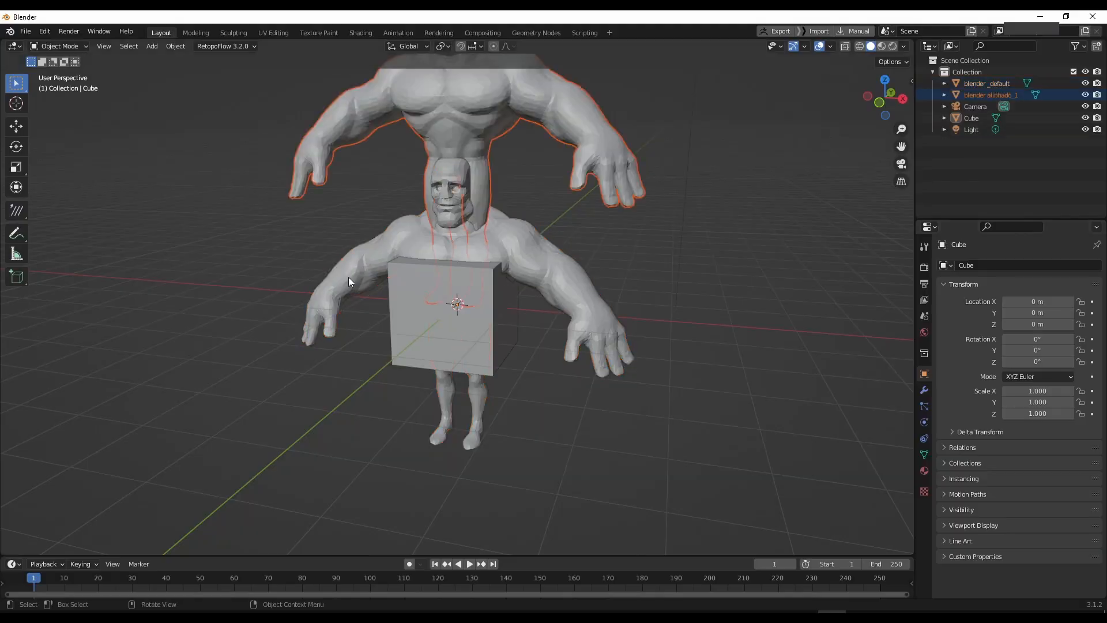
# Step: Delete the blender_default body mesh and the default cube from the scene
pyautogui.rightClick(680, 245)
pyautogui.rightClick(726, 244)
pyautogui.moveTo(714, 209); pyautogui.dragTo(932, 153, button='middle')
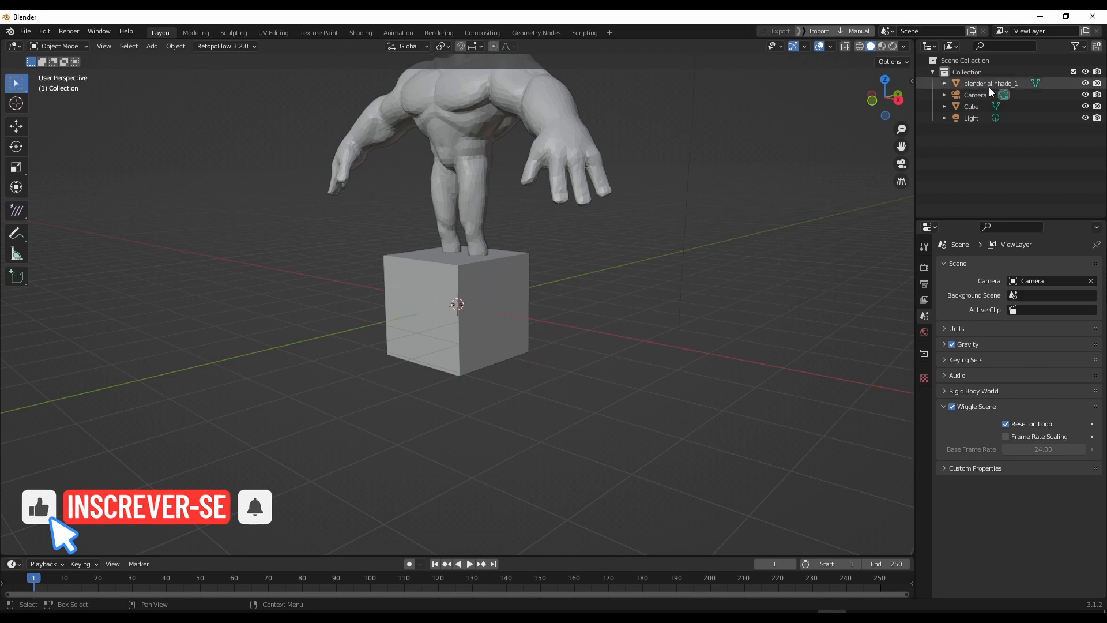
pyautogui.click(988, 87)
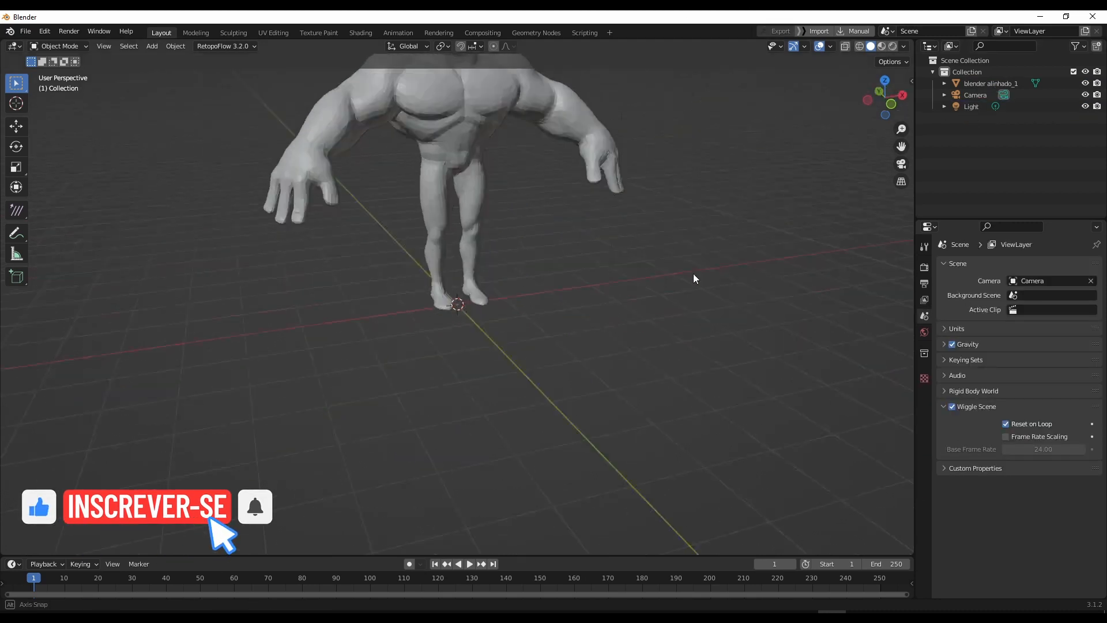
pyautogui.scroll(-5, 610, 200)
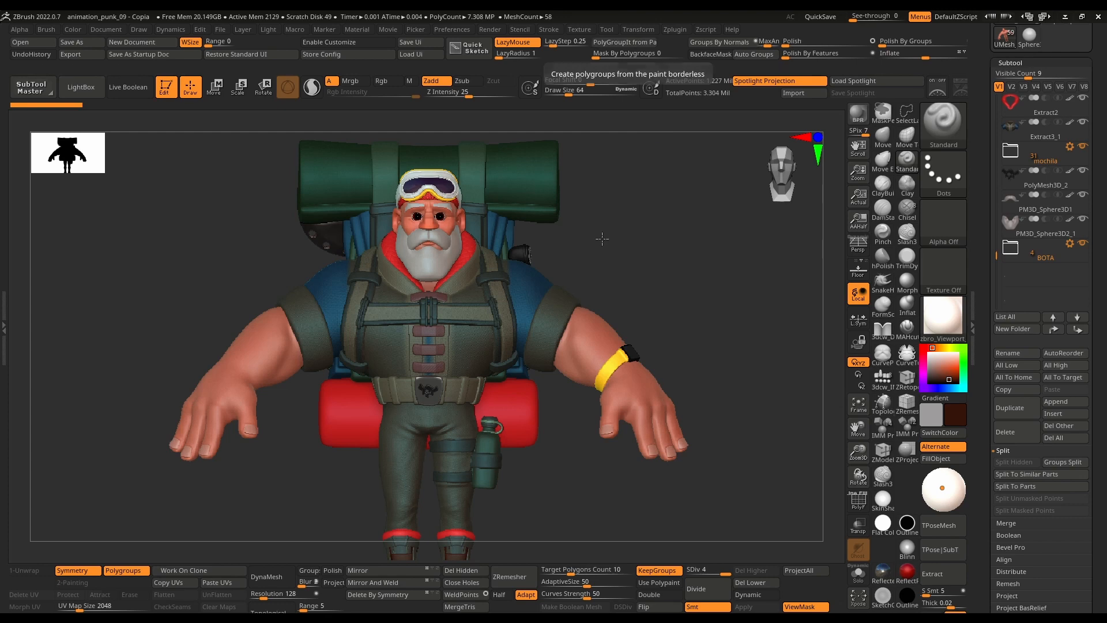
# Step: Switch to ZBrush and hide the mochila subtool folder of the character
pyautogui.moveTo(607, 241); pyautogui.dragTo(676, 251)
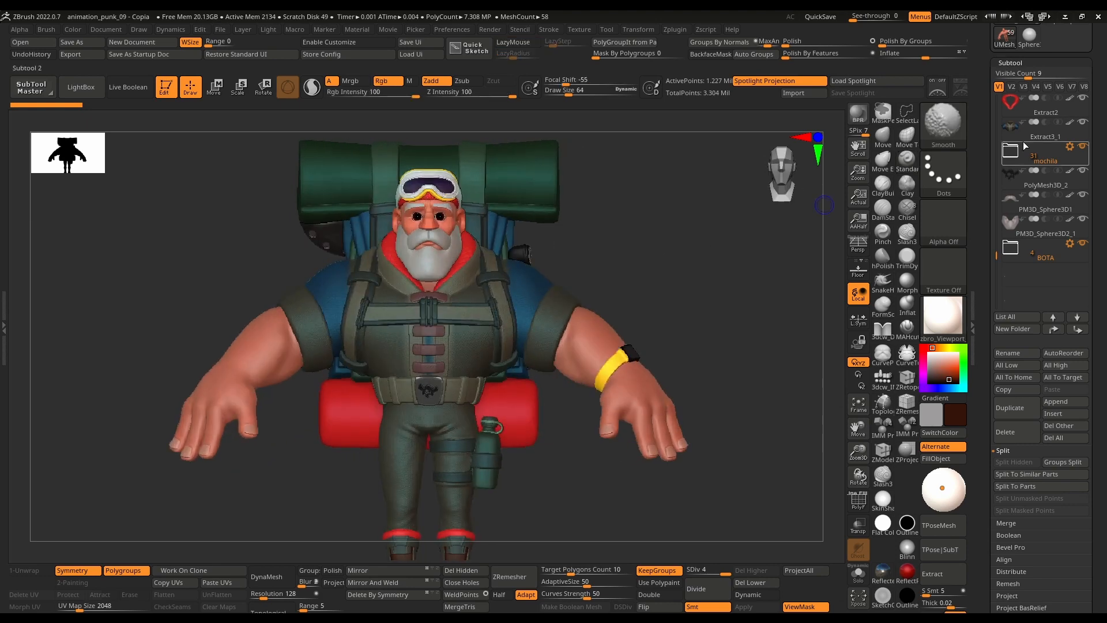
pyautogui.click(1082, 148)
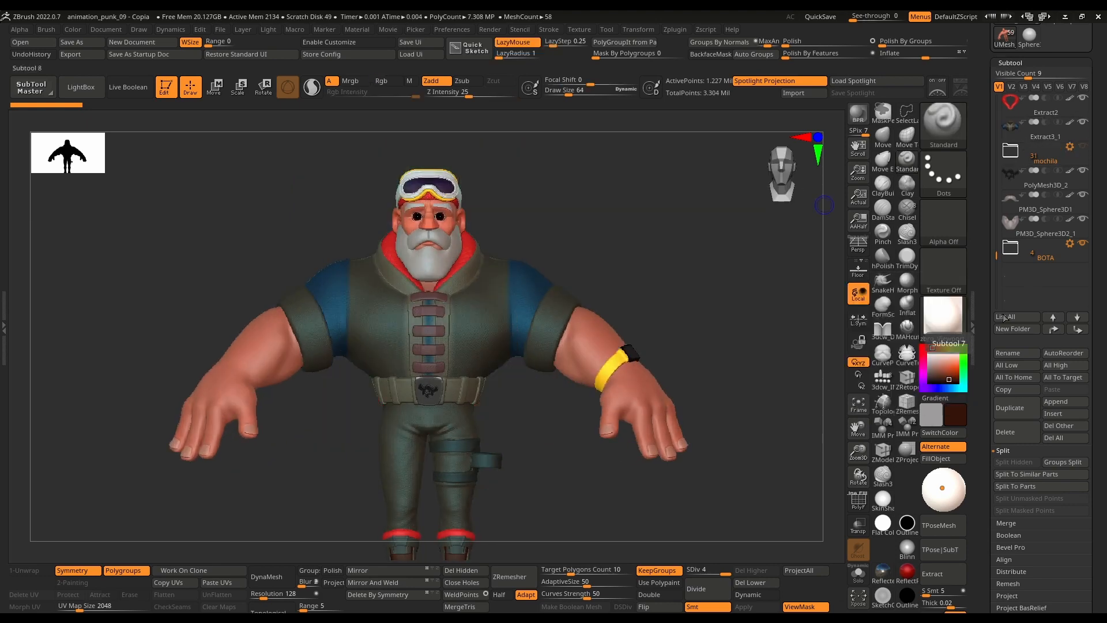
pyautogui.moveTo(541, 208); pyautogui.dragTo(496, 381)
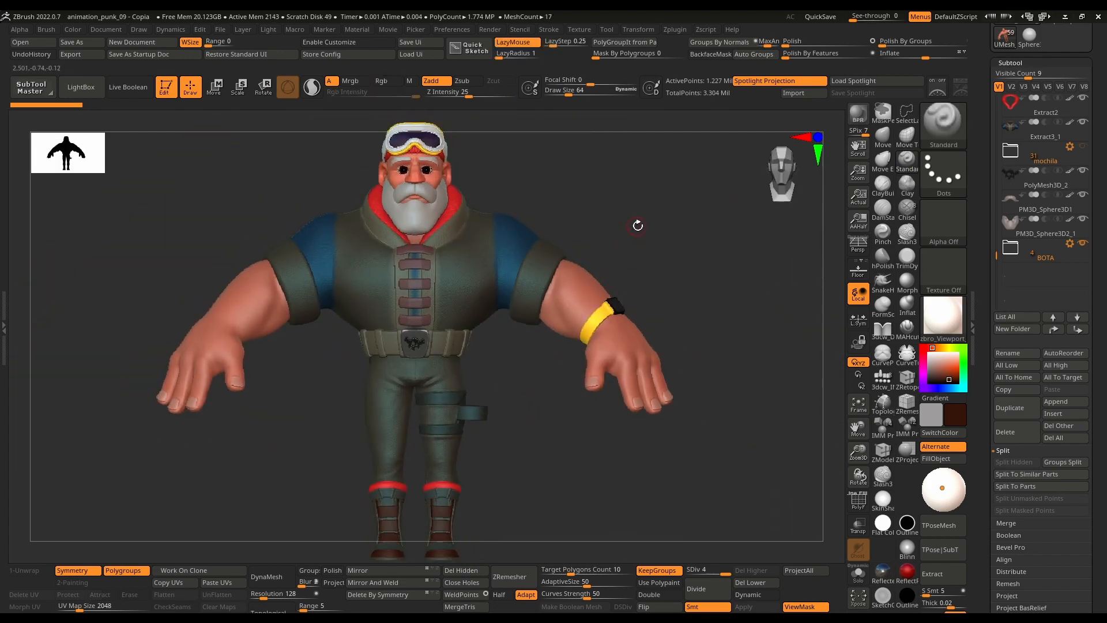
pyautogui.moveTo(638, 227); pyautogui.dragTo(582, 259)
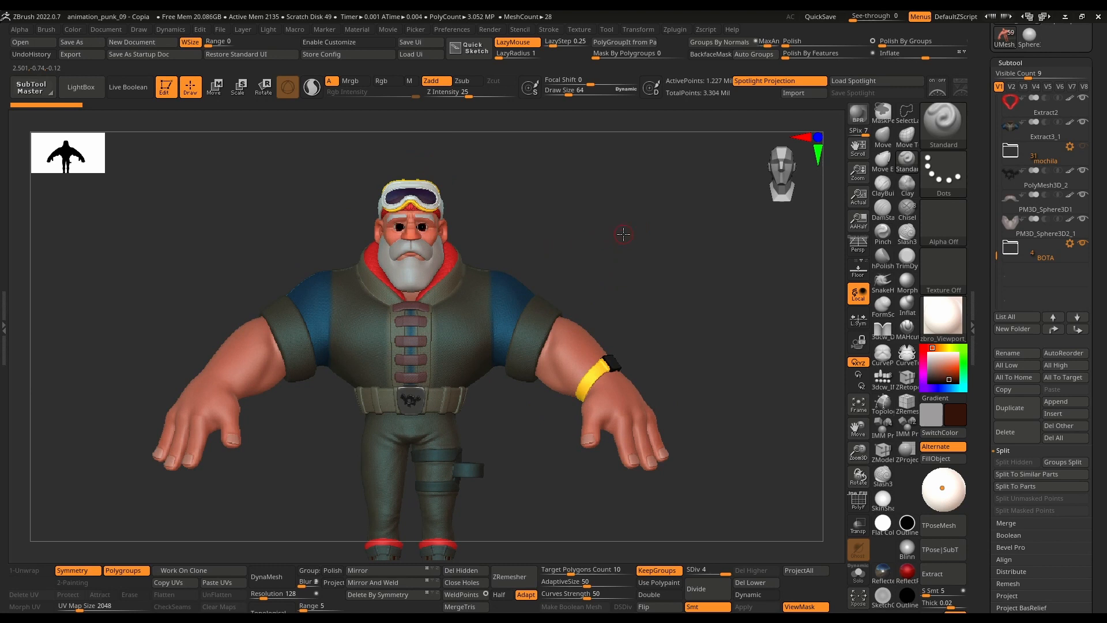
pyautogui.moveTo(624, 233)
pyautogui.mouseDown()
pyautogui.moveTo(568, 240)
pyautogui.moveTo(640, 247)
pyautogui.moveTo(598, 259)
pyautogui.moveTo(595, 241)
pyautogui.moveTo(627, 244)
pyautogui.mouseUp()
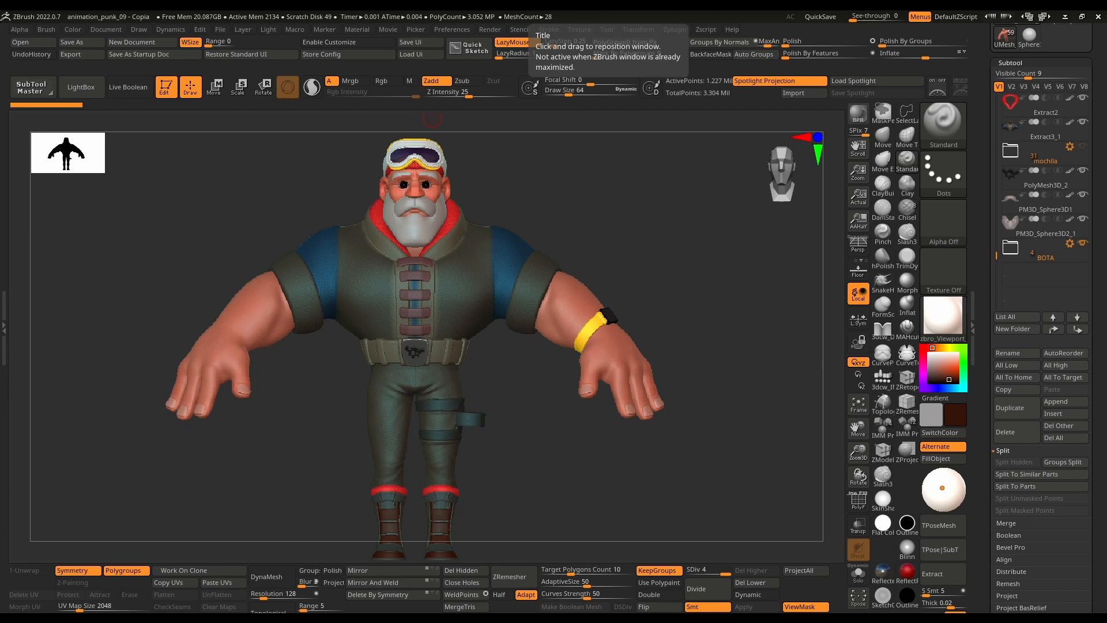
# Step: Duplicate the body subtool and delete the higher subdivision levels of the isolated copy
pyautogui.moveTo(996, 254); pyautogui.dragTo(995, 88)
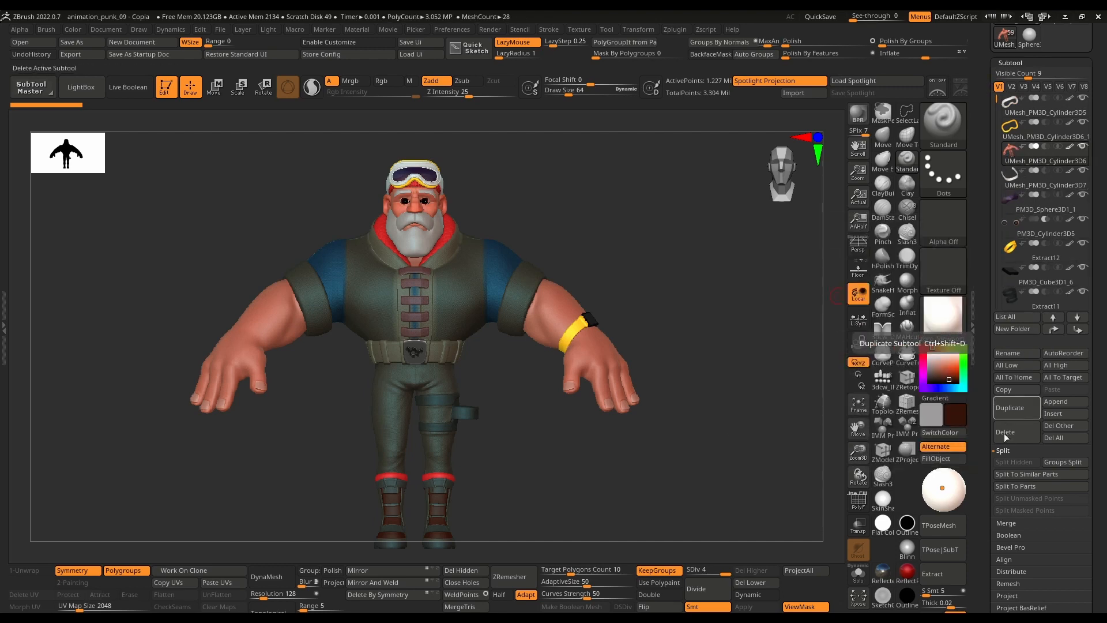
pyautogui.click(859, 574)
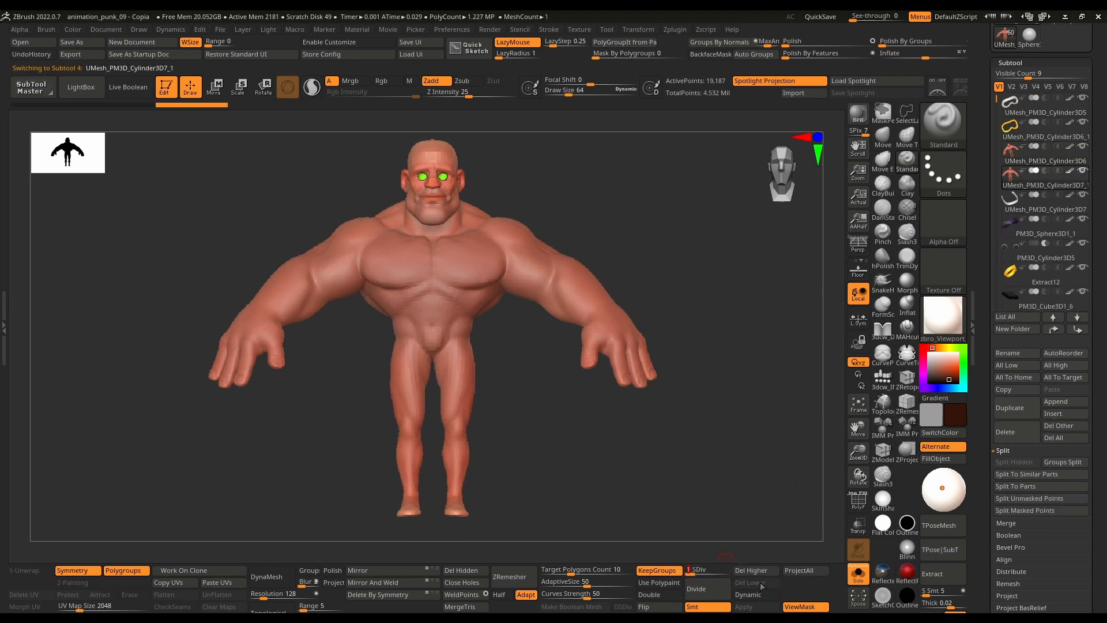
pyautogui.click(756, 574)
pyautogui.moveTo(705, 332); pyautogui.dragTo(719, 301)
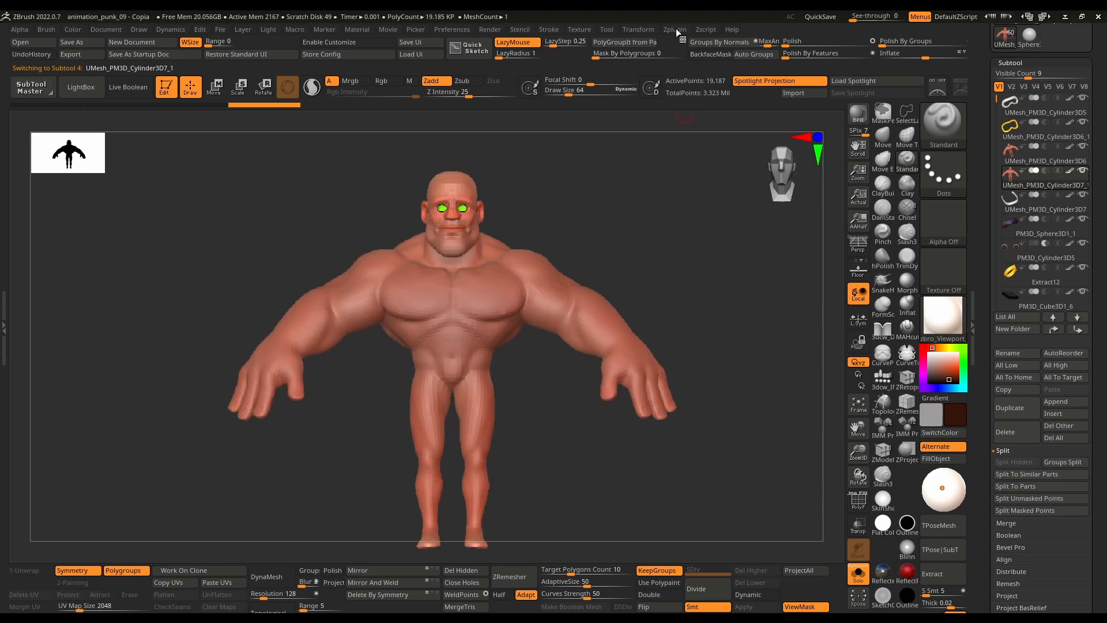
# Step: Pre-process the body copy with Decimation Master and decimate only this subtool to 20%
pyautogui.click(675, 31)
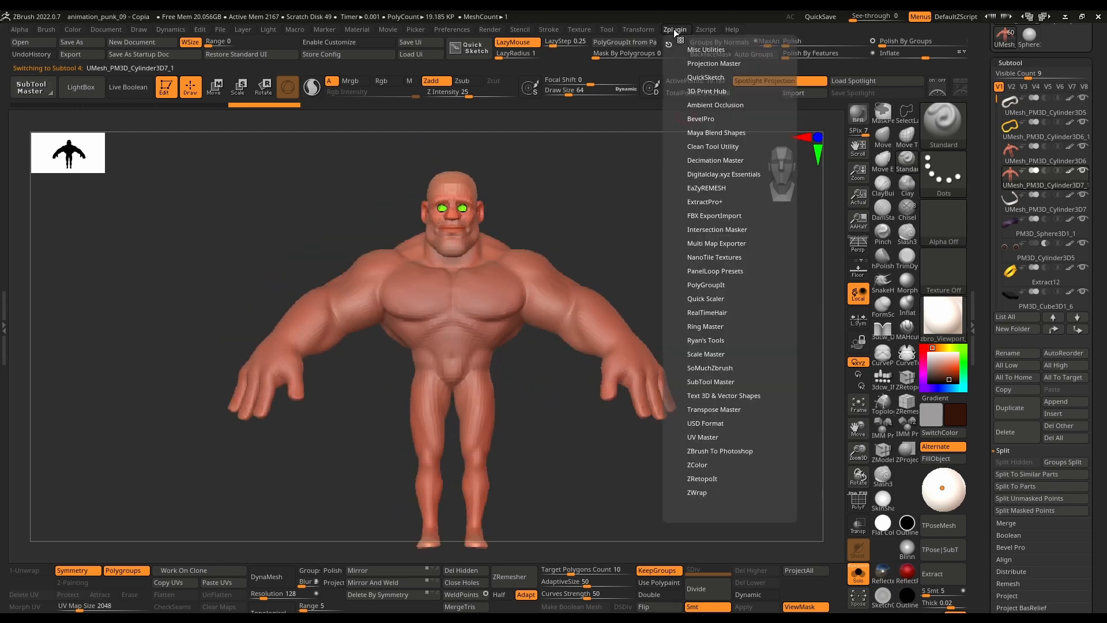
pyautogui.click(715, 161)
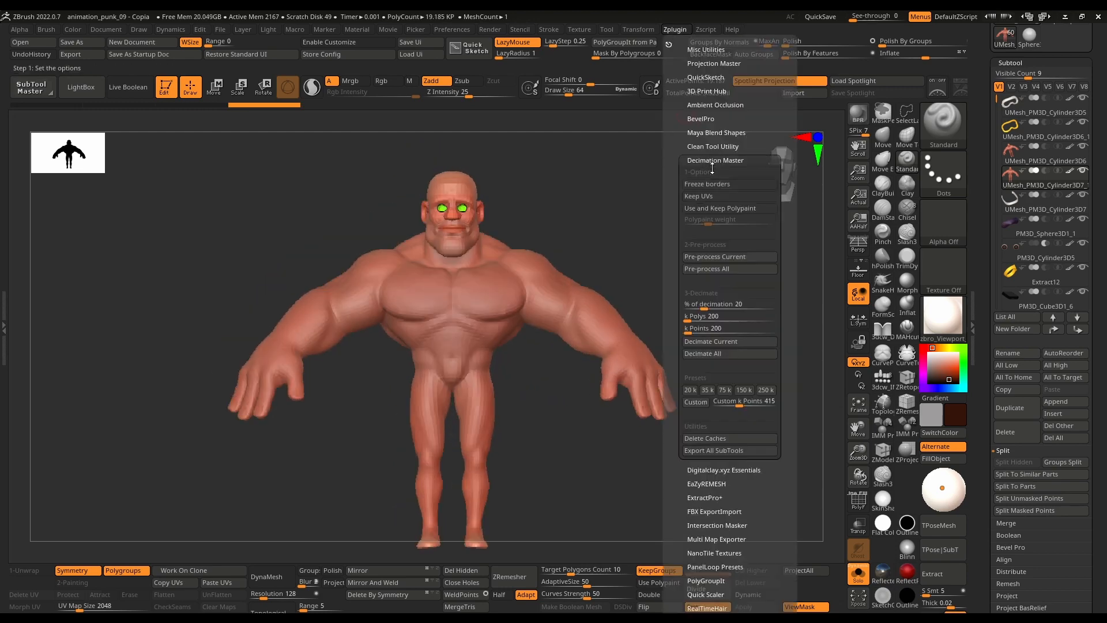
pyautogui.click(725, 256)
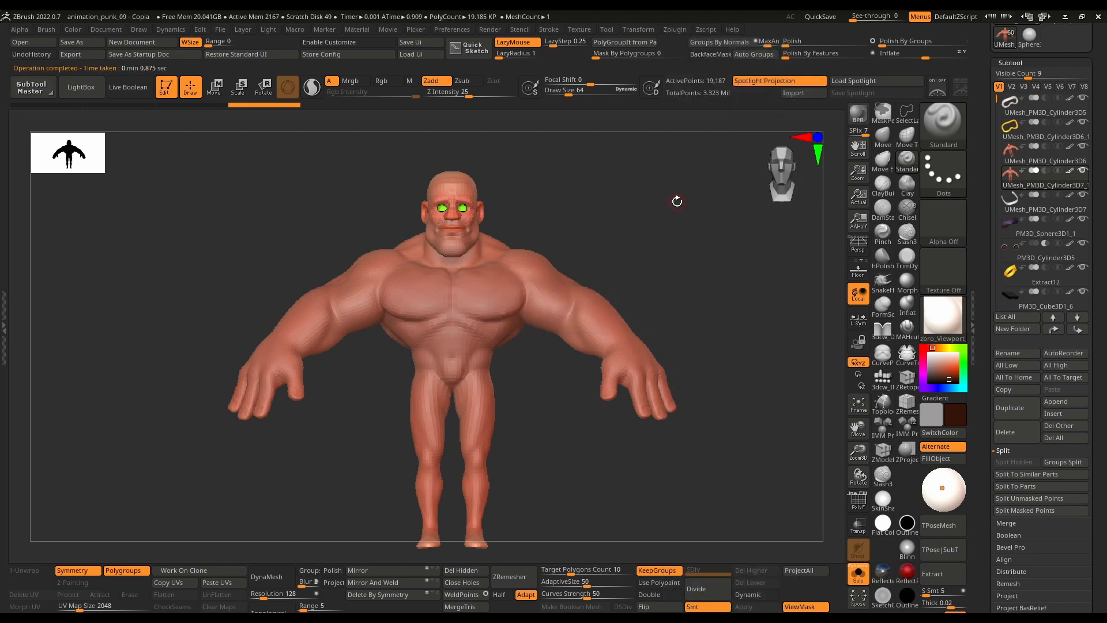
pyautogui.click(685, 32)
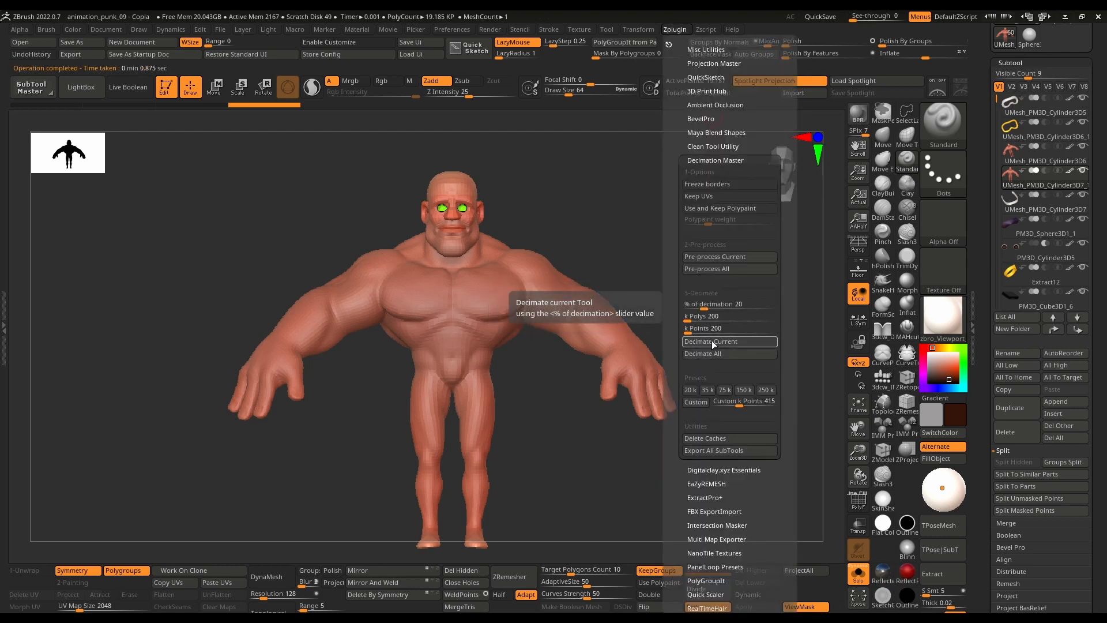
pyautogui.click(694, 353)
pyautogui.moveTo(680, 225); pyautogui.dragTo(536, 289)
pyautogui.moveTo(680, 291); pyautogui.dragTo(837, 326)
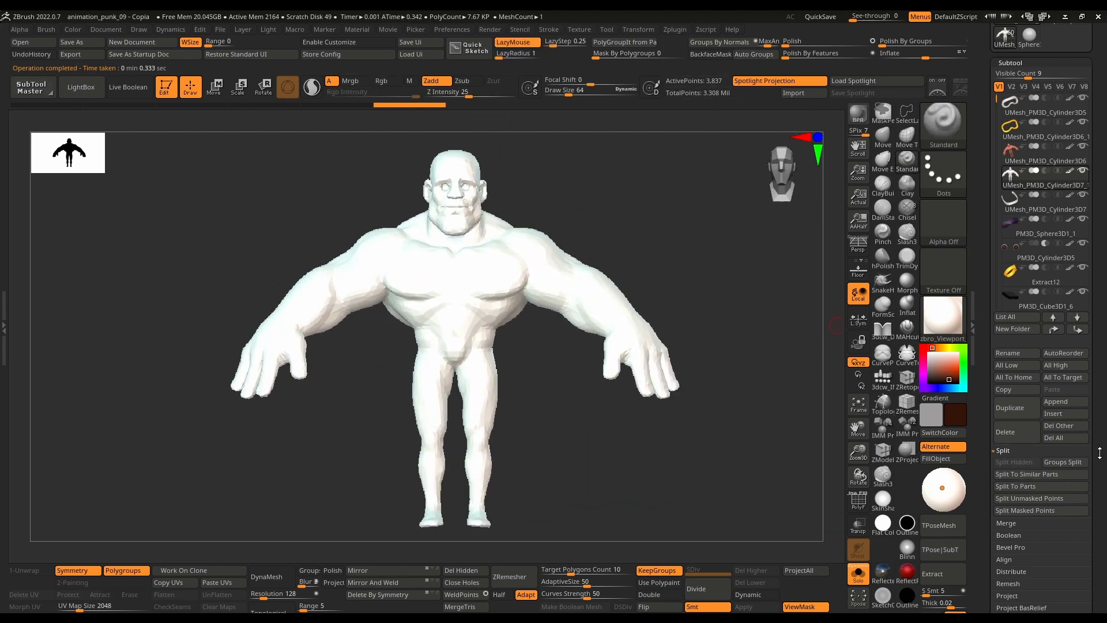
# Step: Export the decimated body in OBJ format under the name blender_default
pyautogui.moveTo(1099, 452)
pyautogui.mouseDown()
pyautogui.moveTo(1100, 411)
pyautogui.moveTo(1099, 487)
pyautogui.moveTo(1100, 469)
pyautogui.mouseUp()
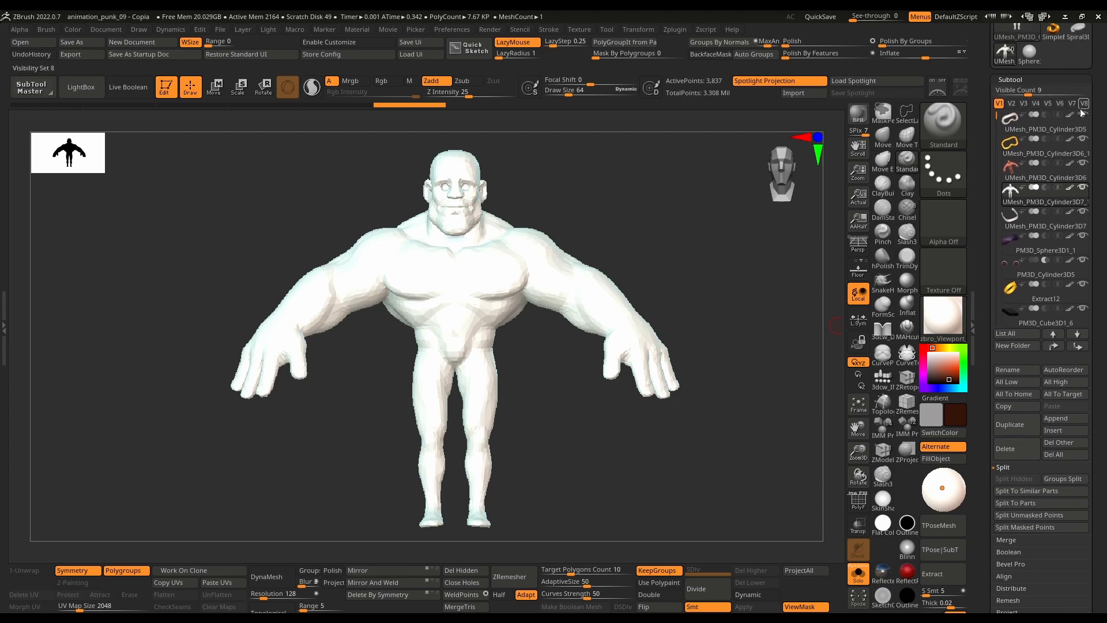
pyautogui.moveTo(1099, 109); pyautogui.dragTo(1093, 200)
pyautogui.click(1068, 89)
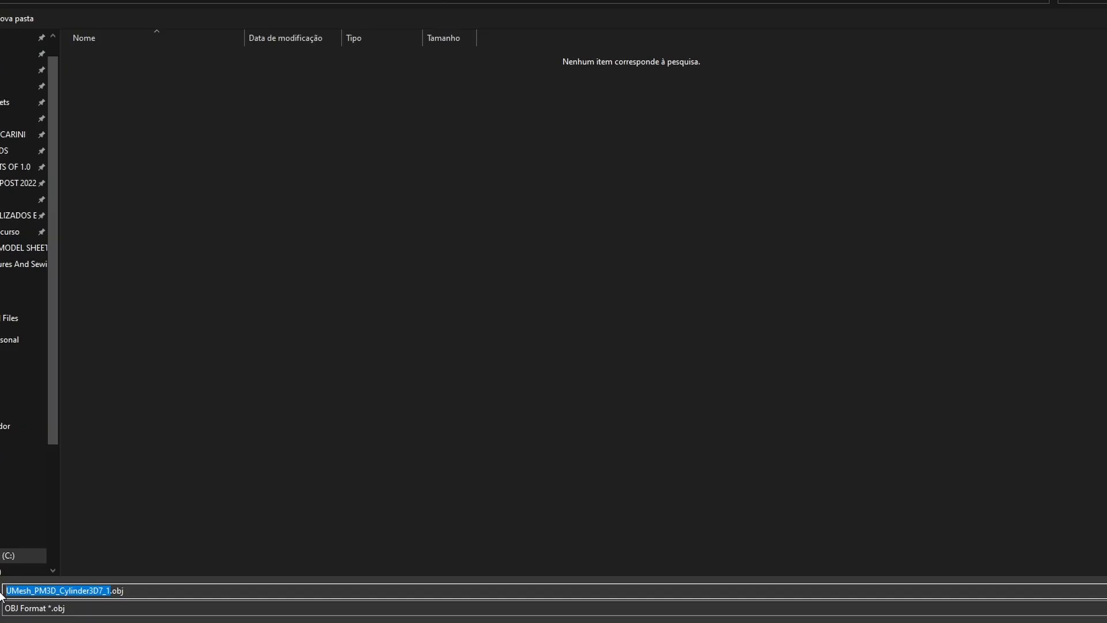
pyautogui.write('ob')
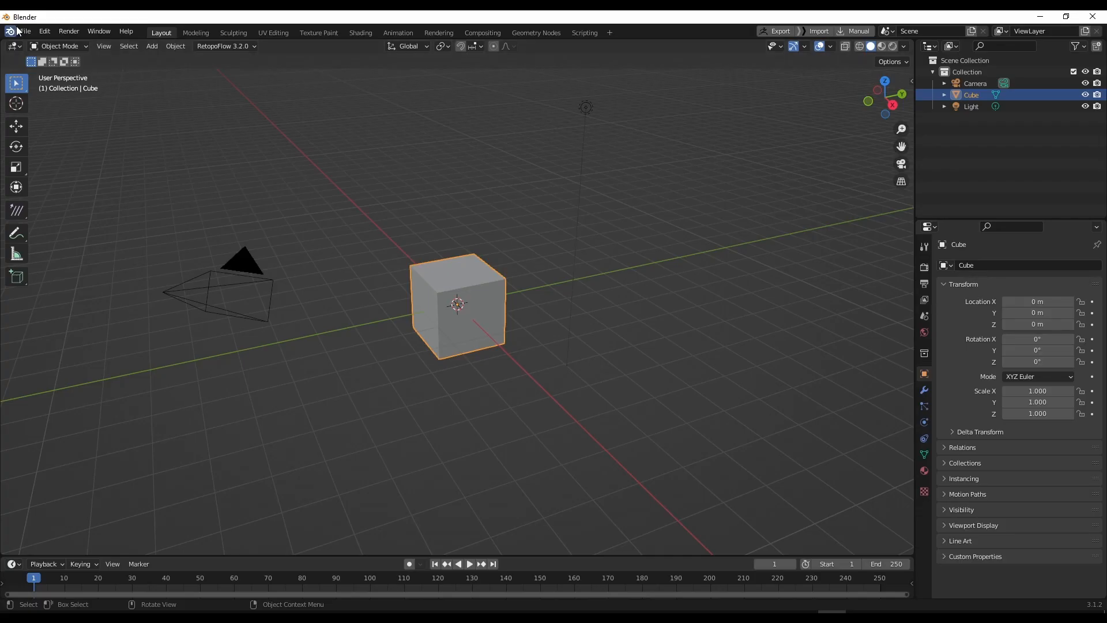
# Step: Switch to Blender, import the blender_default OBJ body and compare its placement with the default cube and world origin
pyautogui.click(23, 31)
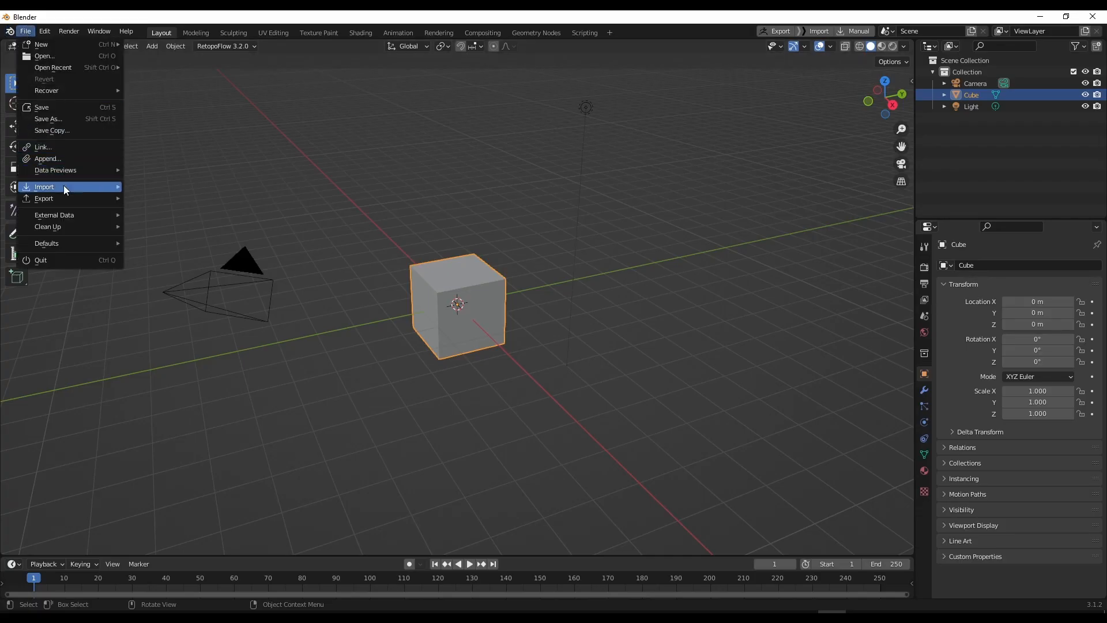
pyautogui.moveTo(61, 202)
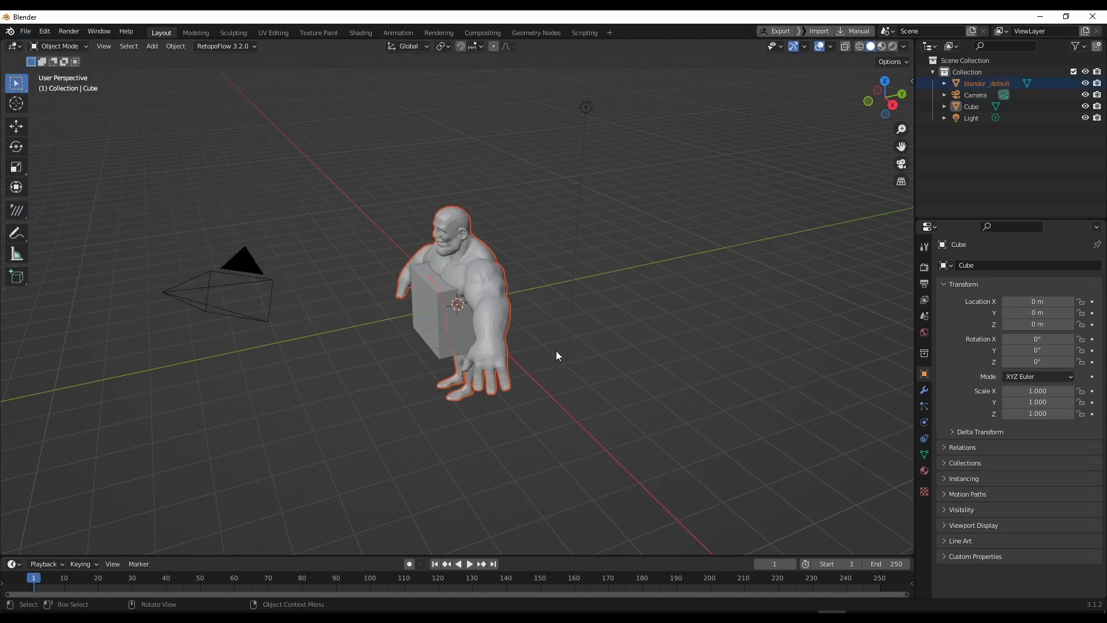
pyautogui.moveTo(556, 350); pyautogui.dragTo(613, 211, button='middle')
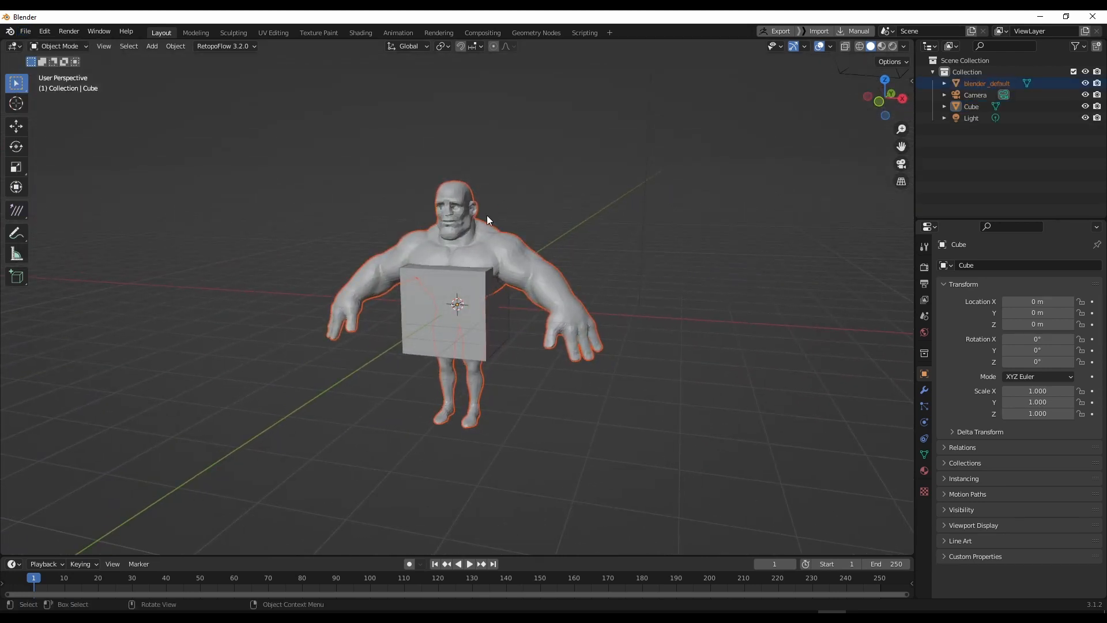
pyautogui.moveTo(487, 218); pyautogui.dragTo(596, 157, button='middle')
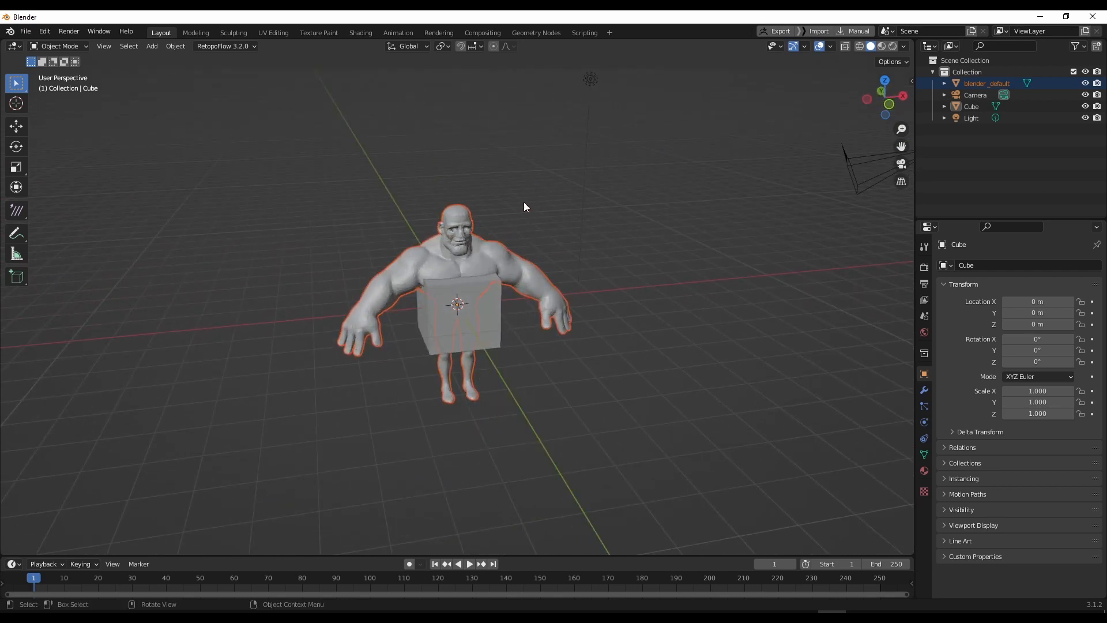
pyautogui.moveTo(523, 231); pyautogui.dragTo(562, 167, button='middle')
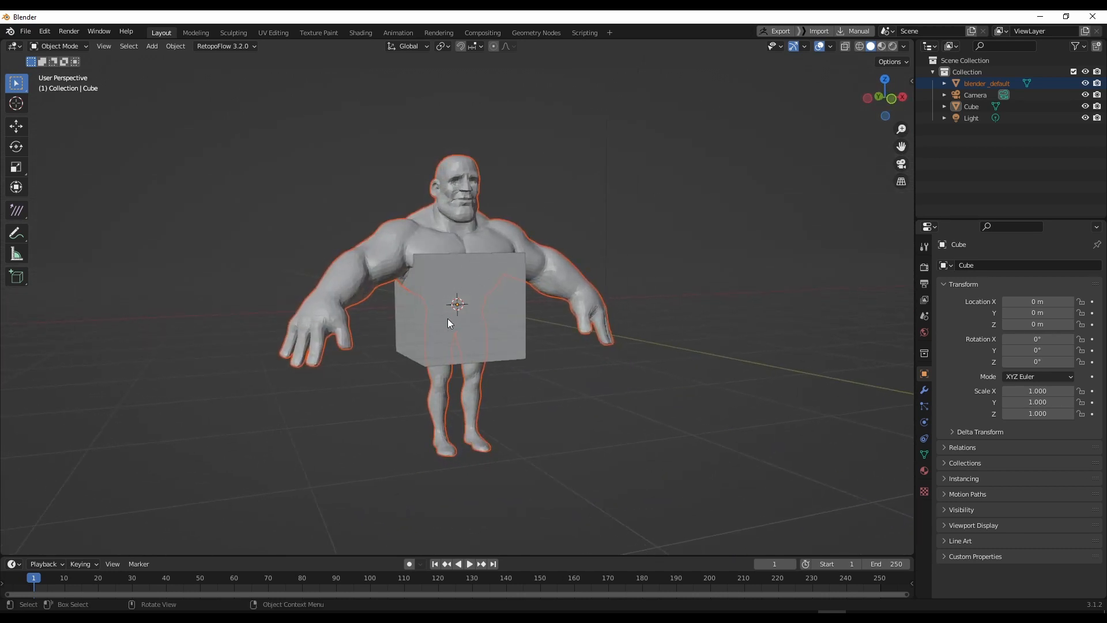
pyautogui.moveTo(516, 212); pyautogui.dragTo(492, 166, button='middle')
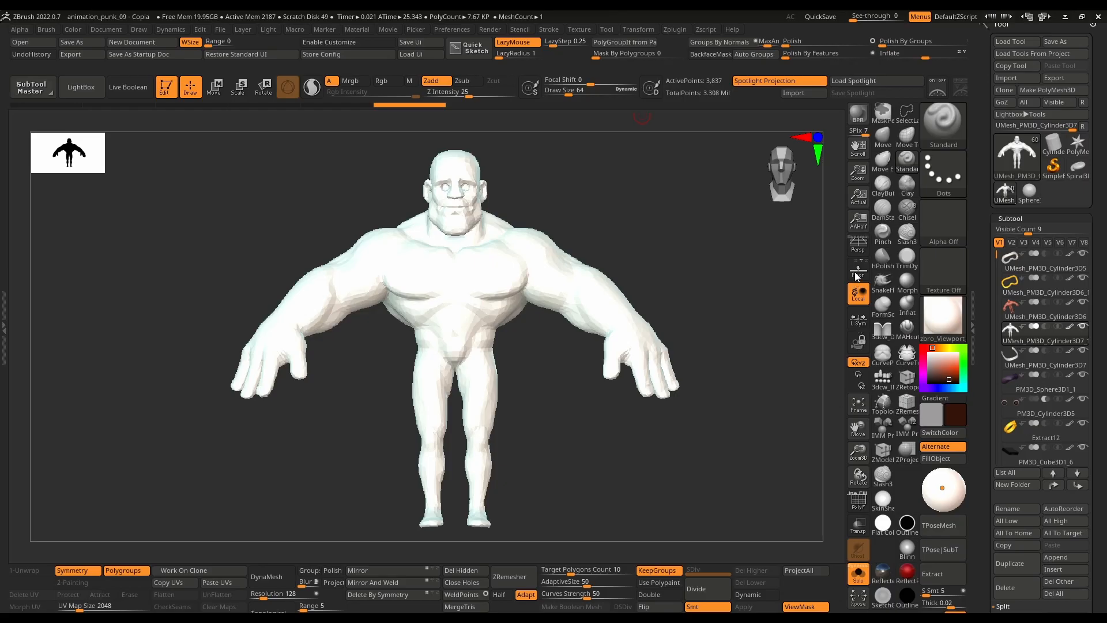
# Step: Switch to ZBrush and turn on the floor grid under the decimated body
pyautogui.click(858, 268)
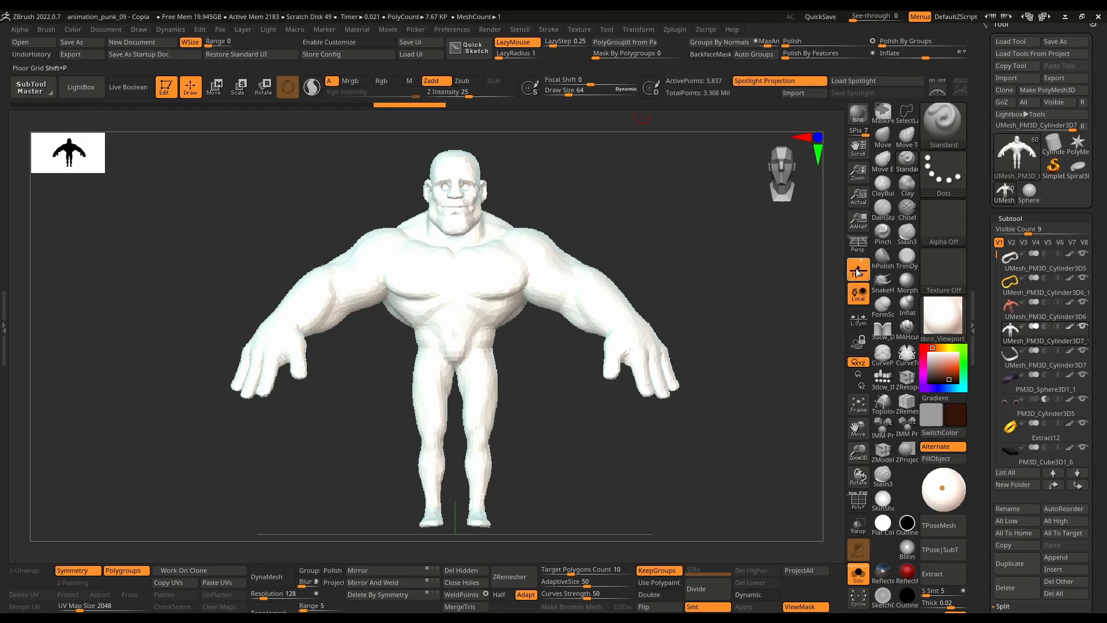
pyautogui.moveTo(669, 201); pyautogui.dragTo(497, 413)
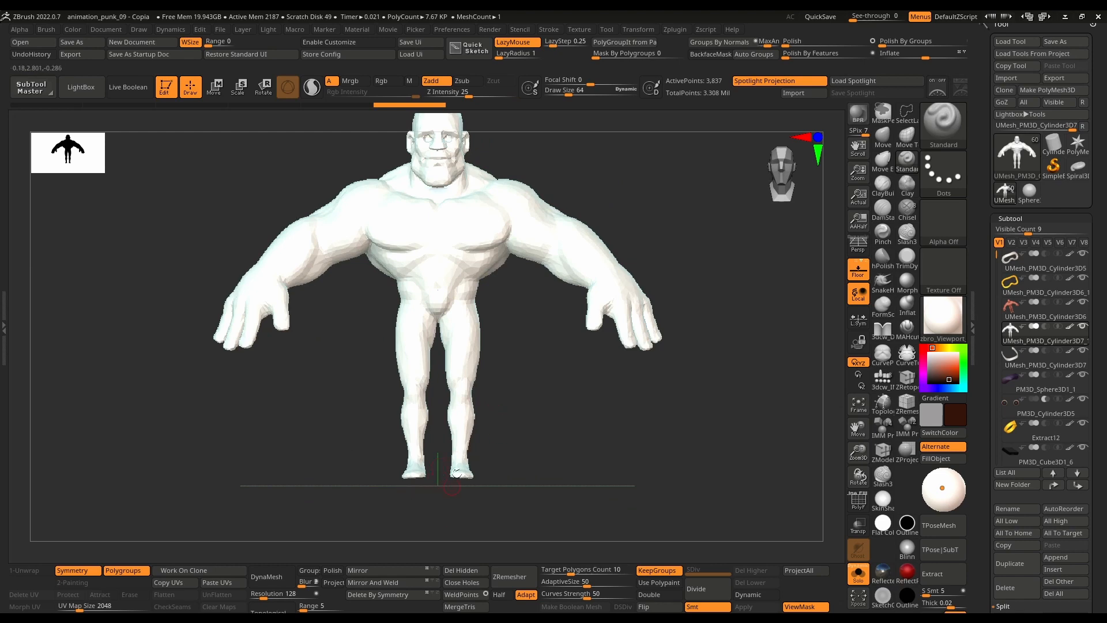
pyautogui.moveTo(506, 346); pyautogui.dragTo(566, 339)
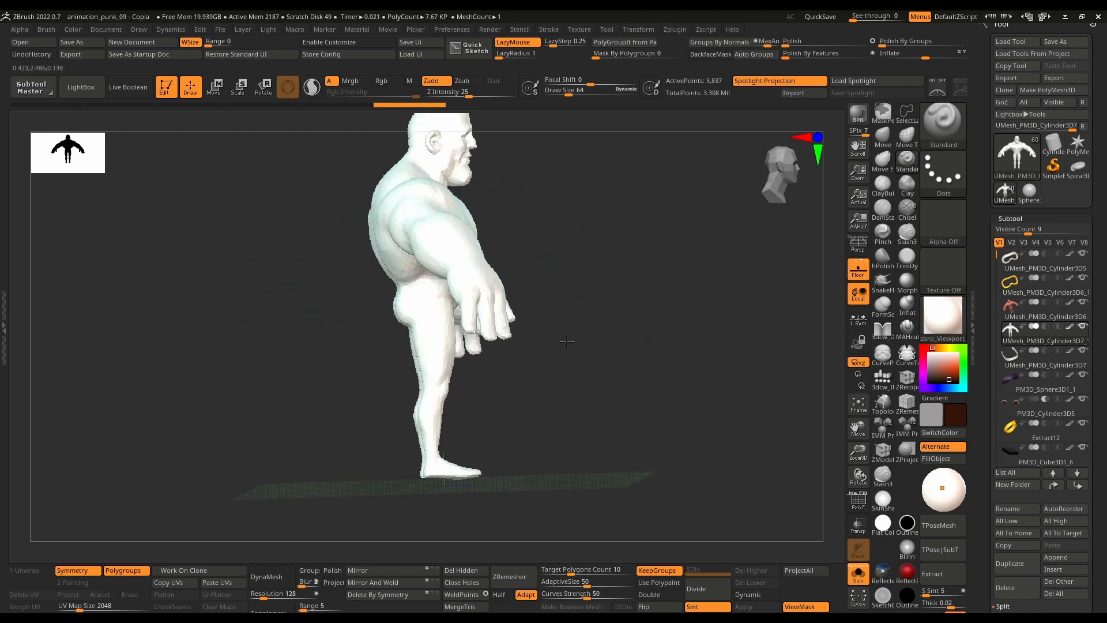
pyautogui.press('shift')
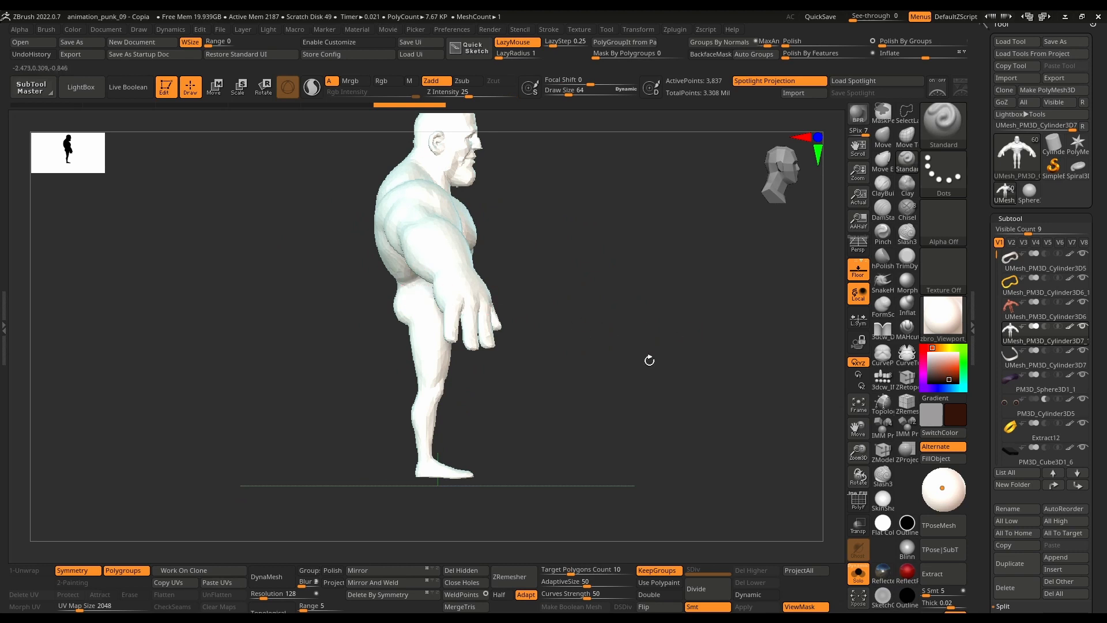
# Step: Move the body forward along the Z axis, away from the floor grid's center, with the Move gizmo
pyautogui.click(226, 97)
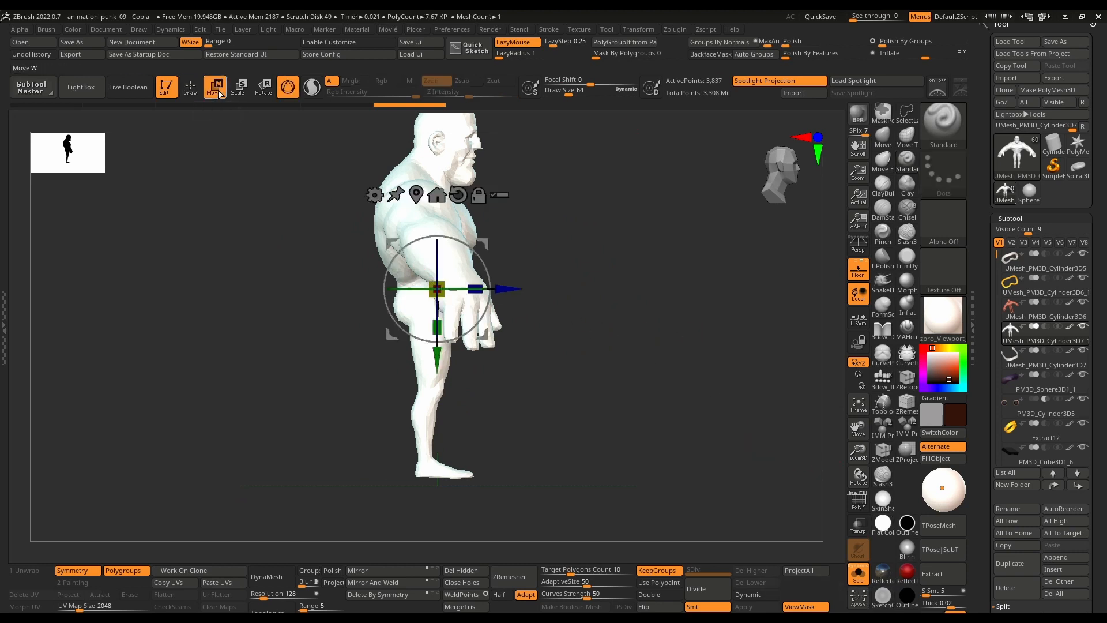
pyautogui.moveTo(585, 254); pyautogui.dragTo(635, 264)
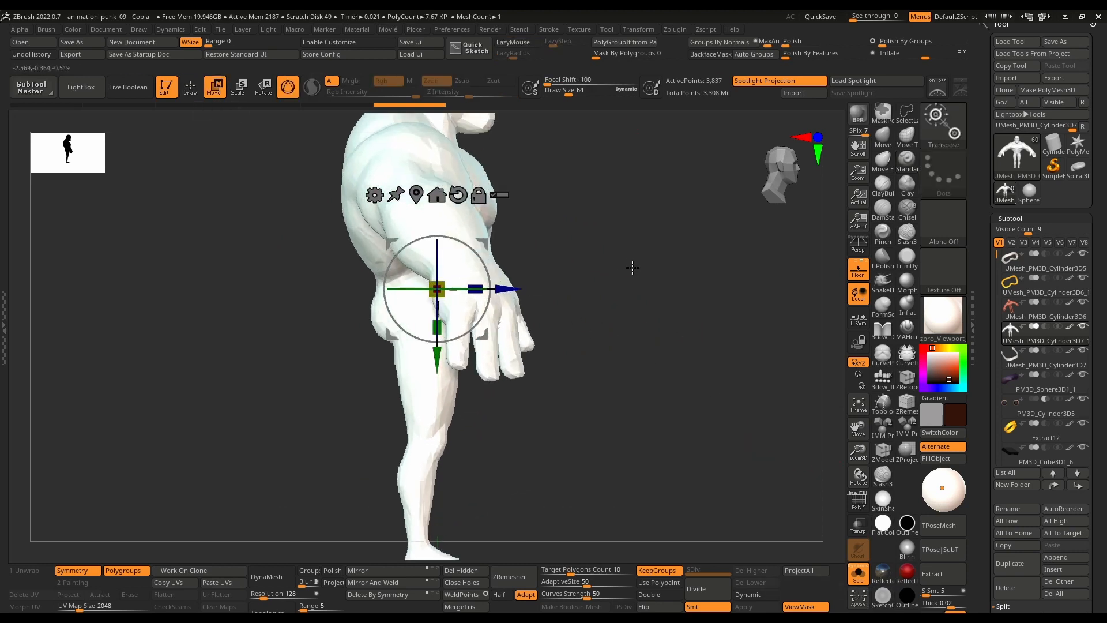
pyautogui.moveTo(503, 289); pyautogui.dragTo(695, 292)
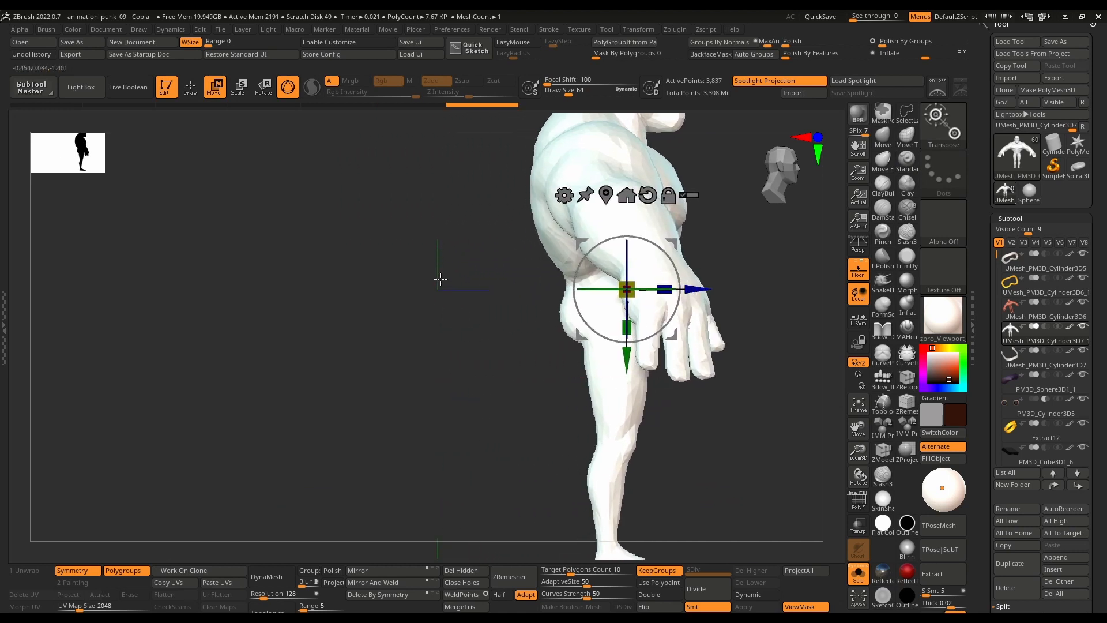
# Step: Examine the moved body's position relative to the floor grid and its center from angled, front and side views
pyautogui.keyDown('ctrl'); pyautogui.moveTo(464, 325); pyautogui.dragTo(429, 321, button='right'); pyautogui.keyUp('ctrl')
pyautogui.moveTo(512, 299); pyautogui.dragTo(738, 340, button='right')
pyautogui.keyDown('alt'); pyautogui.moveTo(257, 225); pyautogui.dragTo(365, 340, button='right'); pyautogui.keyUp('alt')
pyautogui.moveTo(326, 379); pyautogui.dragTo(403, 416, button='right')
pyautogui.keyDown('alt'); pyautogui.moveTo(552, 416); pyautogui.dragTo(200, 277, button='right'); pyautogui.keyUp('alt')
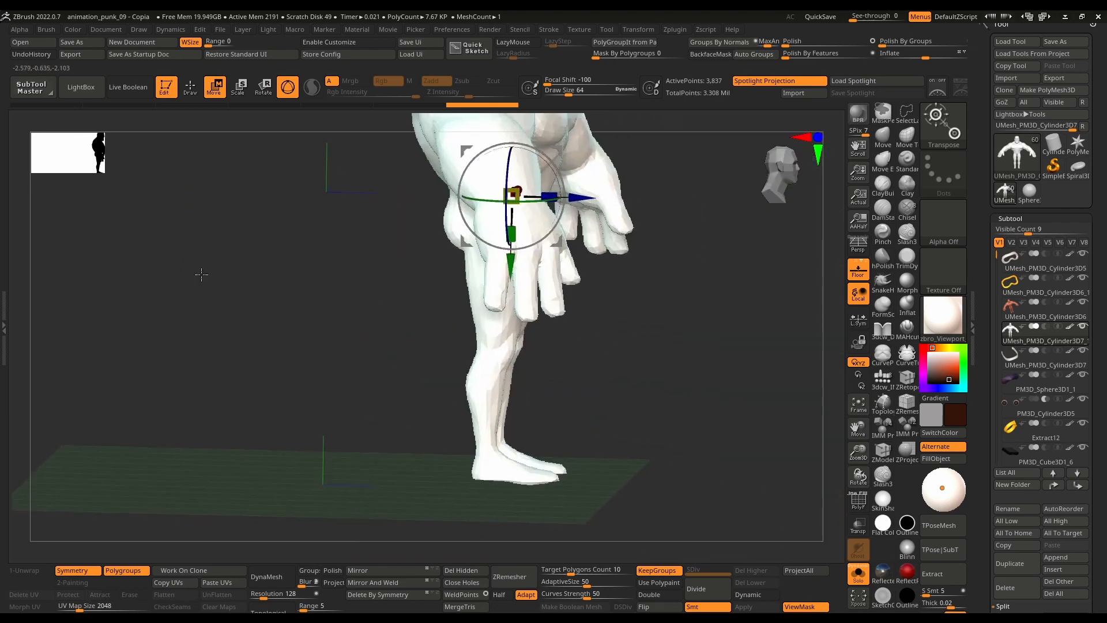
pyautogui.keyDown('alt'); pyautogui.moveTo(339, 463); pyautogui.dragTo(425, 389, button='right'); pyautogui.keyUp('alt')
pyautogui.moveTo(477, 258); pyautogui.dragTo(354, 370, button='right')
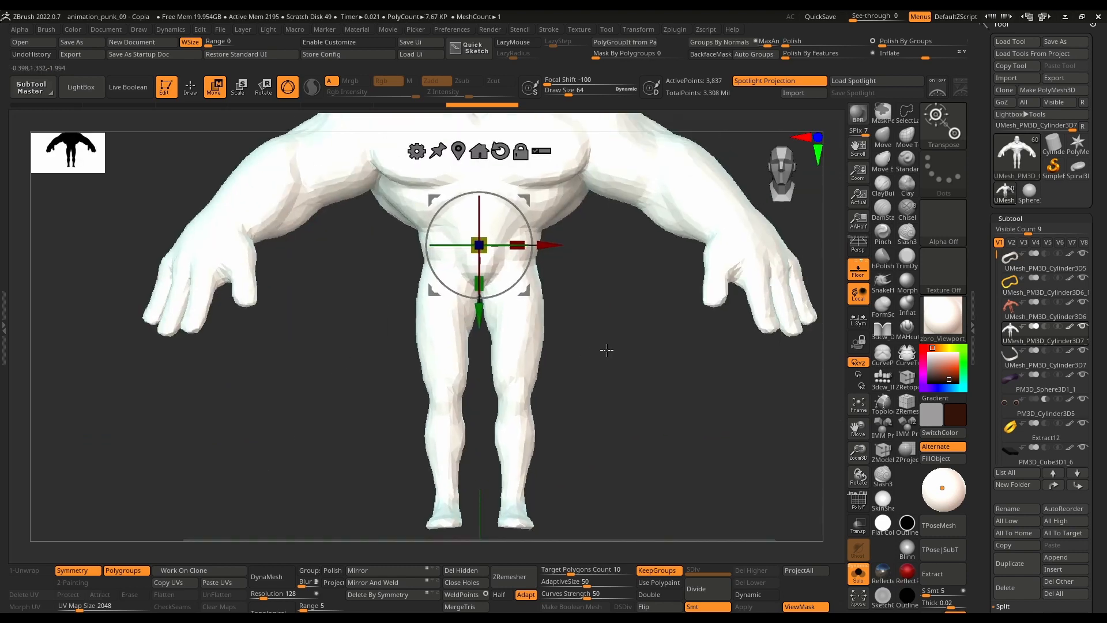
pyautogui.moveTo(605, 348)
pyautogui.keyDown('ctrl'); pyautogui.mouseDown(button='right')
pyautogui.moveTo(526, 344)
pyautogui.moveTo(610, 341)
pyautogui.mouseUp(button='right'); pyautogui.keyUp('ctrl')
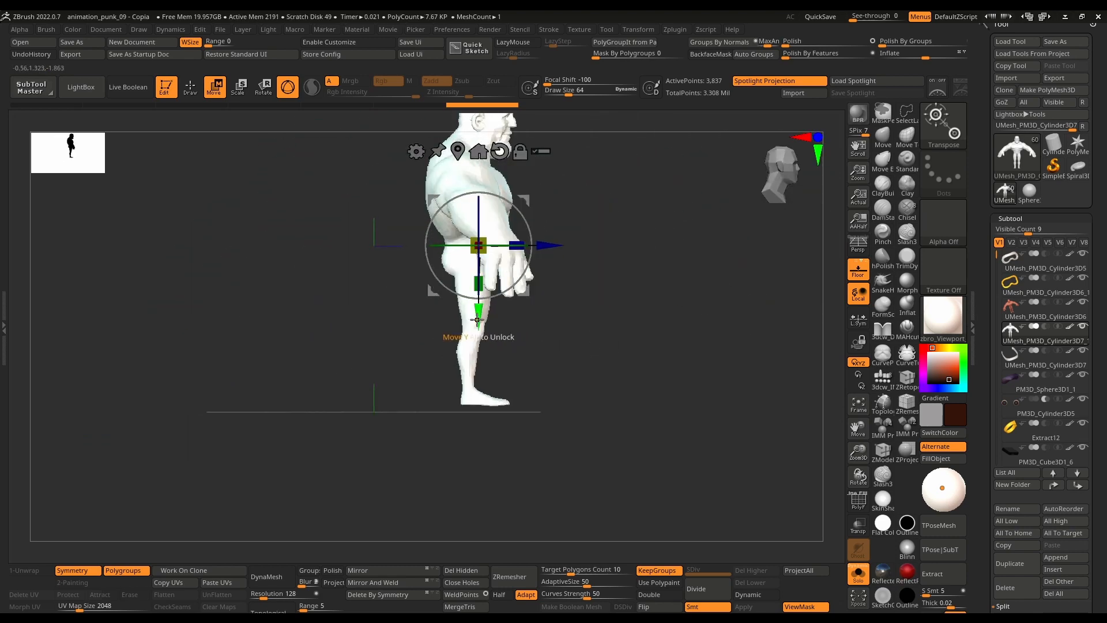
# Step: Try to place a copy of the body lower along the Y axis with the Move gizmo
pyautogui.moveTo(479, 315); pyautogui.dragTo(479, 586)
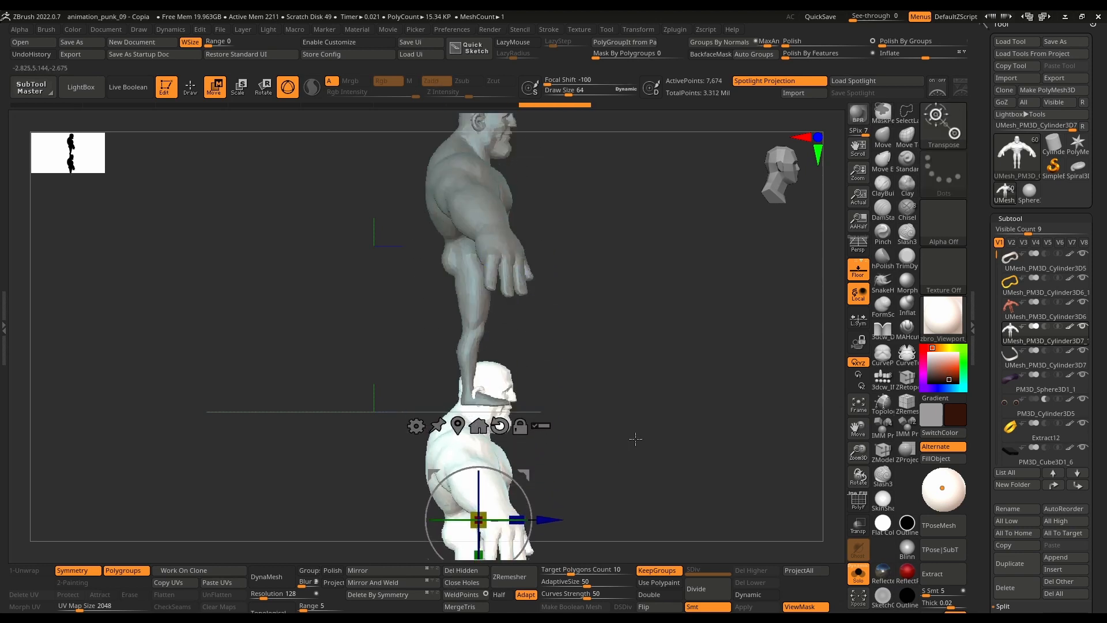
pyautogui.keyDown('alt'); pyautogui.moveTo(636, 439); pyautogui.dragTo(576, 208); pyautogui.keyUp('alt')
pyautogui.moveTo(625, 284); pyautogui.dragTo(571, 278)
pyautogui.moveTo(576, 363); pyautogui.dragTo(634, 353)
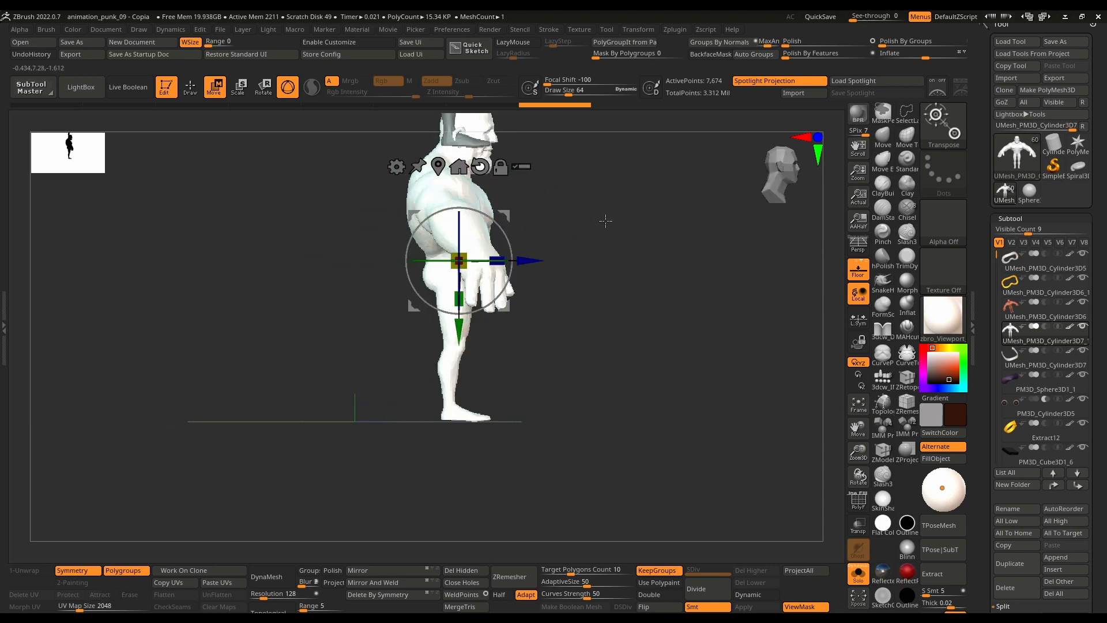
pyautogui.moveTo(605, 220)
pyautogui.keyDown('alt'); pyautogui.mouseDown()
pyautogui.moveTo(628, 363)
pyautogui.moveTo(438, 437)
pyautogui.mouseUp(); pyautogui.keyUp('alt')
pyautogui.hotkey('ctrl', 'z')
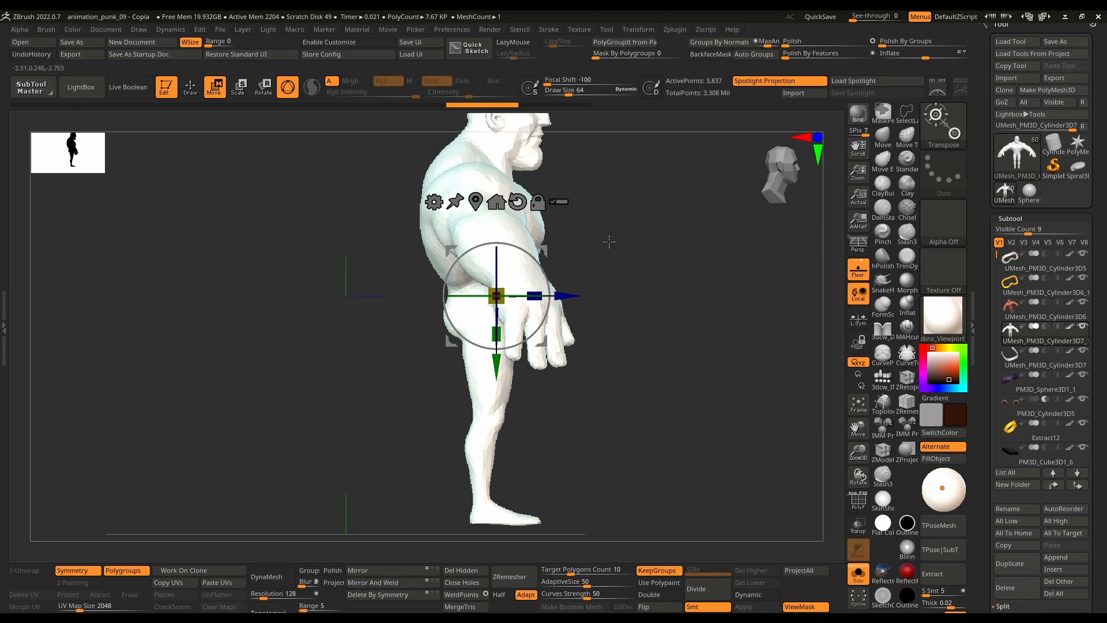
# Step: Undo the body's forward move along Z and turn off Solo to show the other visible subtools
pyautogui.hotkey('ctrl', 'z')
pyautogui.keyDown('shift'); pyautogui.moveTo(556, 258); pyautogui.dragTo(499, 258); pyautogui.keyUp('shift')
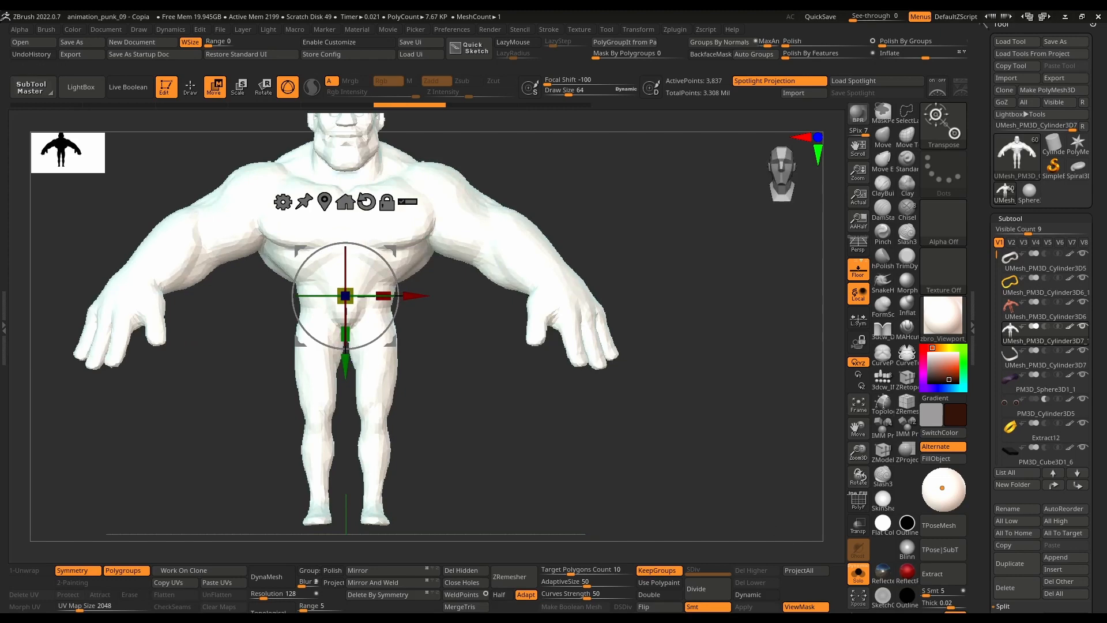
pyautogui.click(858, 575)
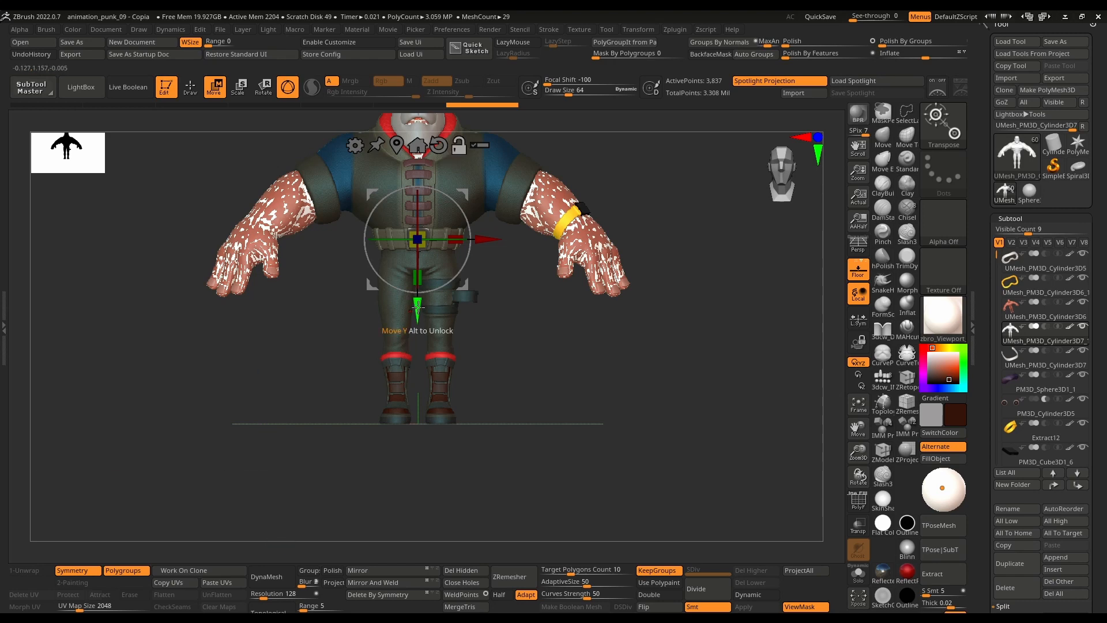
# Step: Reposition only the gizmo along Y so its pivot sits at floor level between the boot soles
pyautogui.keyDown('alt'); pyautogui.moveTo(416, 310); pyautogui.dragTo(406, 492); pyautogui.keyUp('alt')
pyautogui.keyDown('alt'); pyautogui.moveTo(507, 494); pyautogui.dragTo(707, 269); pyautogui.keyUp('alt')
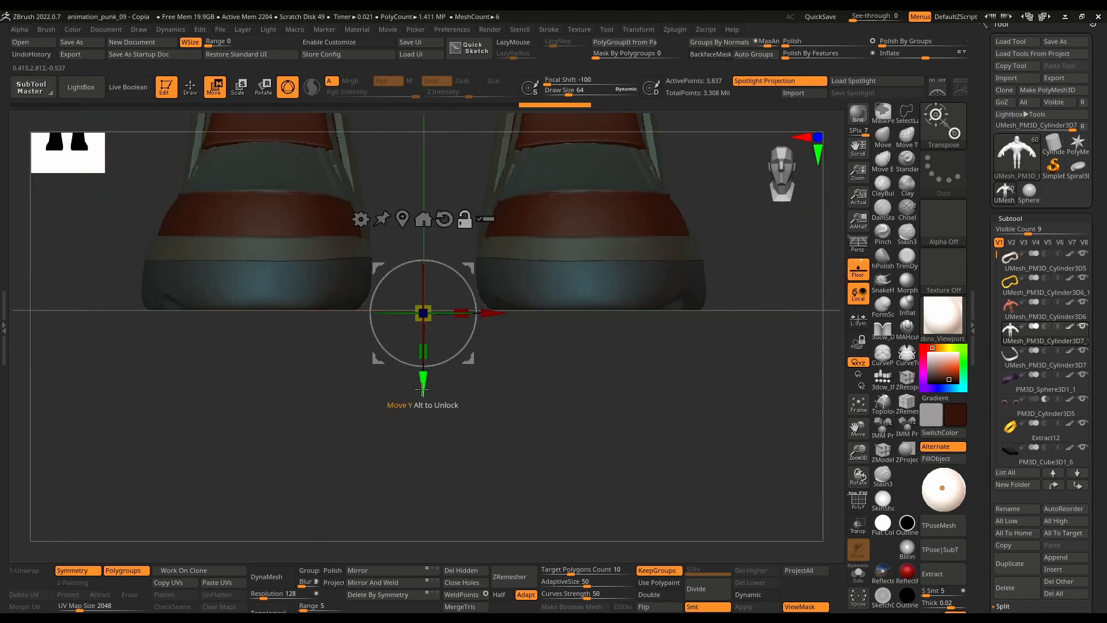
pyautogui.keyDown('alt'); pyautogui.moveTo(423, 388); pyautogui.dragTo(423, 386); pyautogui.keyUp('alt')
pyautogui.moveTo(542, 354); pyautogui.dragTo(681, 393)
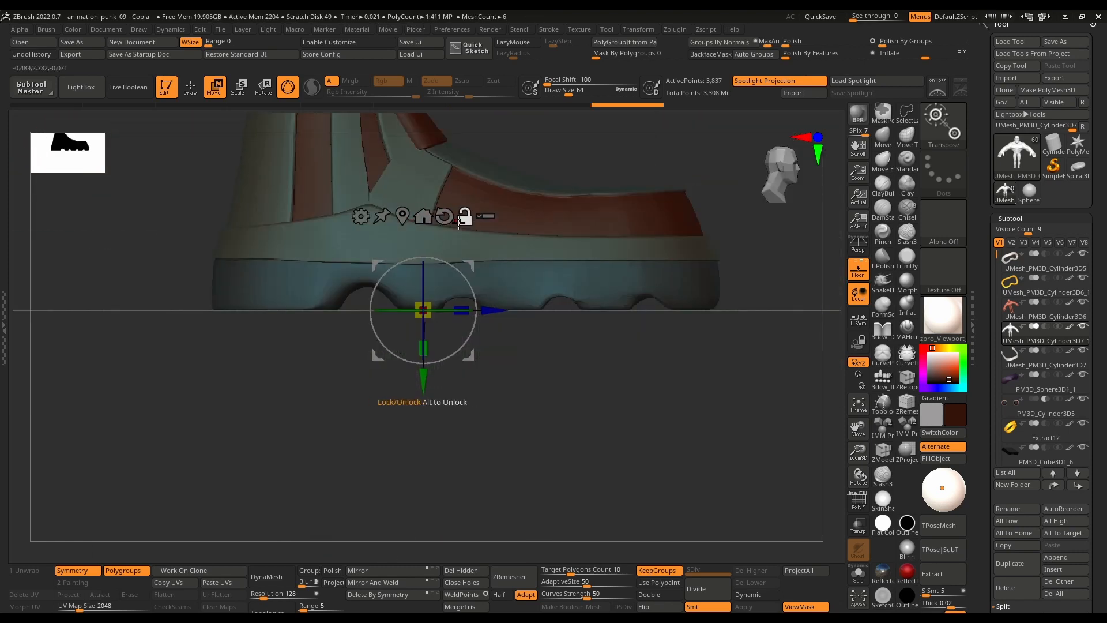
pyautogui.keyDown('alt'); pyautogui.moveTo(558, 159); pyautogui.dragTo(497, 165); pyautogui.keyUp('alt')
pyautogui.press('f')
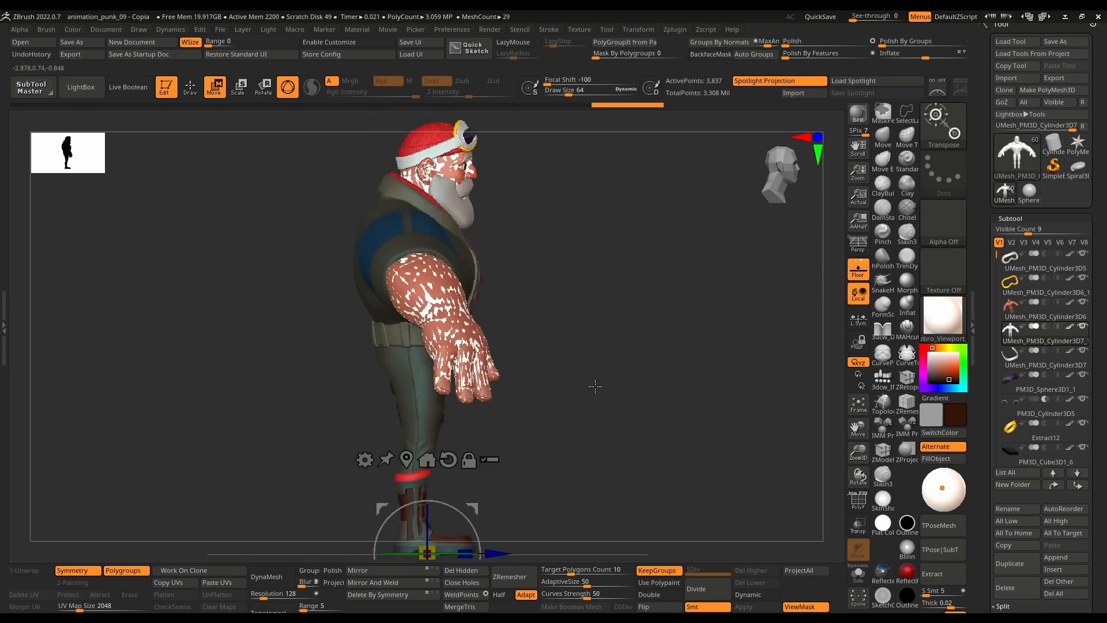
# Step: Enable Transpose All Selected Subtools so the gizmo acts on the whole character
pyautogui.keyDown('alt'); pyautogui.moveTo(594, 386); pyautogui.dragTo(583, 236); pyautogui.keyUp('alt')
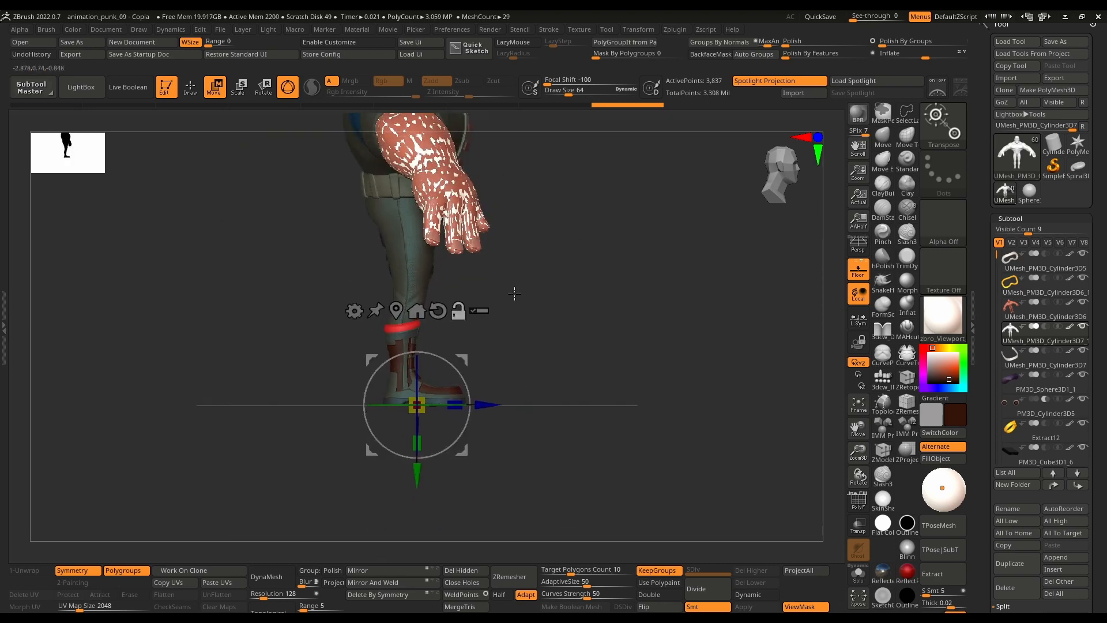
pyautogui.click(474, 311)
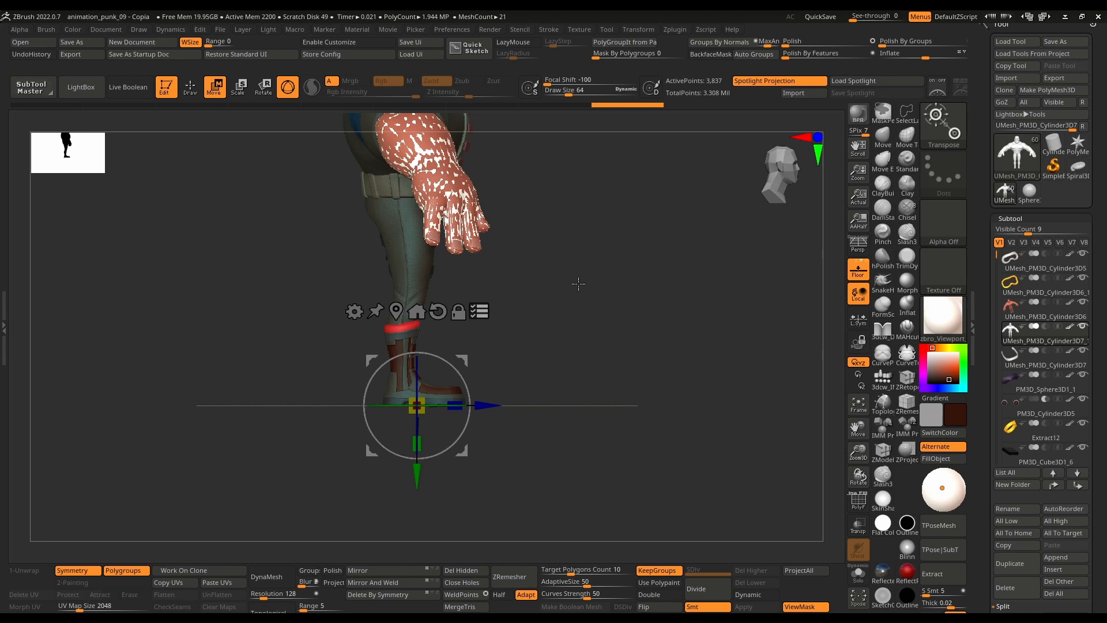
pyautogui.moveTo(588, 283); pyautogui.dragTo(551, 284)
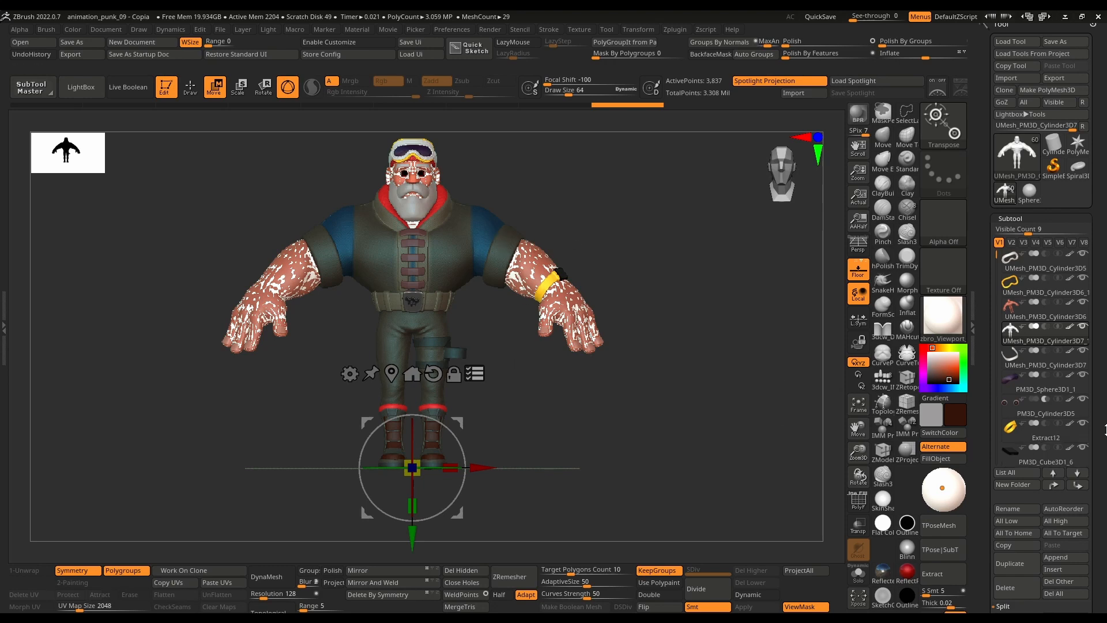
# Step: Open the tool's Layers settings and look over the available layer options
pyautogui.moveTo(1098, 422); pyautogui.dragTo(1097, 299)
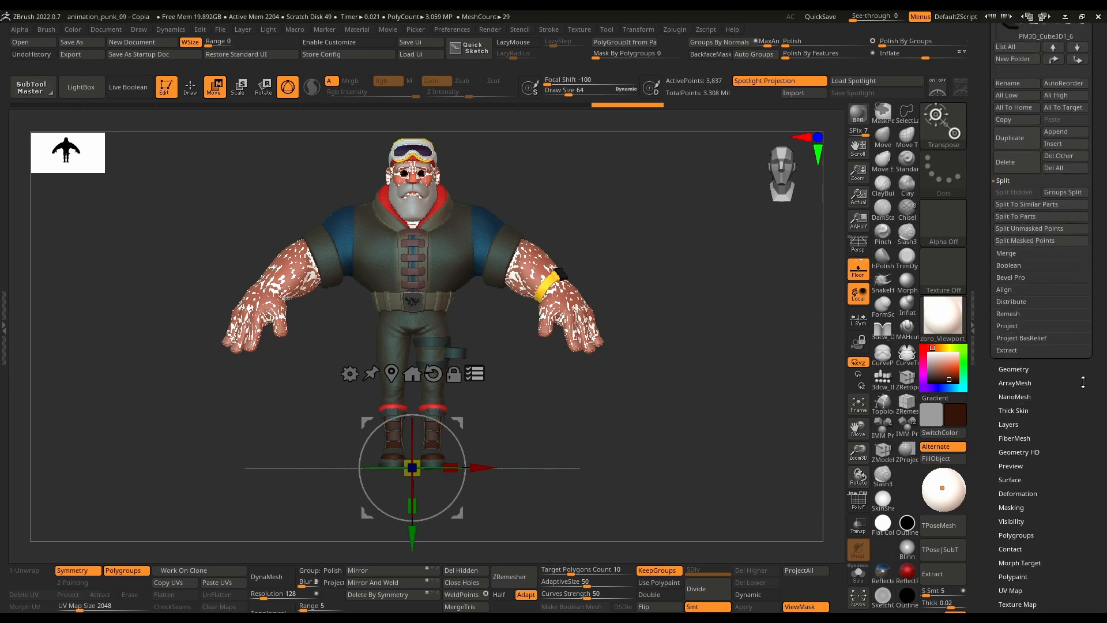
pyautogui.moveTo(1071, 438); pyautogui.dragTo(1075, 395)
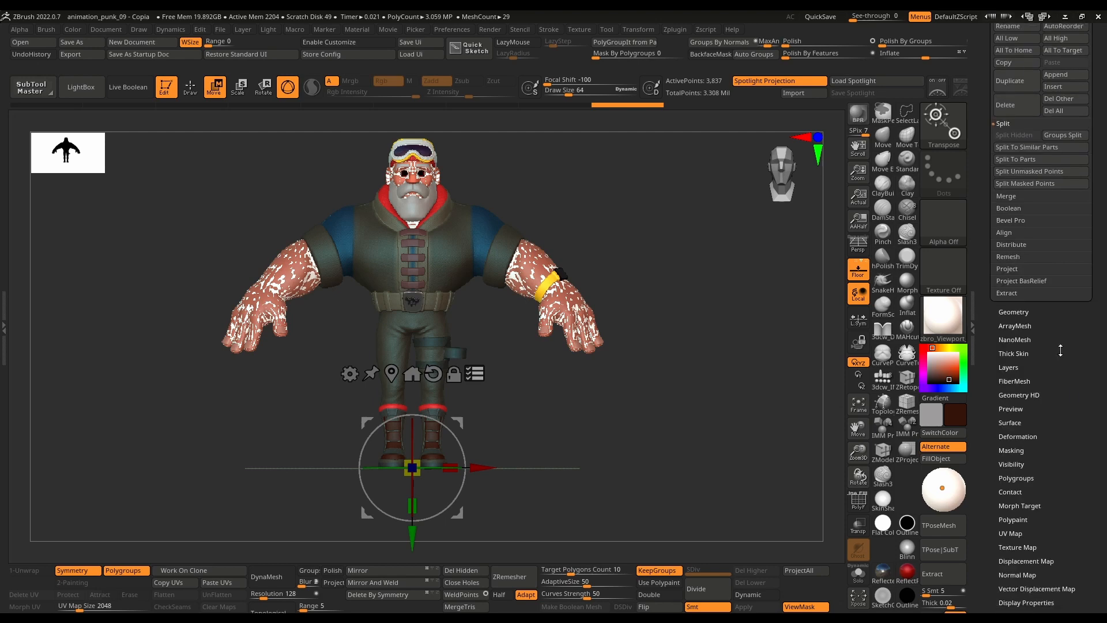
pyautogui.click(1009, 368)
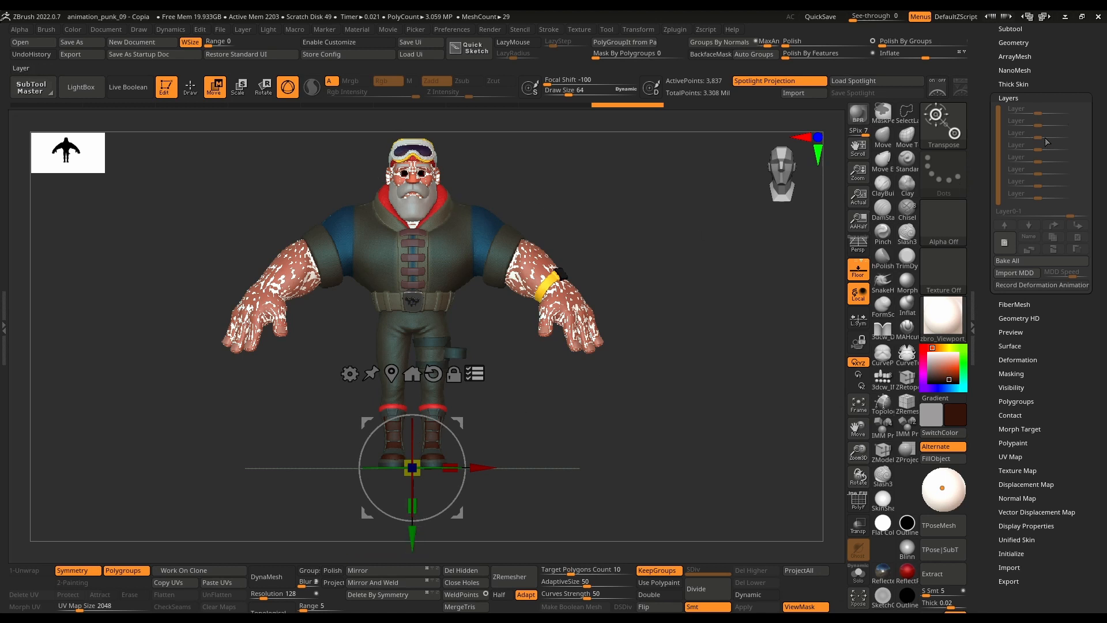
pyautogui.moveTo(579, 276)
pyautogui.mouseDown()
pyautogui.moveTo(630, 276)
pyautogui.moveTo(581, 277)
pyautogui.mouseUp()
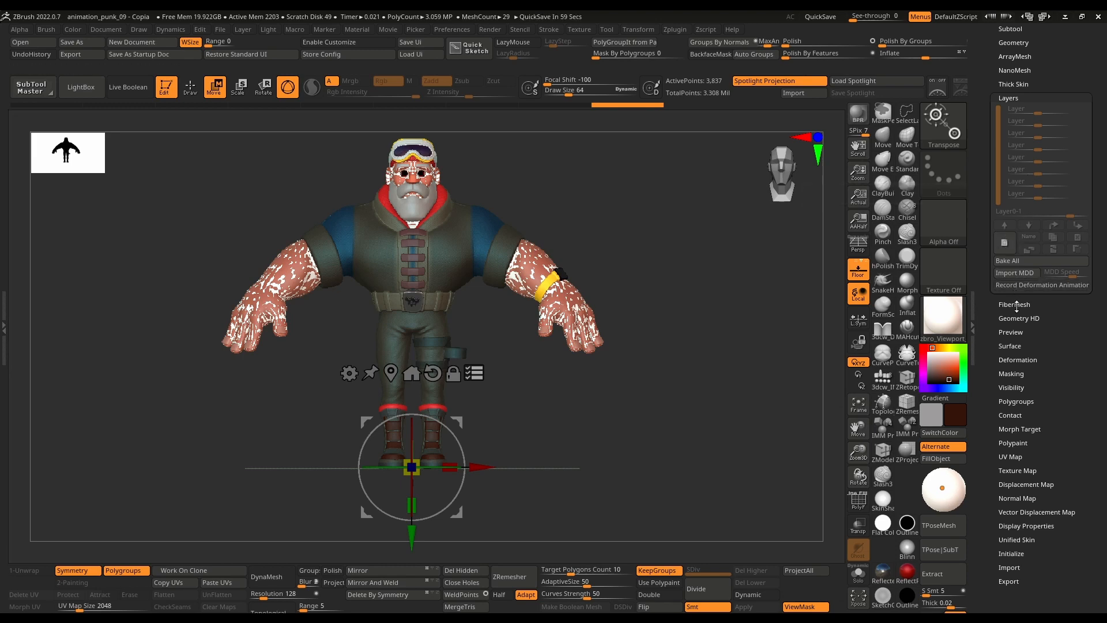
pyautogui.moveTo(1042, 50); pyautogui.dragTo(1044, 66)
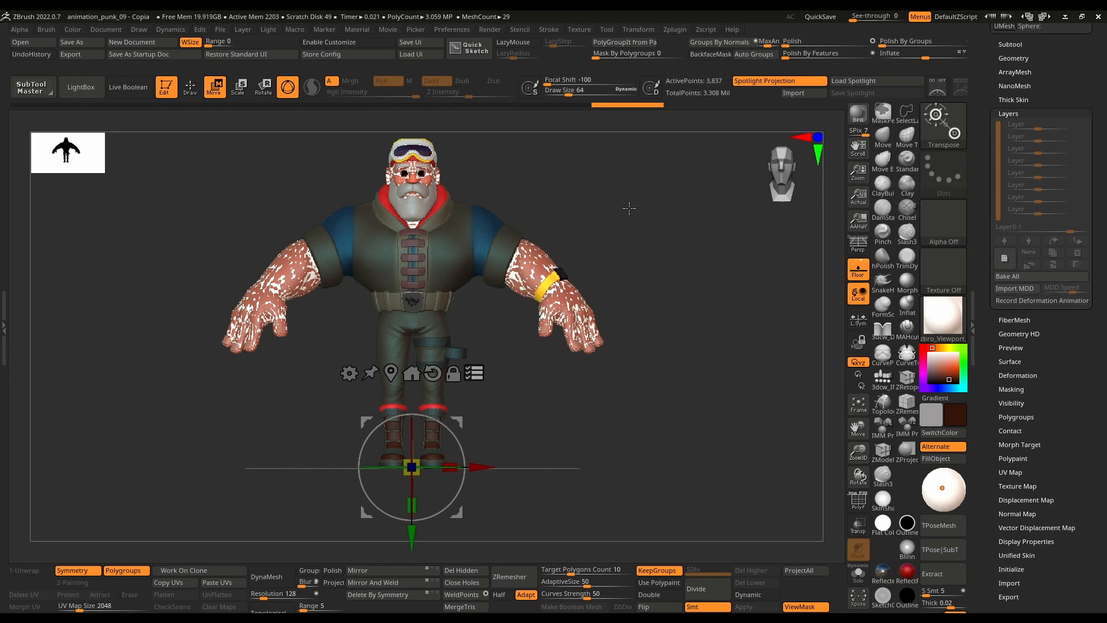
# Step: Examine the clothed character's placement over the floor grid from the front and side
pyautogui.keyDown('ctrl'); pyautogui.moveTo(629, 208); pyautogui.dragTo(516, 244, button='right'); pyautogui.keyUp('ctrl')
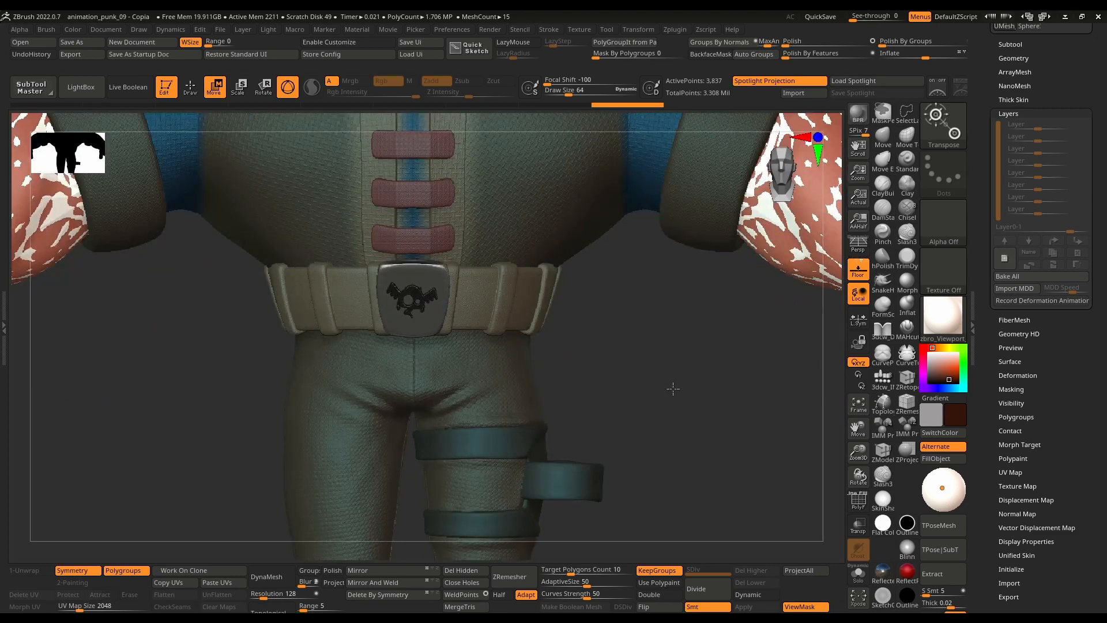
pyautogui.keyDown('ctrl'); pyautogui.moveTo(673, 389); pyautogui.dragTo(617, 356, button='right'); pyautogui.keyUp('ctrl')
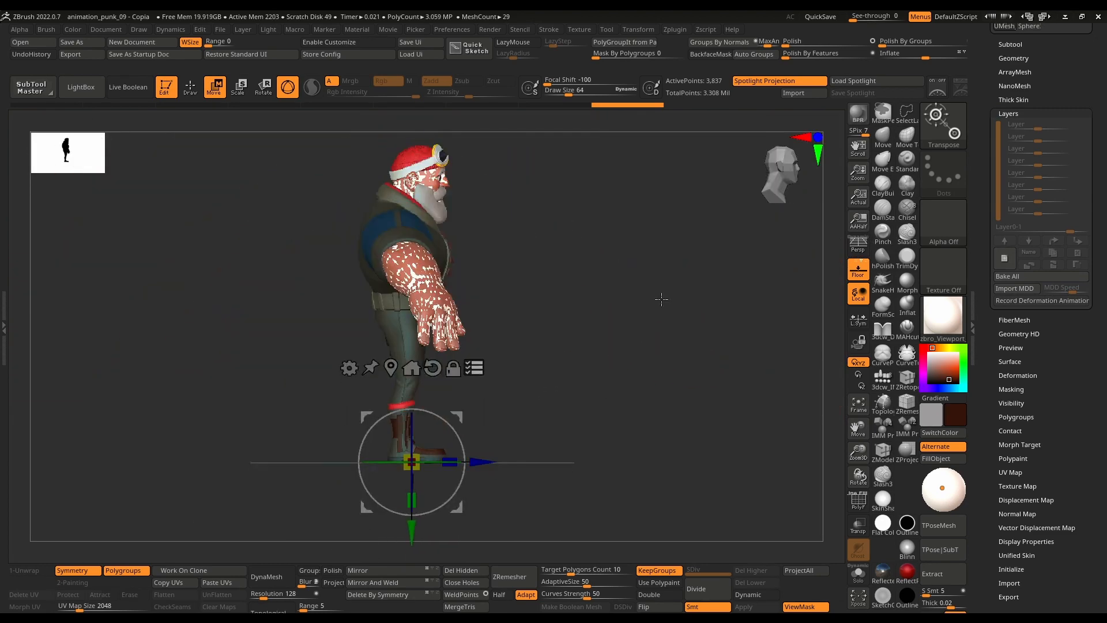
pyautogui.keyDown('shift'); pyautogui.moveTo(645, 296); pyautogui.dragTo(507, 265, button='right'); pyautogui.keyUp('shift')
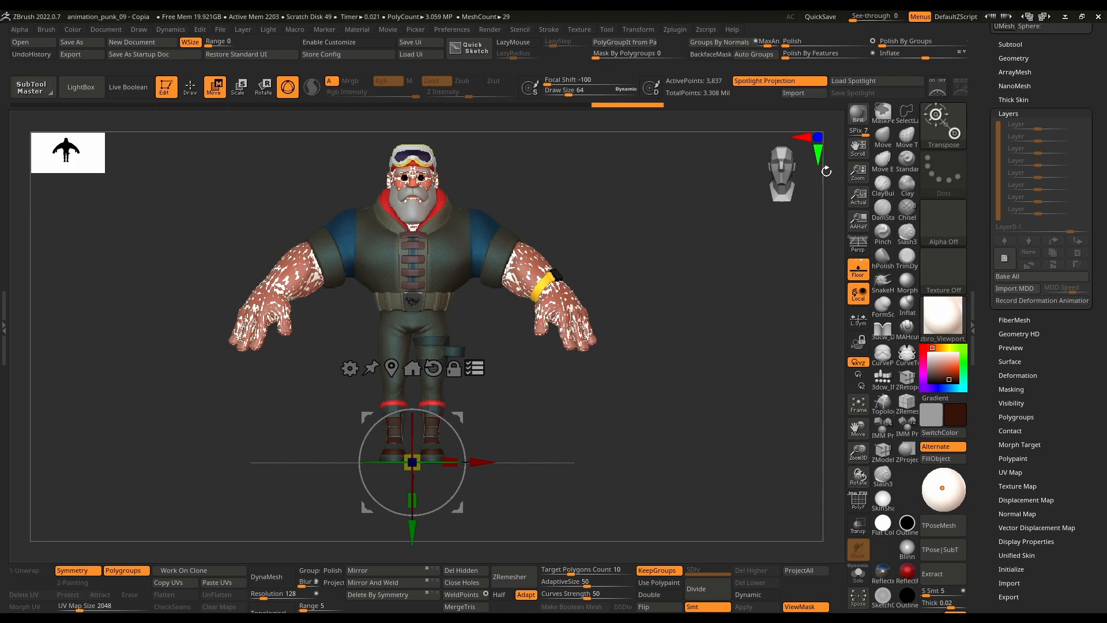
pyautogui.keyDown('shift'); pyautogui.moveTo(552, 200); pyautogui.dragTo(612, 343, button='right'); pyautogui.keyUp('shift')
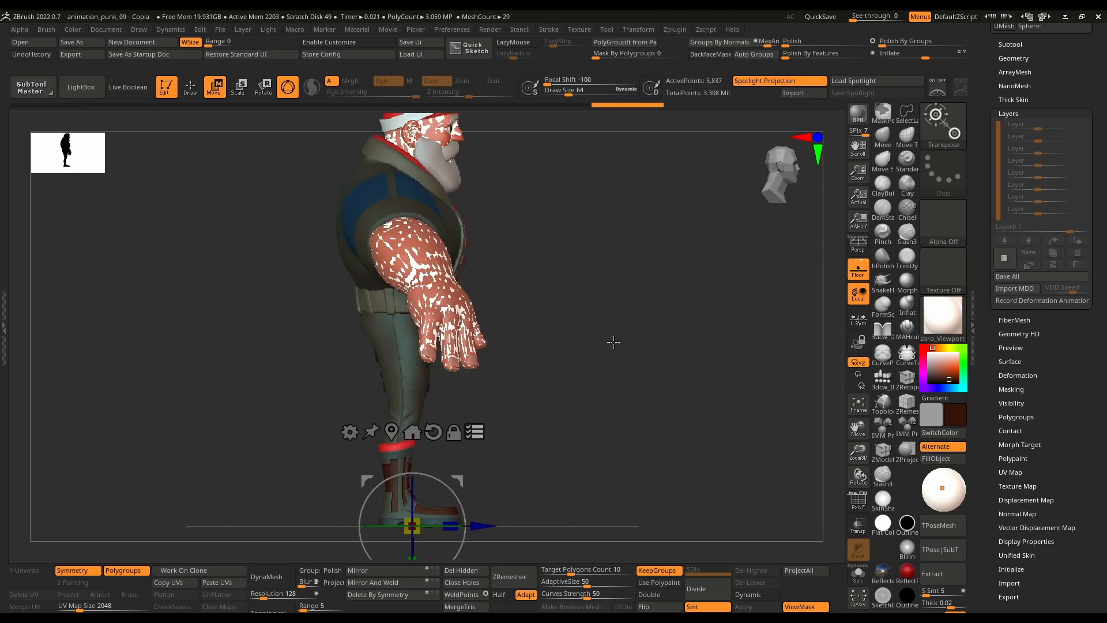
pyautogui.keyDown('shift'); pyautogui.moveTo(635, 203); pyautogui.dragTo(552, 205, button='right'); pyautogui.keyUp('shift')
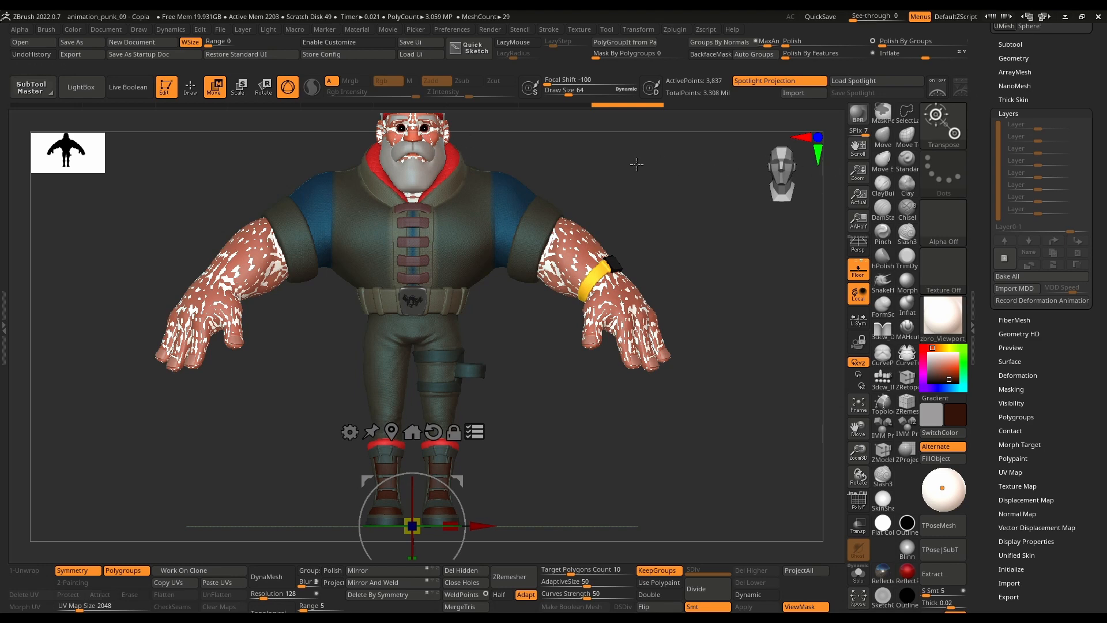
pyautogui.keyDown('alt'); pyautogui.moveTo(641, 139); pyautogui.dragTo(684, 148, button='right'); pyautogui.keyUp('alt')
pyautogui.moveTo(575, 426); pyautogui.dragTo(660, 415, button='right')
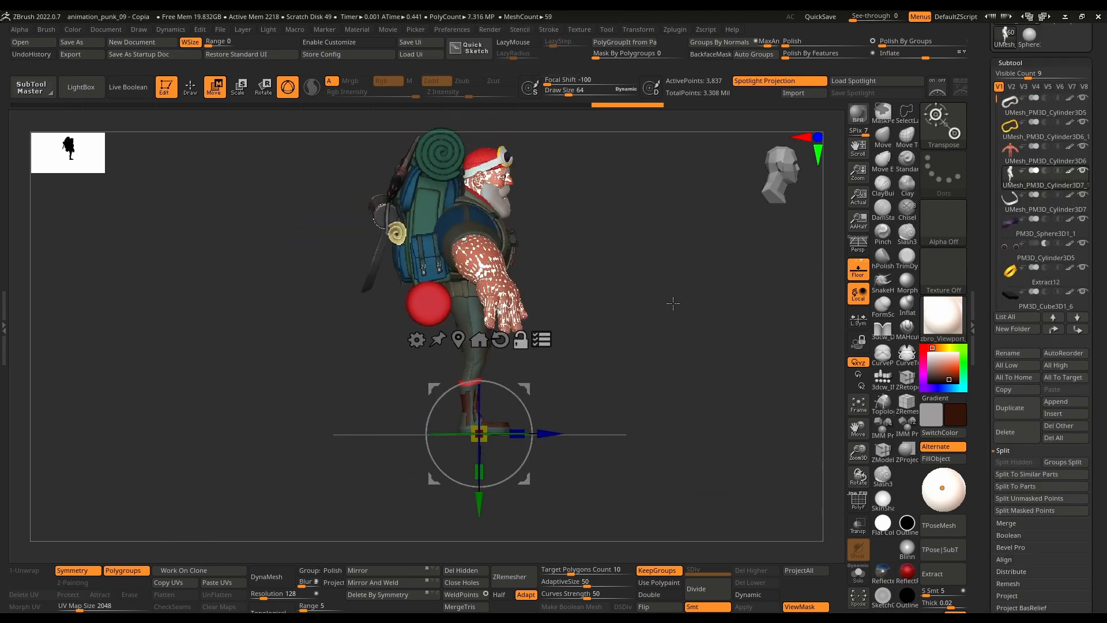
# Step: Move all subtools along the Y axis with the gizmo so the boot soles rest at the world origin
pyautogui.moveTo(478, 508); pyautogui.dragTo(490, 369)
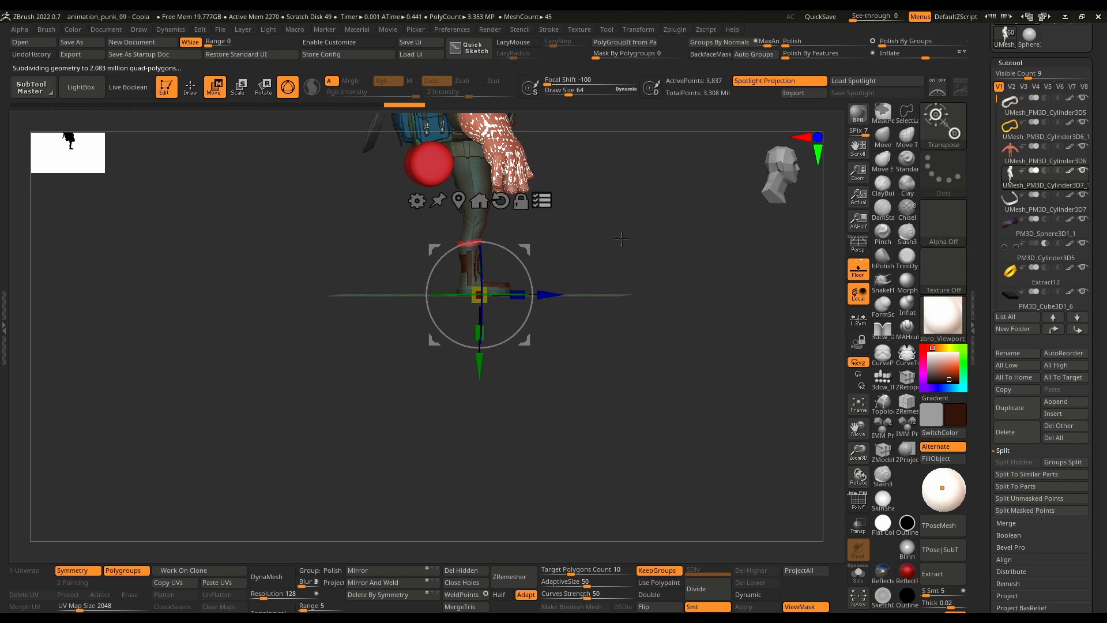
pyautogui.keyDown('ctrl'); pyautogui.moveTo(623, 225); pyautogui.dragTo(907, 259, button='right'); pyautogui.keyUp('ctrl')
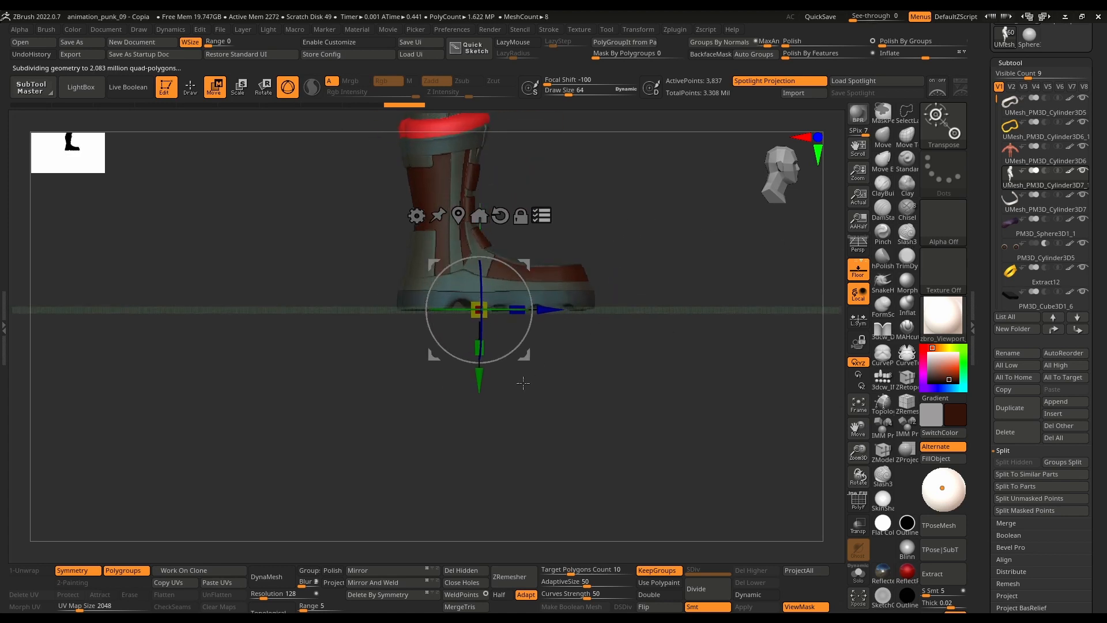
pyautogui.moveTo(483, 385); pyautogui.dragTo(579, 240)
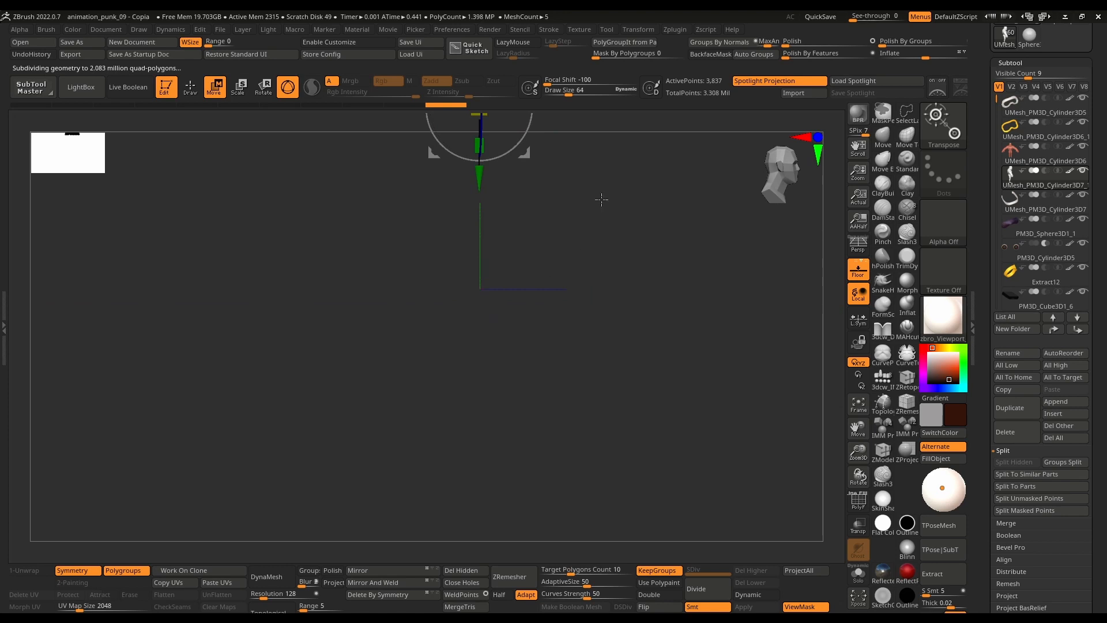
pyautogui.keyDown('alt'); pyautogui.moveTo(602, 207); pyautogui.dragTo(605, 290, button='right'); pyautogui.keyUp('alt')
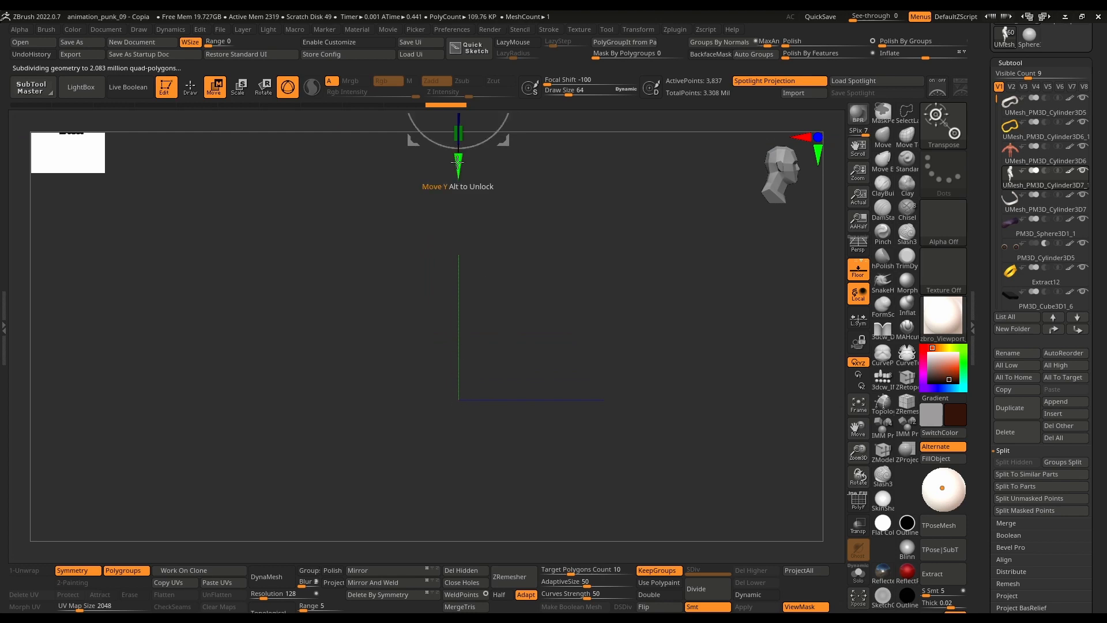
pyautogui.moveTo(458, 167); pyautogui.dragTo(442, 463)
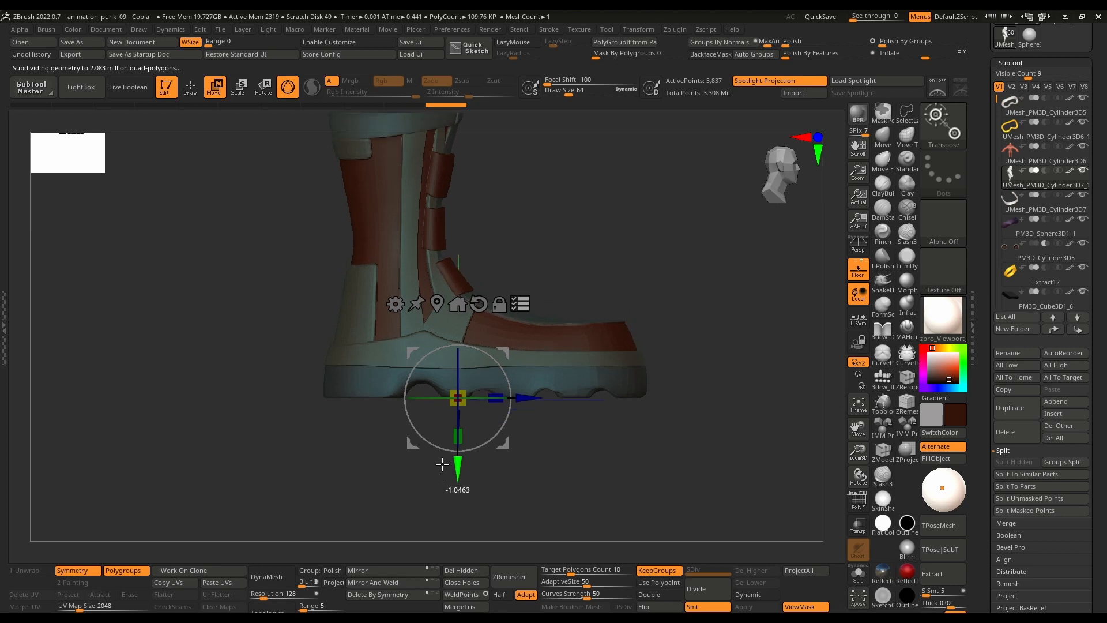
# Step: Fine-tune the gizmo's height along Y against the boot sole and origin line, and lock the gizmo
pyautogui.keyDown('ctrl'); pyautogui.moveTo(525, 453); pyautogui.dragTo(944, 521, button='right'); pyautogui.keyUp('ctrl')
pyautogui.keyDown('ctrl'); pyautogui.moveTo(626, 472); pyautogui.dragTo(891, 515, button='right'); pyautogui.keyUp('ctrl')
pyautogui.moveTo(460, 451); pyautogui.dragTo(456, 375)
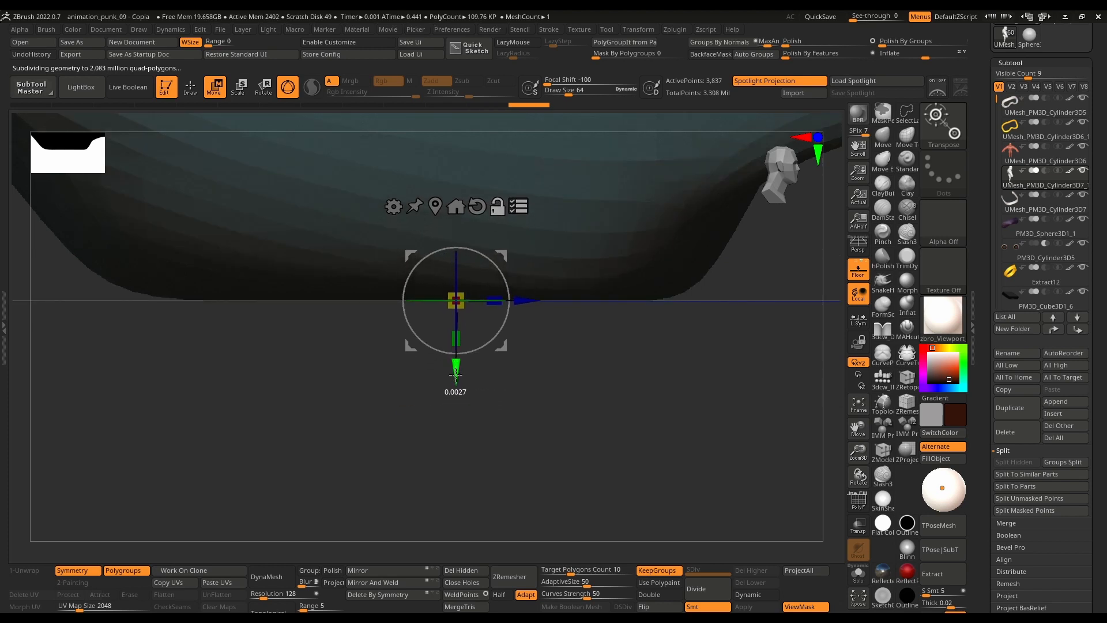
pyautogui.click(498, 206)
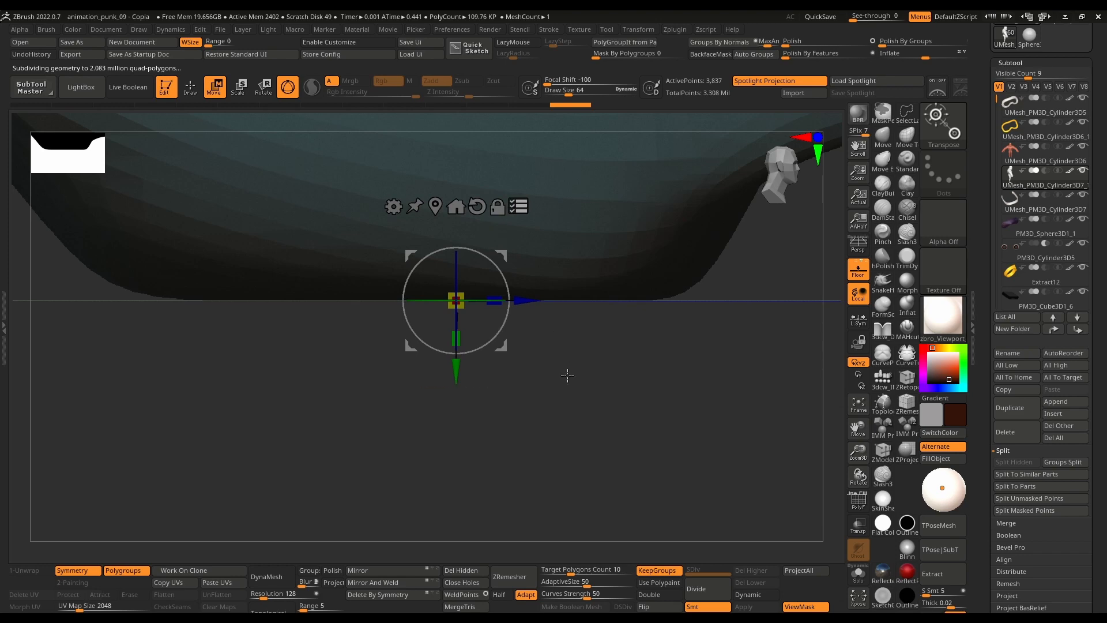
# Step: Return to Draw mode and frame the whole repositioned character in front view
pyautogui.keyDown('ctrl'); pyautogui.moveTo(602, 381); pyautogui.dragTo(1, 320, button='right'); pyautogui.keyUp('ctrl')
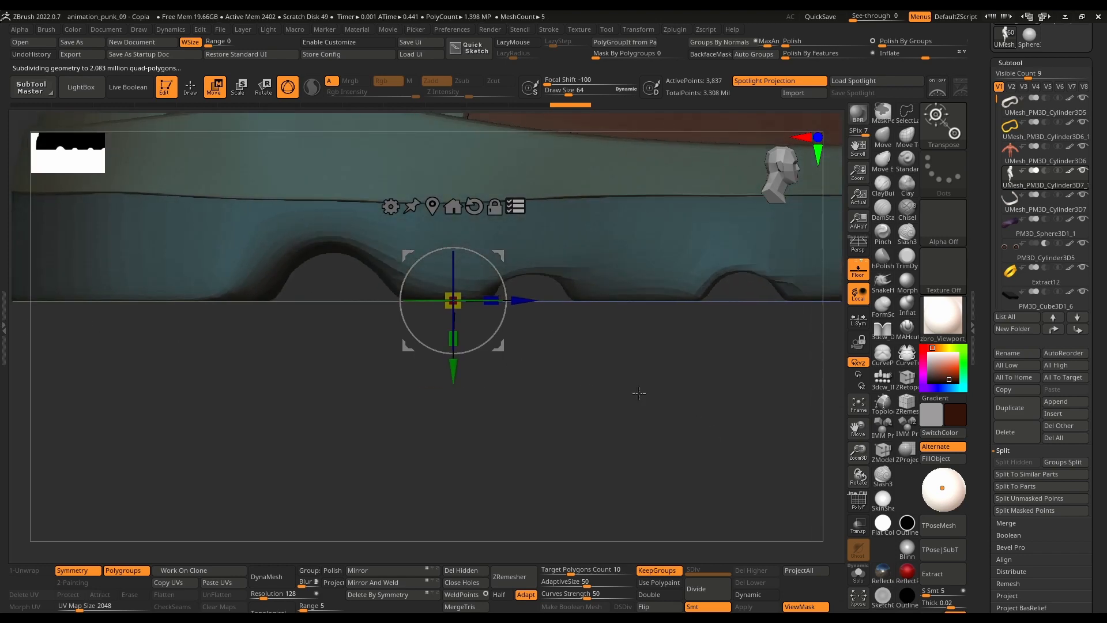
pyautogui.keyDown('ctrl'); pyautogui.moveTo(638, 396); pyautogui.dragTo(388, 248, button='right'); pyautogui.keyUp('ctrl')
pyautogui.click(193, 90)
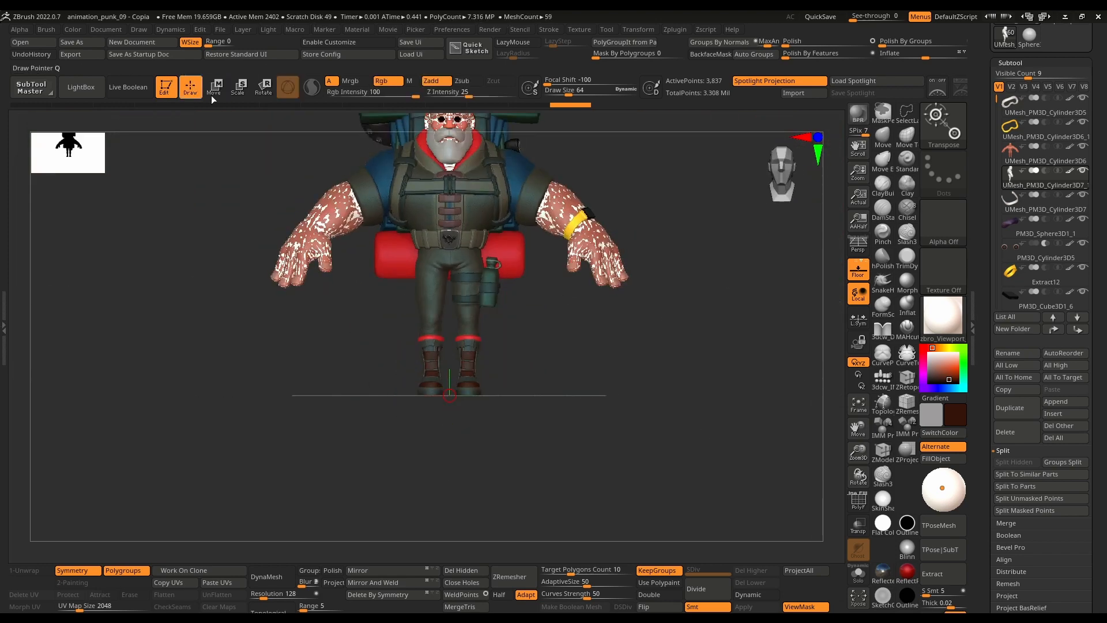
pyautogui.press('f')
# Step: Isolate the decimated body subtool UMesh_PM3D_Cylinder3D7_1 with Solo and export it
pyautogui.click(1012, 176)
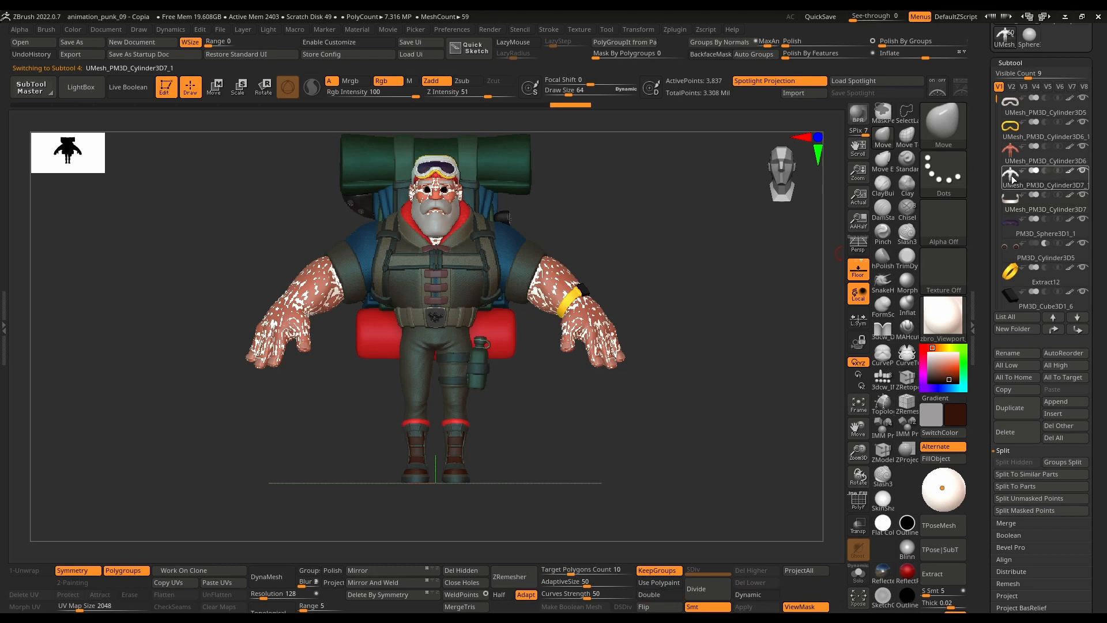
pyautogui.click(859, 574)
pyautogui.press('f')
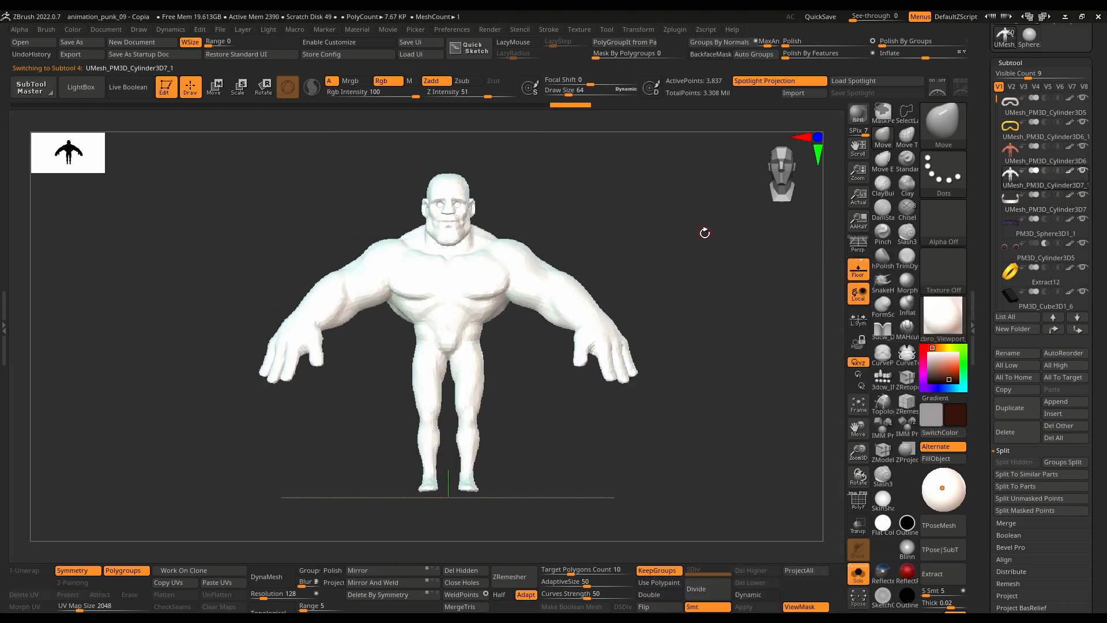
pyautogui.moveTo(1097, 61); pyautogui.dragTo(1087, 162)
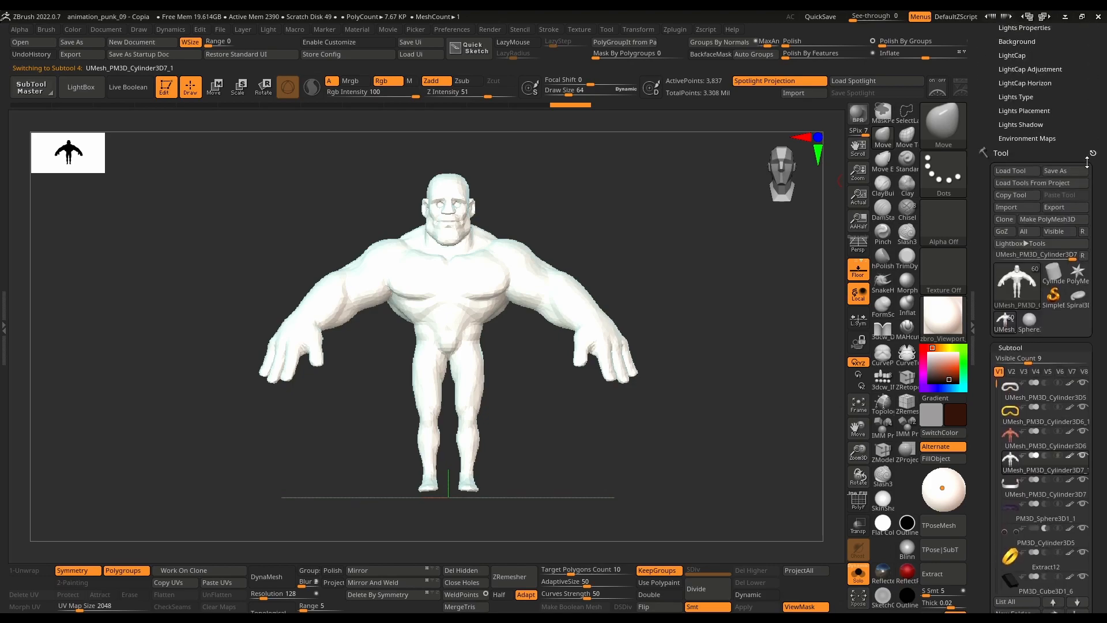
pyautogui.click(1057, 207)
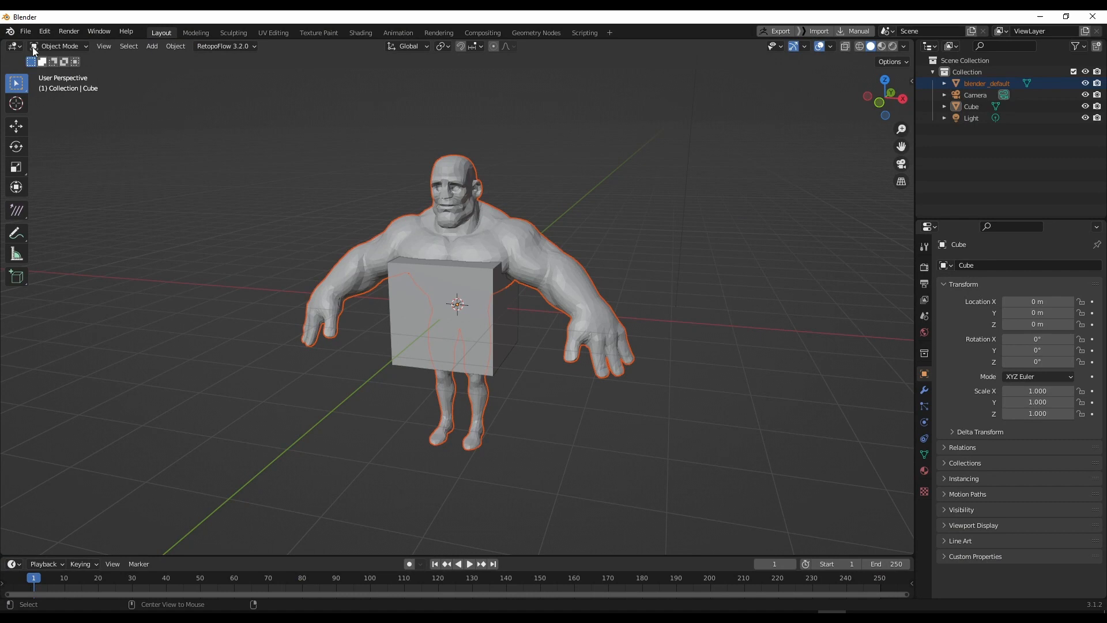
# Step: Import the aligned body blender alinhado_1 into the Blender scene
pyautogui.click(26, 31)
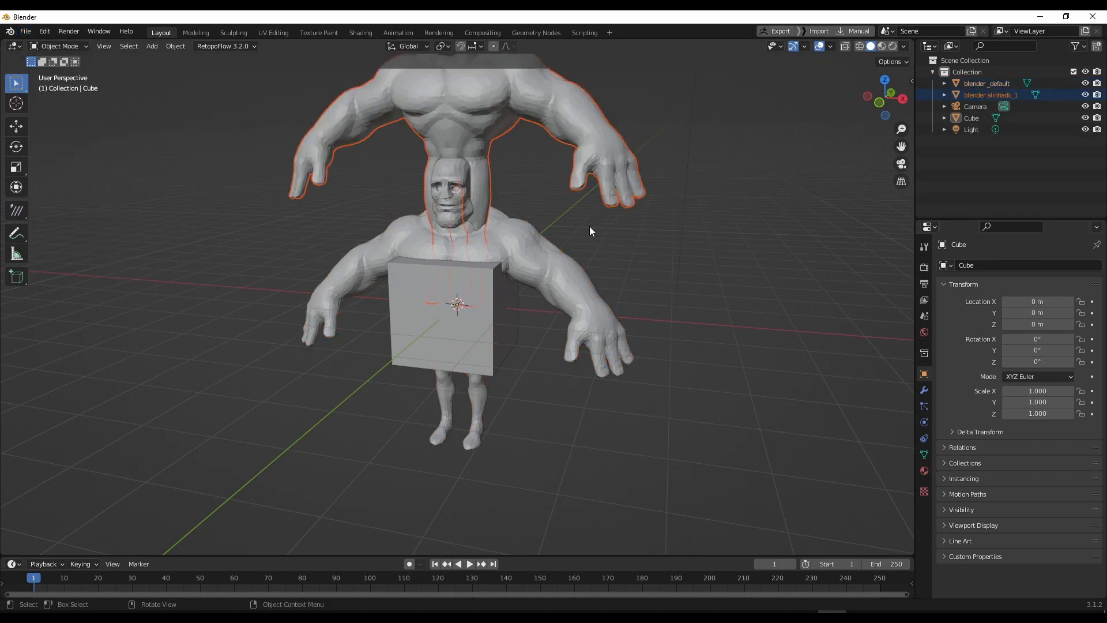
pyautogui.rightClick(727, 244)
pyautogui.moveTo(770, 199); pyautogui.dragTo(836, 161, button='middle')
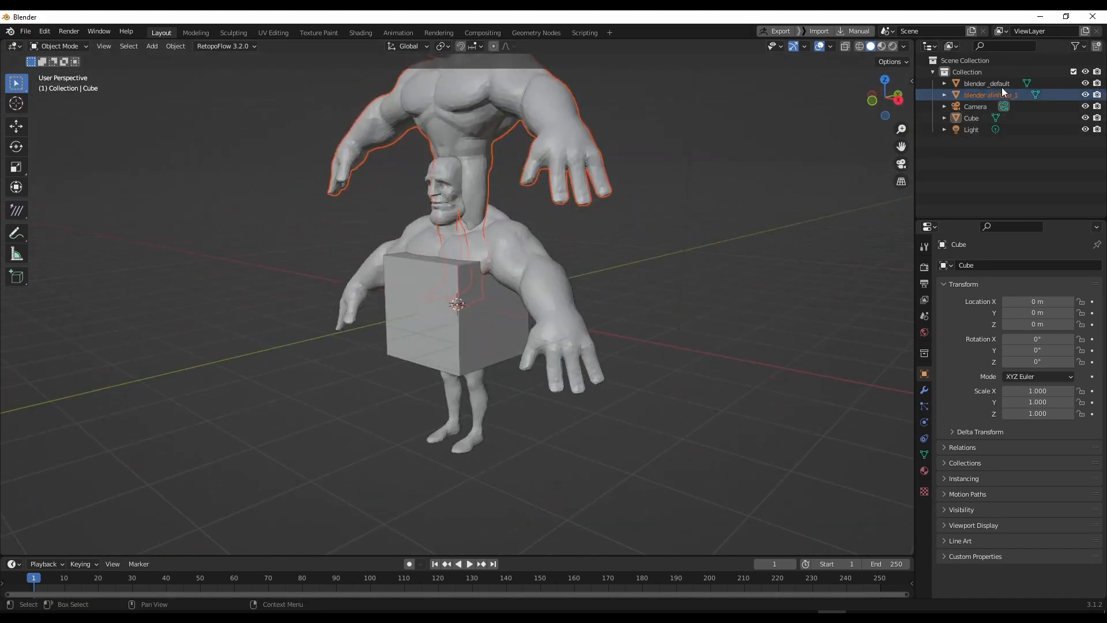
# Step: Delete the old blender_default body and the Cube, and check the aligned body's feet against the floor grid
pyautogui.click(994, 86)
pyautogui.press('Delete')
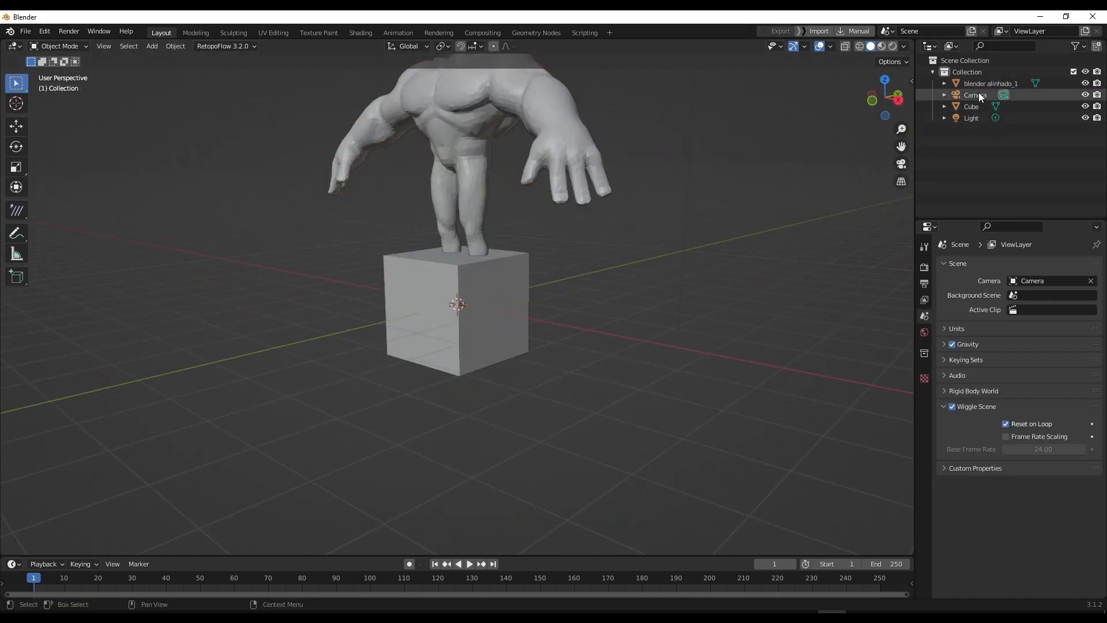
pyautogui.click(966, 111)
pyautogui.press('Delete')
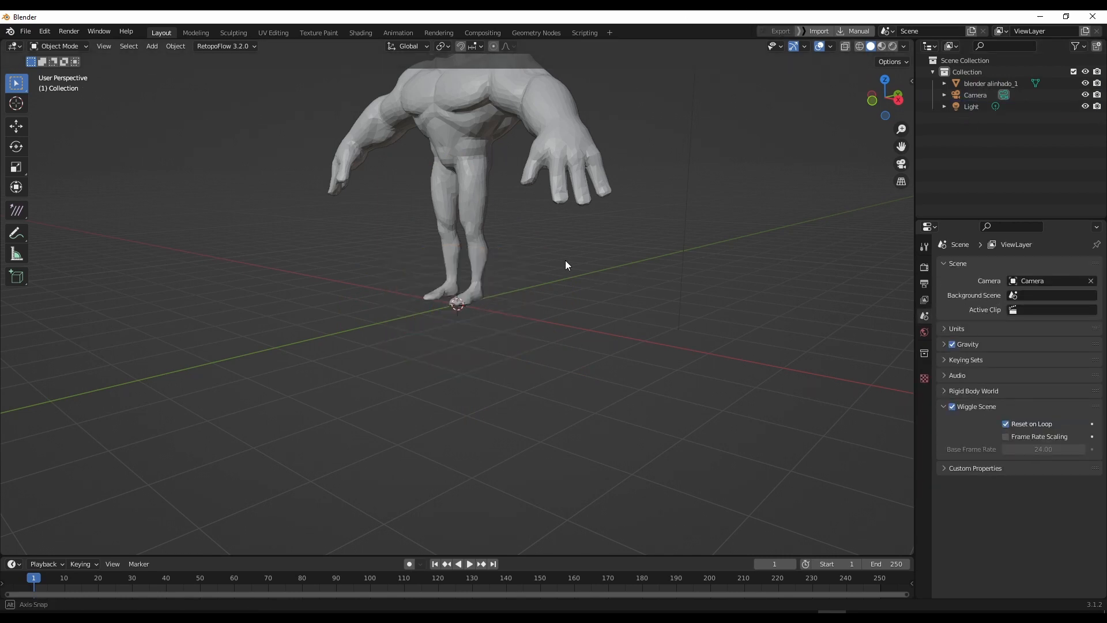
pyautogui.moveTo(566, 264); pyautogui.dragTo(610, 196, button='middle')
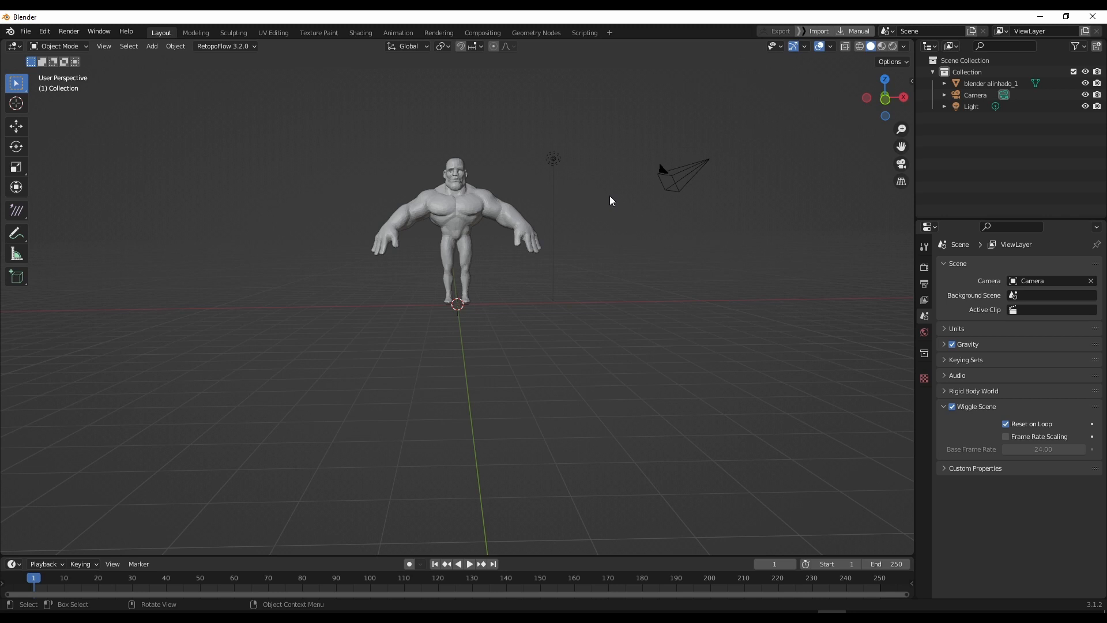
pyautogui.scroll(6, 625, 189)
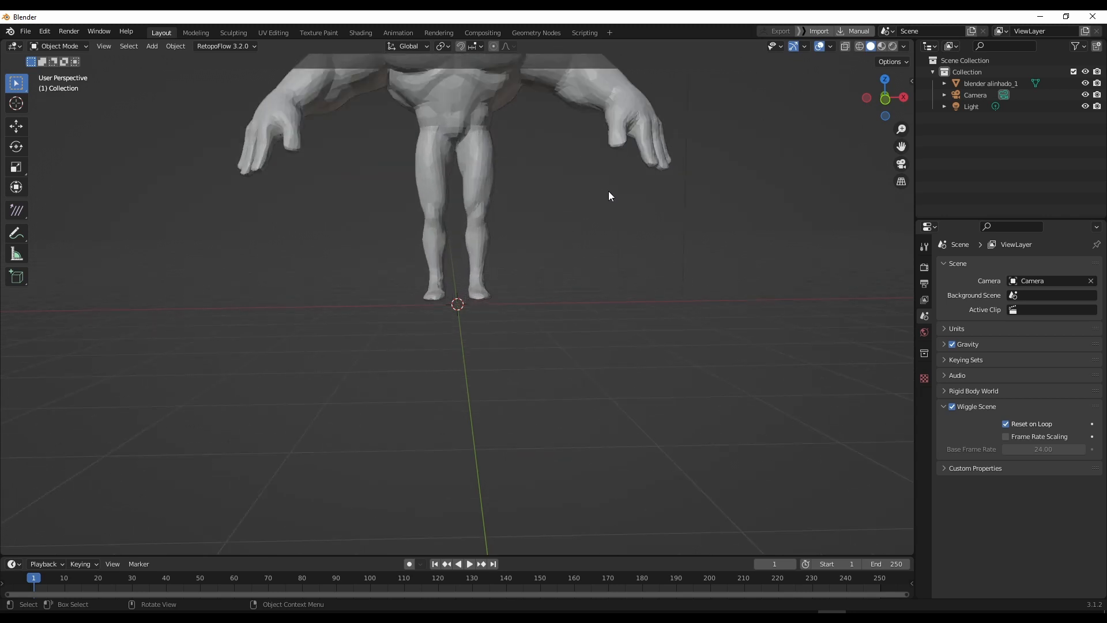
pyautogui.moveTo(608, 191)
pyautogui.mouseDown(button='middle')
pyautogui.moveTo(589, 217)
pyautogui.moveTo(622, 196)
pyautogui.mouseUp(button='middle')
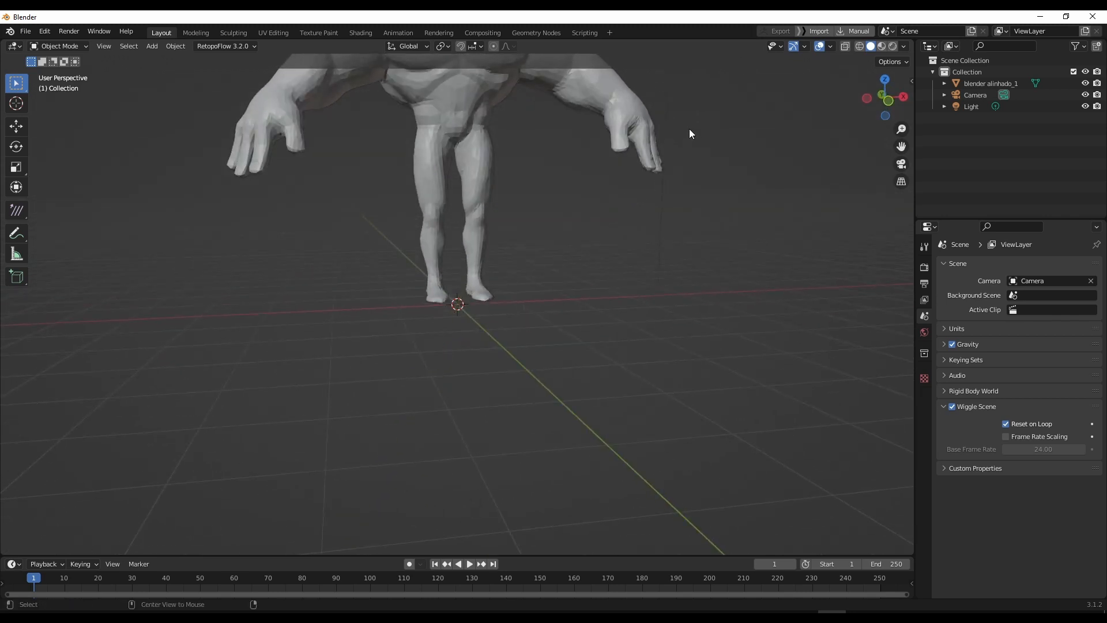
pyautogui.press('KP_7')
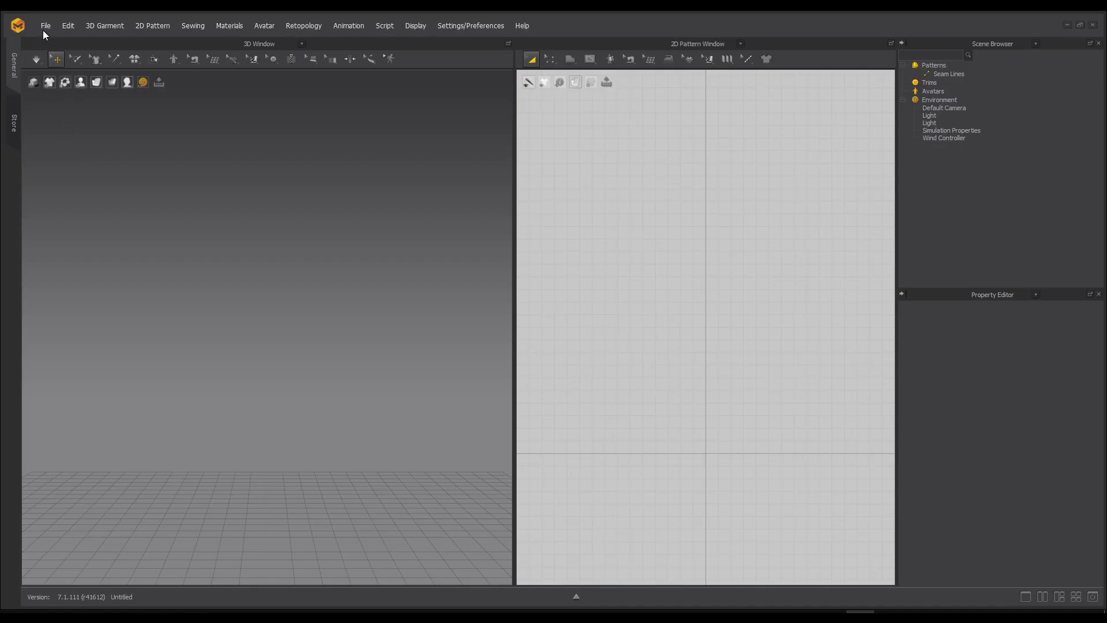
# Step: Switch to Marvelous Designer and import blender _default.obj as an avatar at cm (DAZ Studio) scale, 100%
pyautogui.click(44, 23)
pyautogui.moveTo(56, 116)
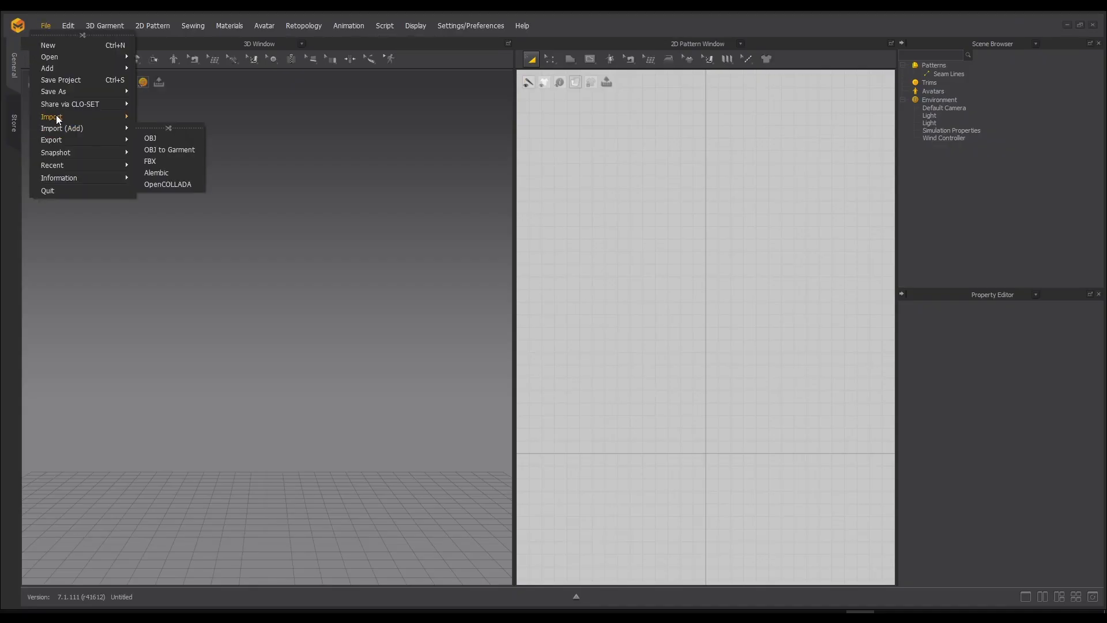
pyautogui.click(151, 126)
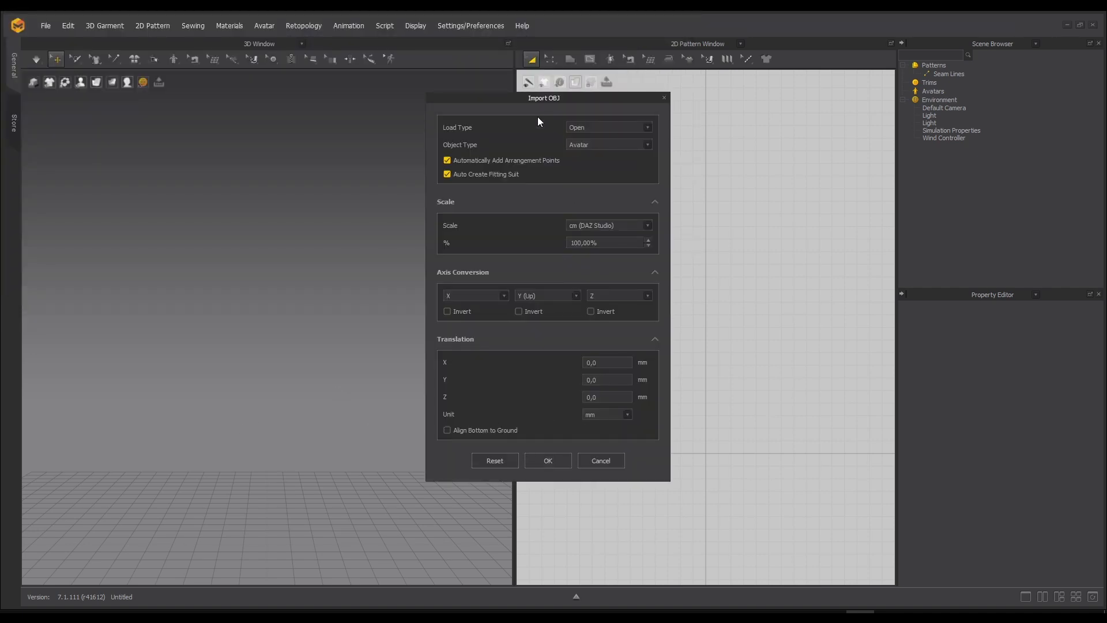
pyautogui.moveTo(548, 98); pyautogui.dragTo(355, 98)
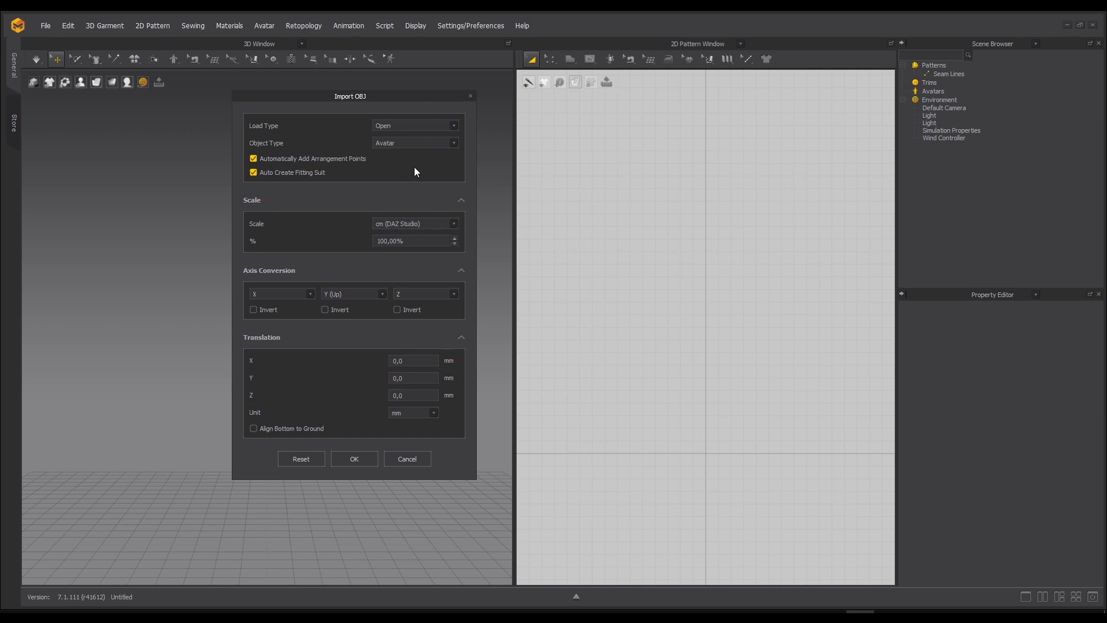
pyautogui.moveTo(402, 102); pyautogui.dragTo(434, 88)
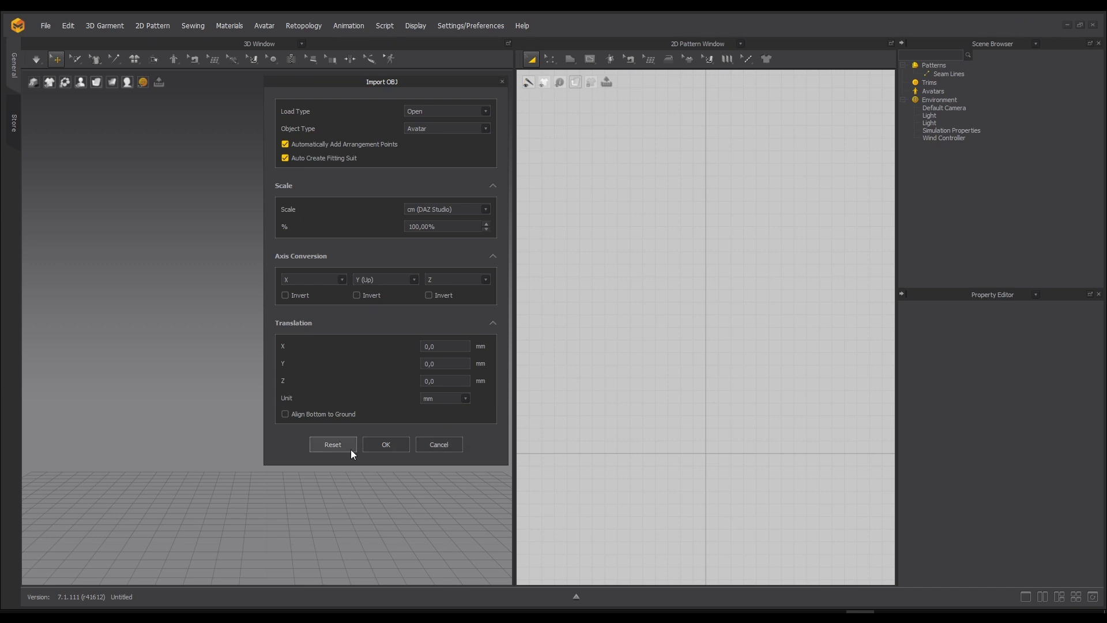
pyautogui.click(376, 445)
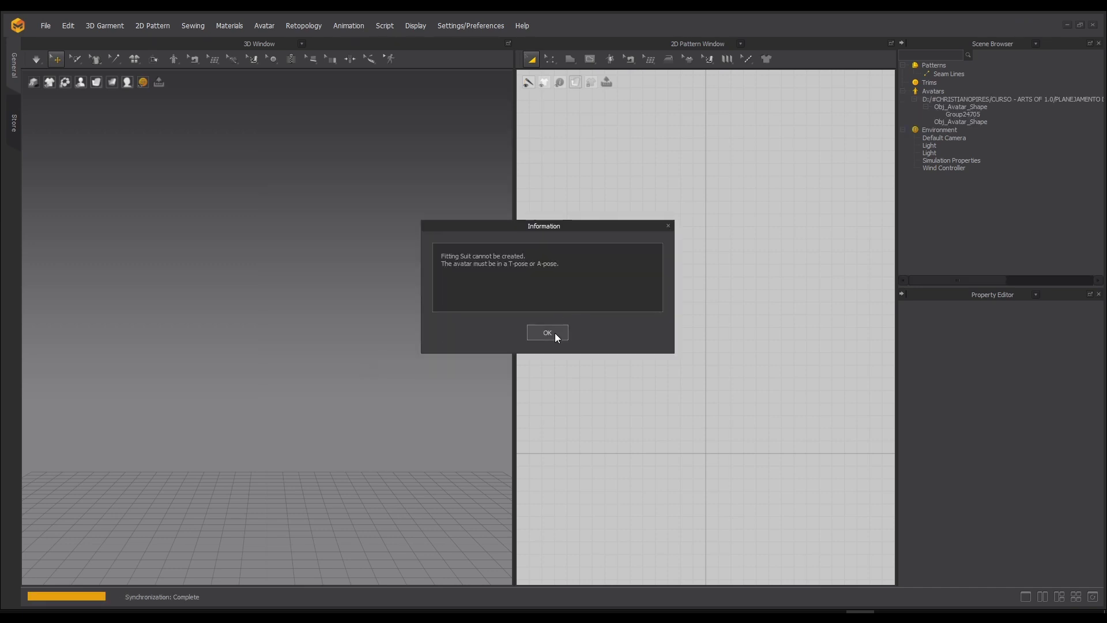
pyautogui.click(554, 334)
pyautogui.scroll(-2, 403, 192)
pyautogui.scroll(4, 403, 190)
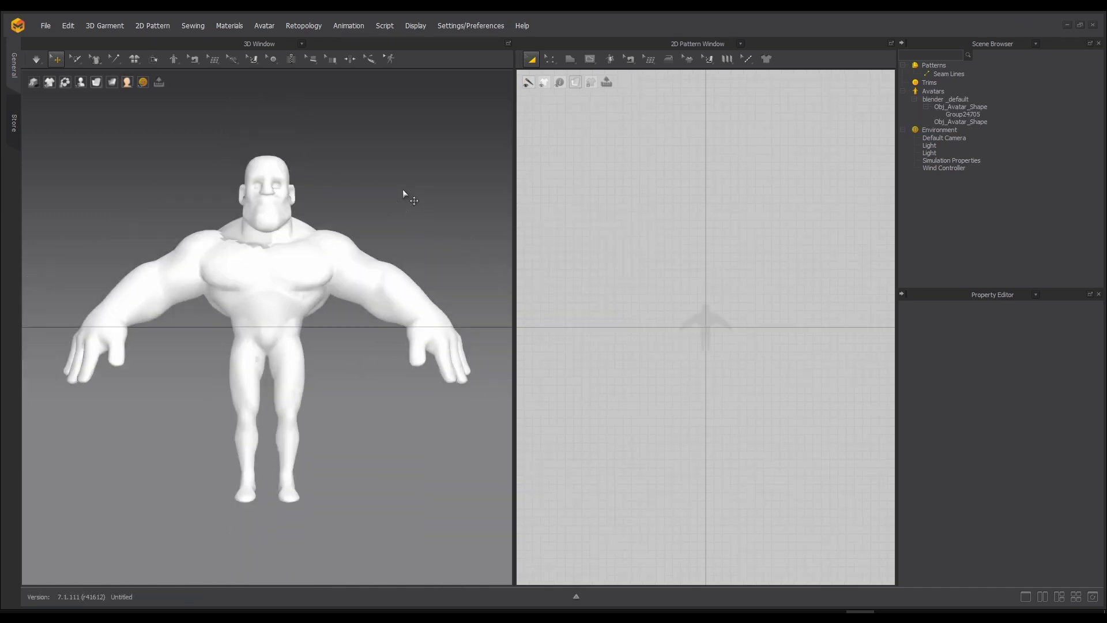
pyautogui.moveTo(416, 195); pyautogui.dragTo(396, 172, button='middle')
pyautogui.moveTo(396, 172); pyautogui.dragTo(423, 197, button='right')
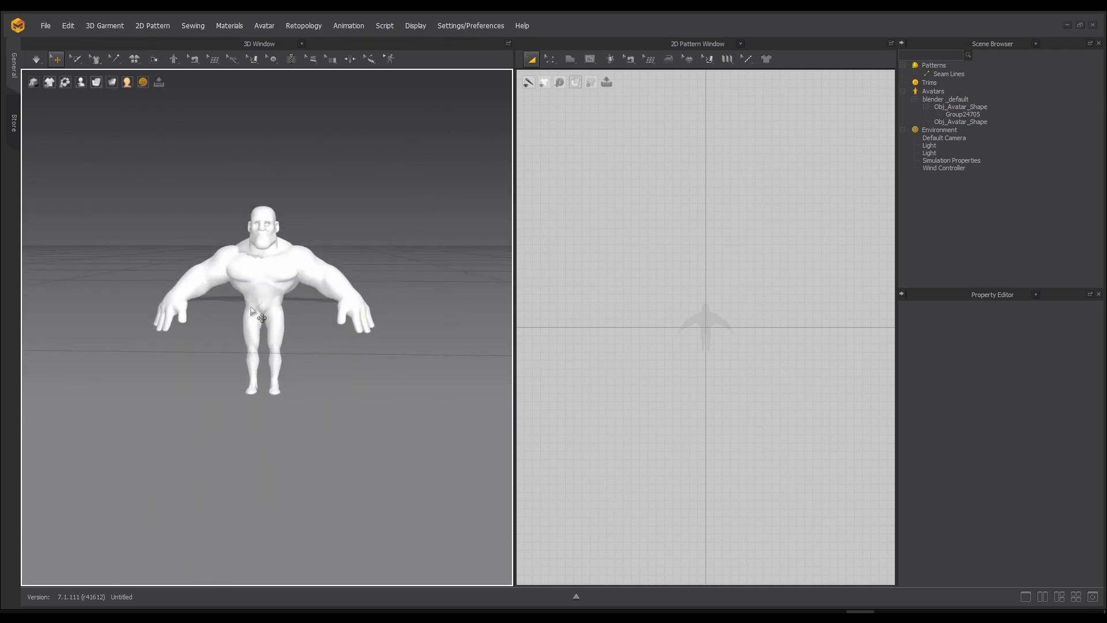
# Step: Open blender alinhado_1.obj as the avatar at cm (DAZ Studio) scale, 100%, and inspect its feet on the ground
pyautogui.click(46, 25)
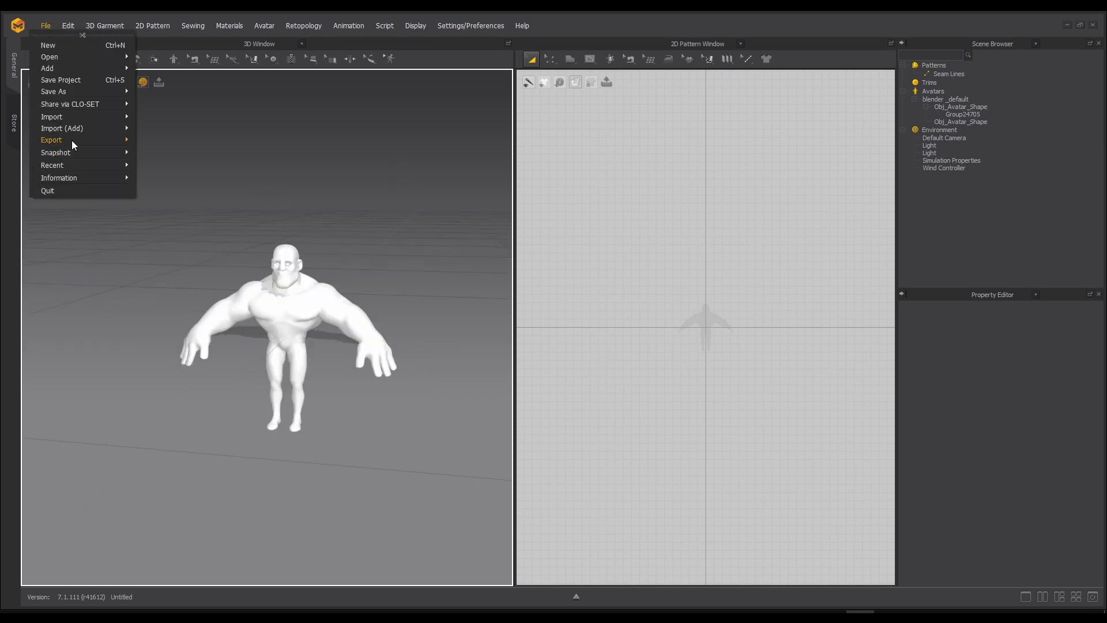
pyautogui.moveTo(72, 117)
pyautogui.click(182, 134)
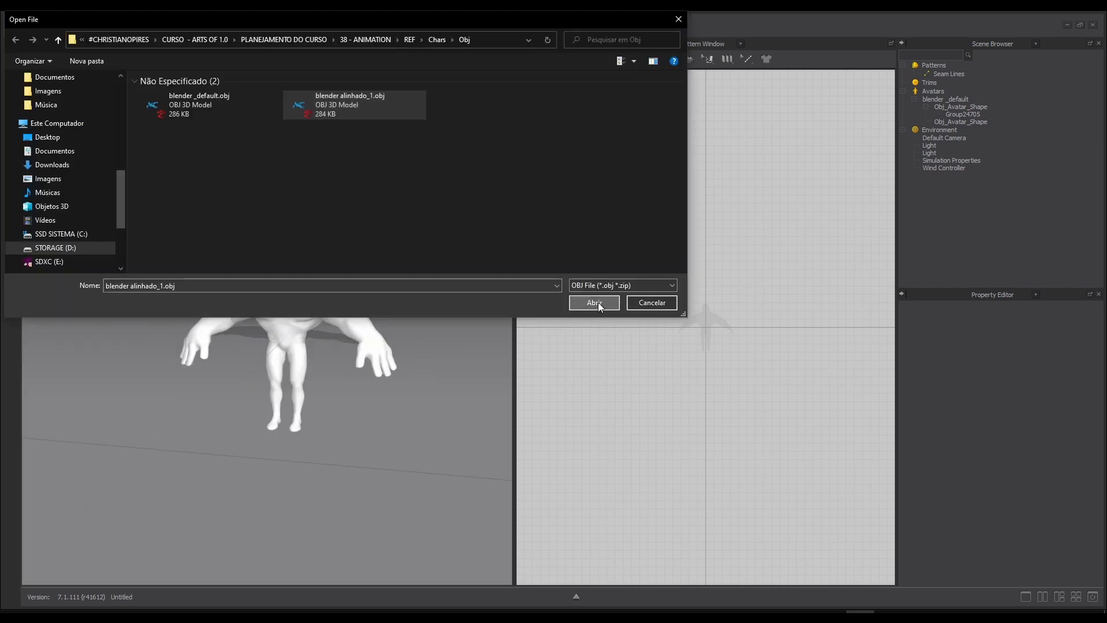
pyautogui.click(598, 303)
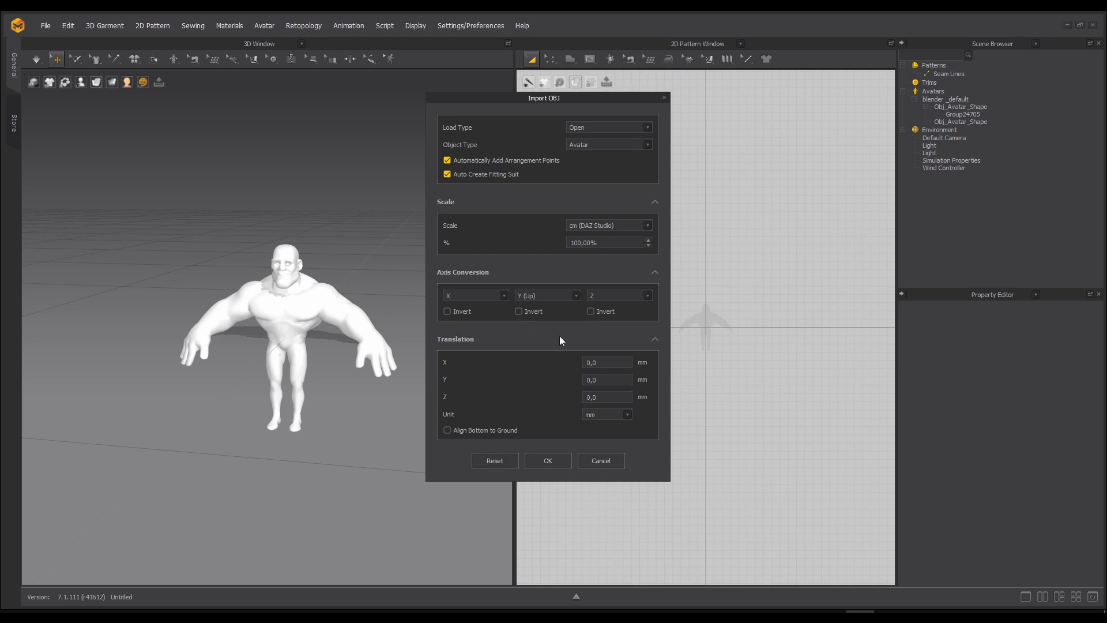
pyautogui.click(549, 461)
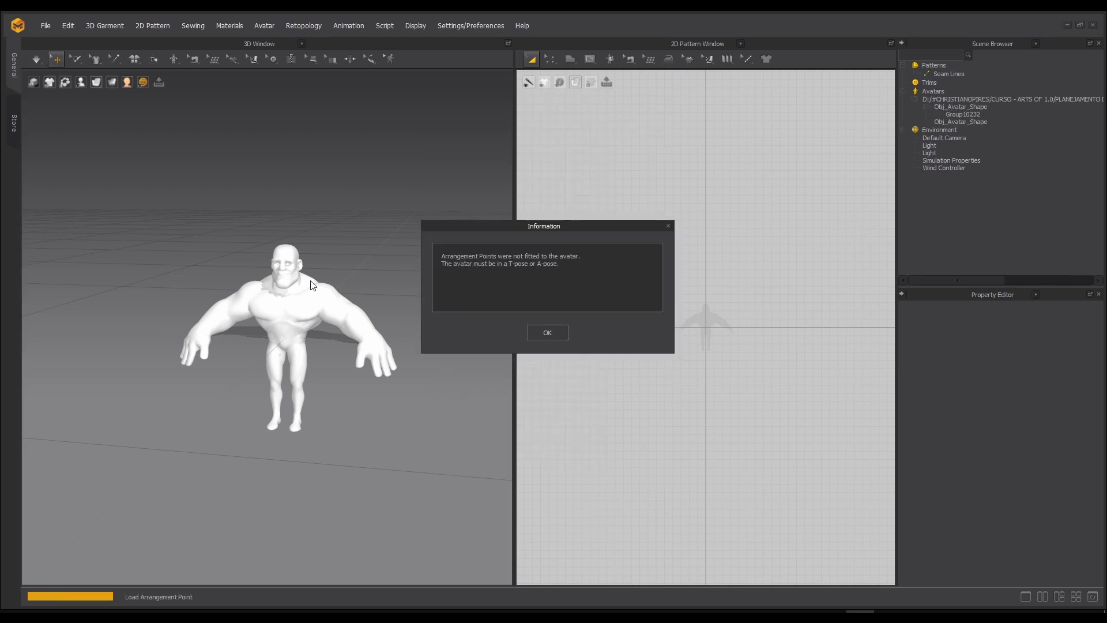
pyautogui.click(560, 336)
pyautogui.scroll(-2, 352, 337)
pyautogui.scroll(5, 329, 354)
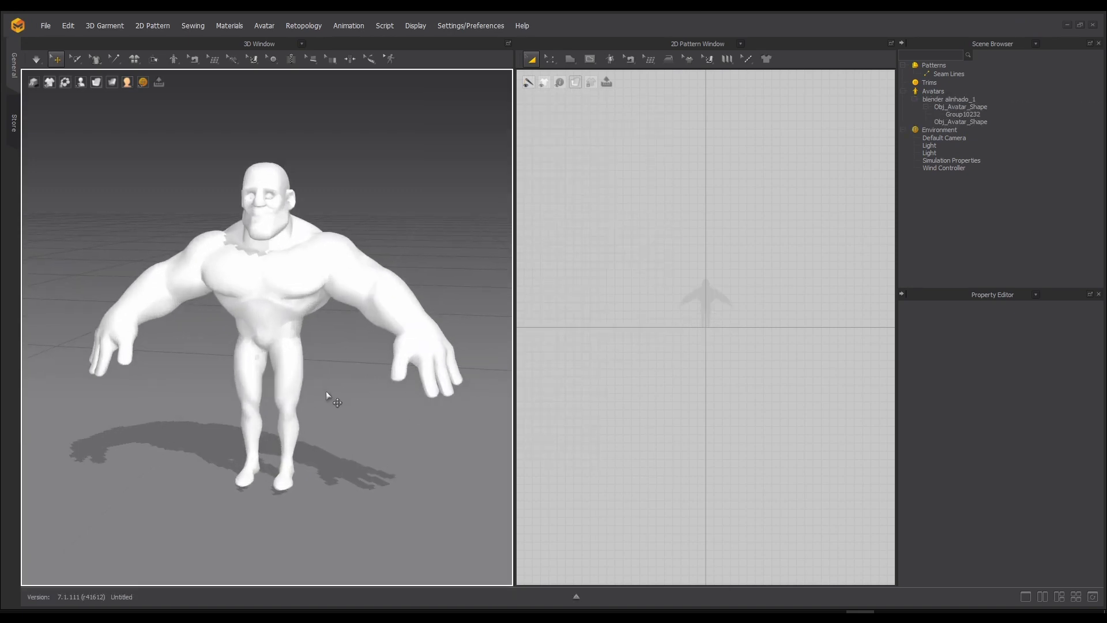
pyautogui.moveTo(326, 391); pyautogui.dragTo(262, 289, button='right')
pyautogui.scroll(-10, 358, 326)
pyautogui.scroll(10, 289, 305)
pyautogui.scroll(-8, 288, 295)
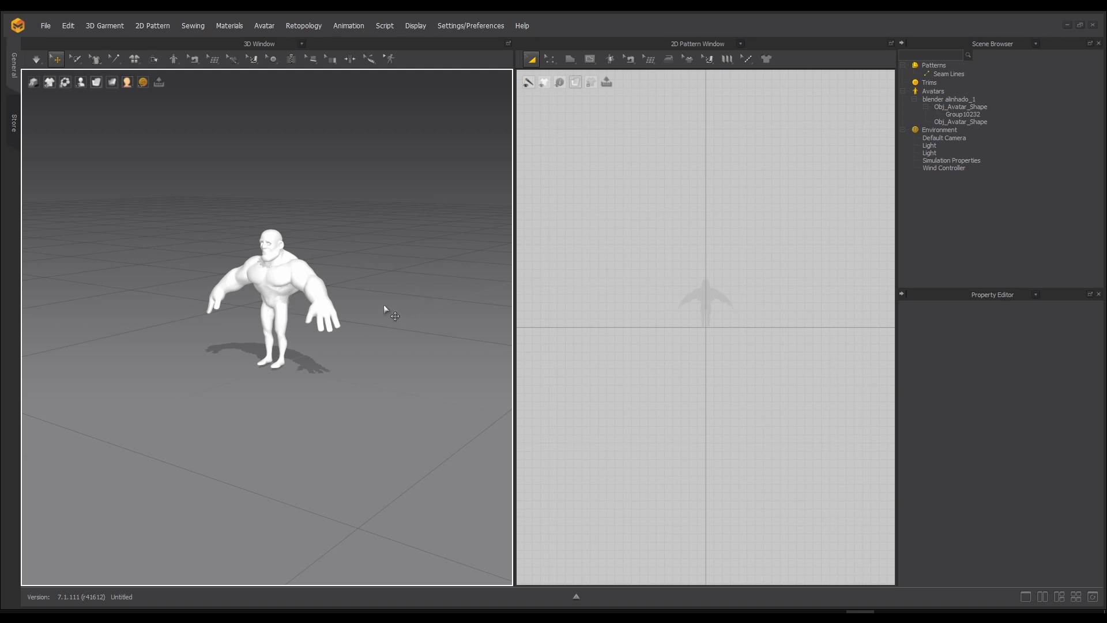
pyautogui.scroll(6, 392, 288)
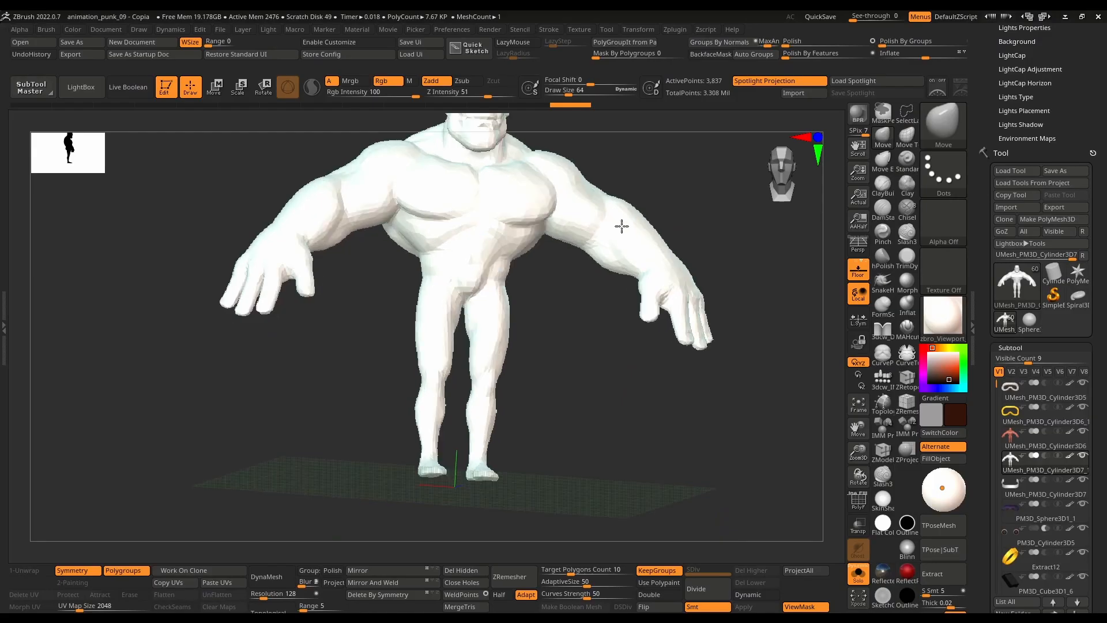
# Step: Switch to ZBrush, frame the body in front view, and turn off Solo to show all subtools
pyautogui.moveTo(621, 228); pyautogui.dragTo(611, 228)
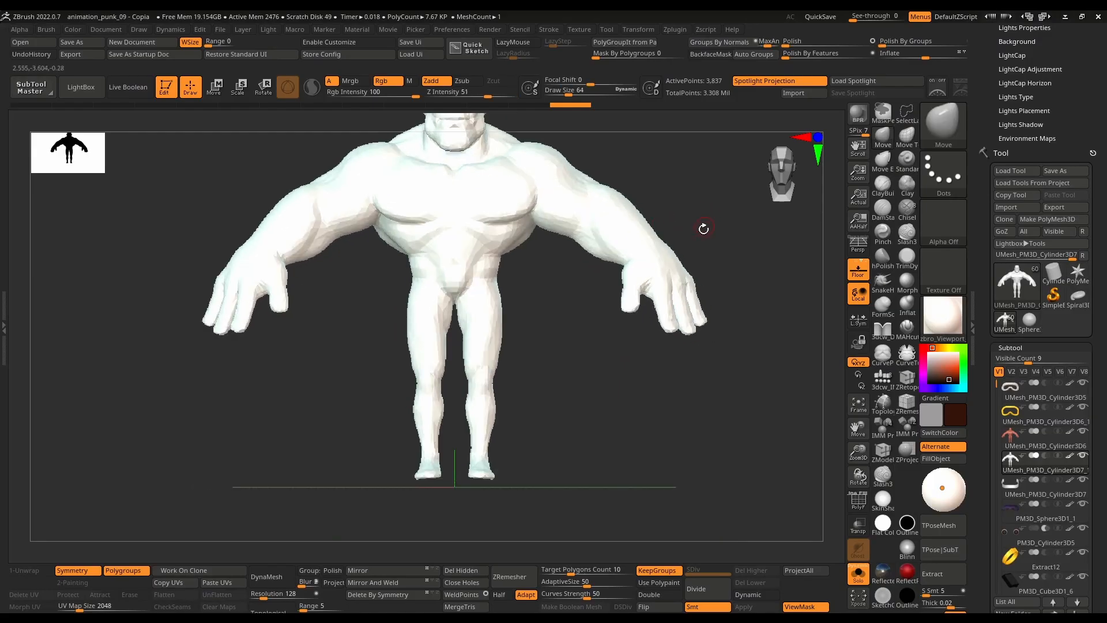
pyautogui.keyDown('alt'); pyautogui.moveTo(735, 184); pyautogui.dragTo(709, 259); pyautogui.keyUp('alt')
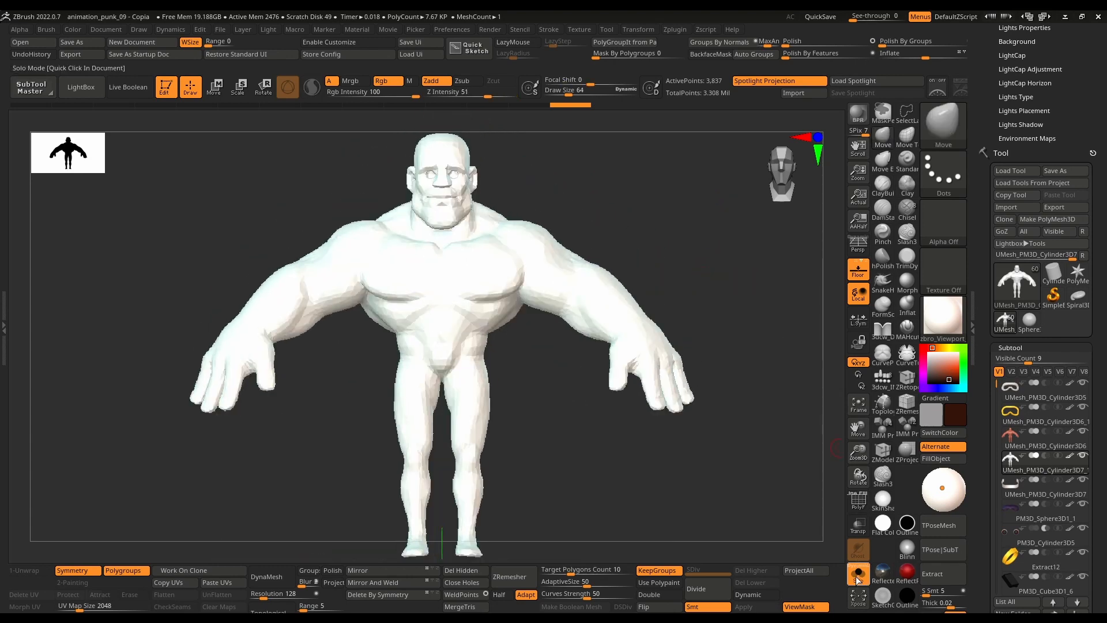
pyautogui.click(858, 572)
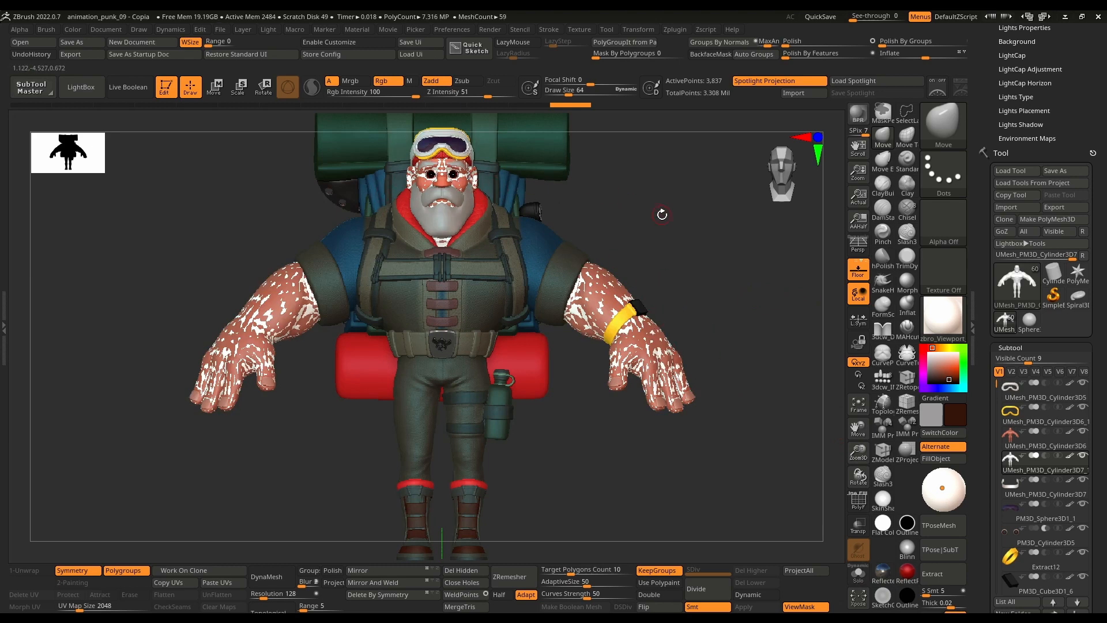
pyautogui.moveTo(615, 215); pyautogui.dragTo(637, 215)
# Step: Switch to the calculator and enter 190
pyautogui.hotkey('alt', 'Tab')
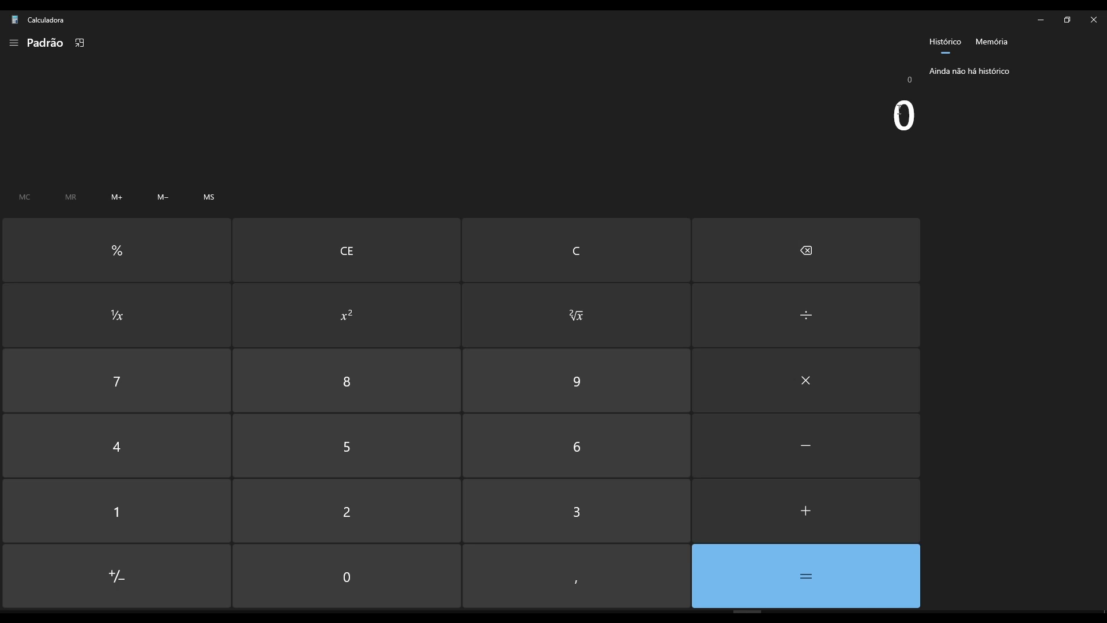
pyautogui.moveTo(900, 110); pyautogui.dragTo(924, 116)
pyautogui.write('190')
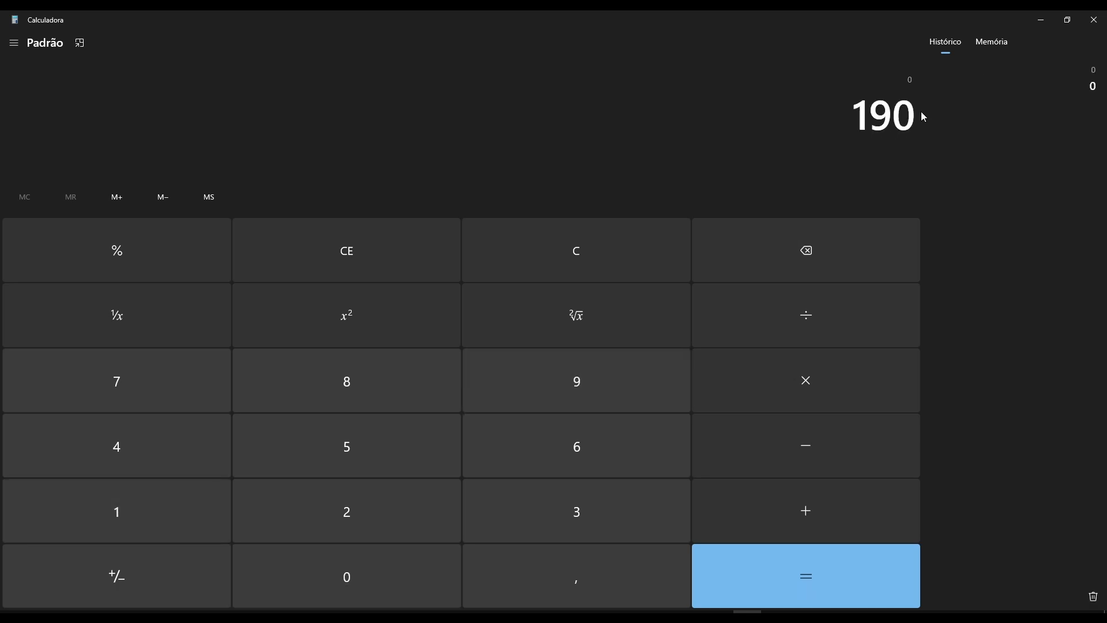
# Step: Return to ZBrush and look up the body subtool's Y size and its export scale and offset settings
pyautogui.hotkey('alt', 'Tab')
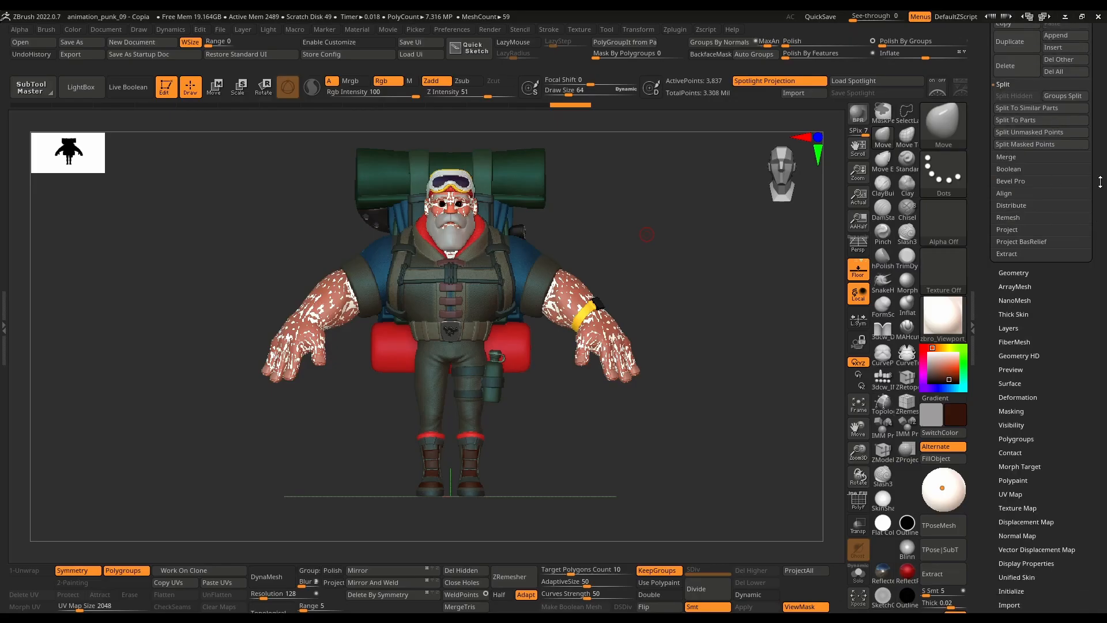
pyautogui.click(1011, 274)
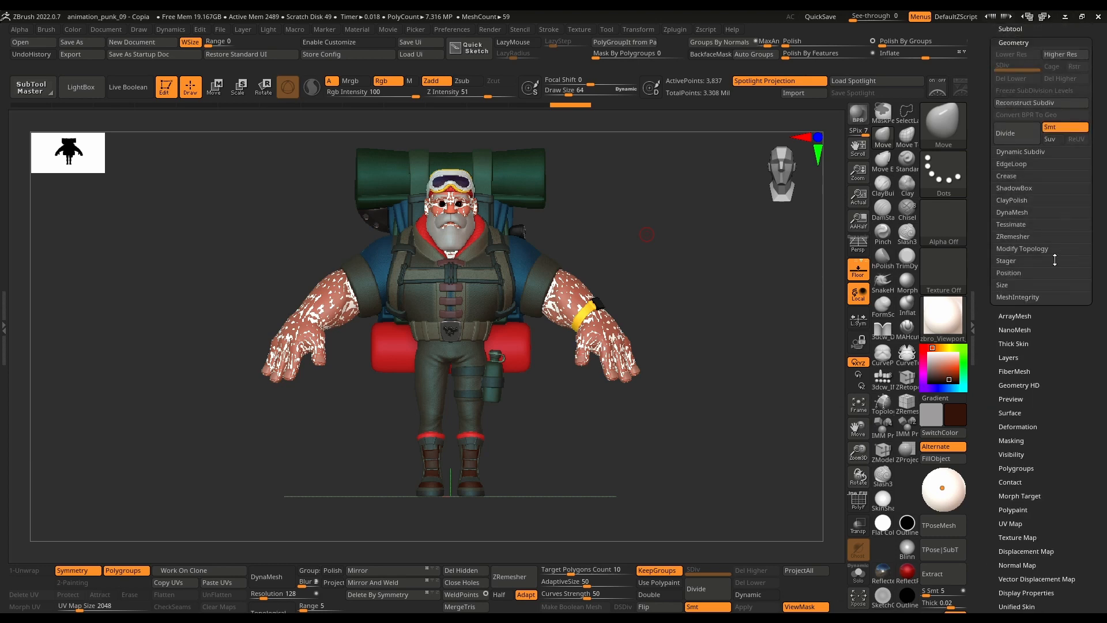
pyautogui.click(1003, 285)
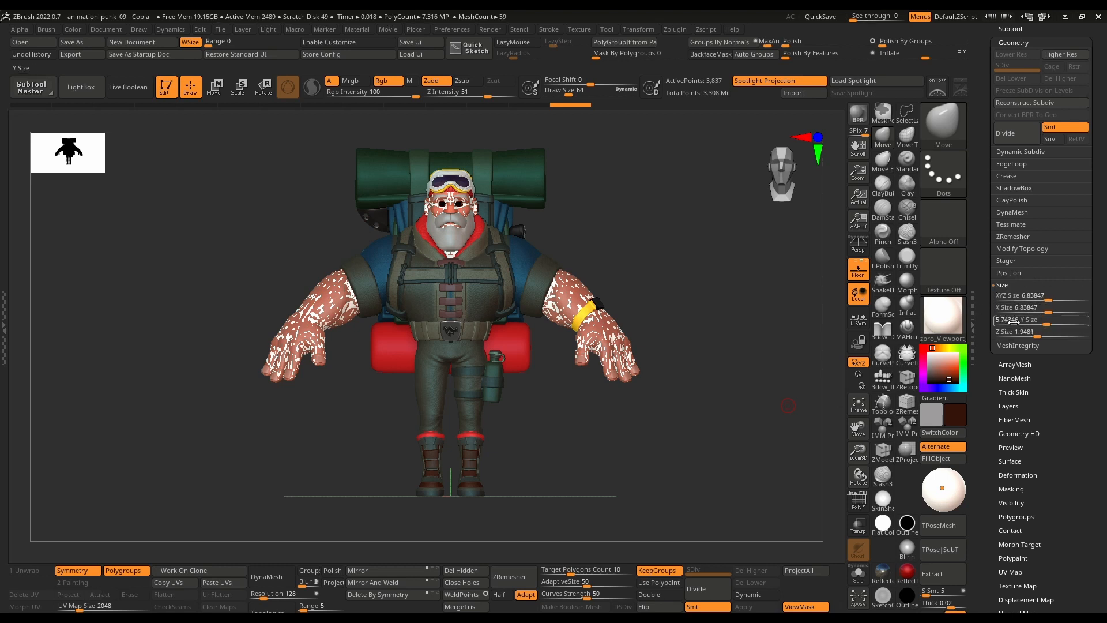
pyautogui.click(1026, 296)
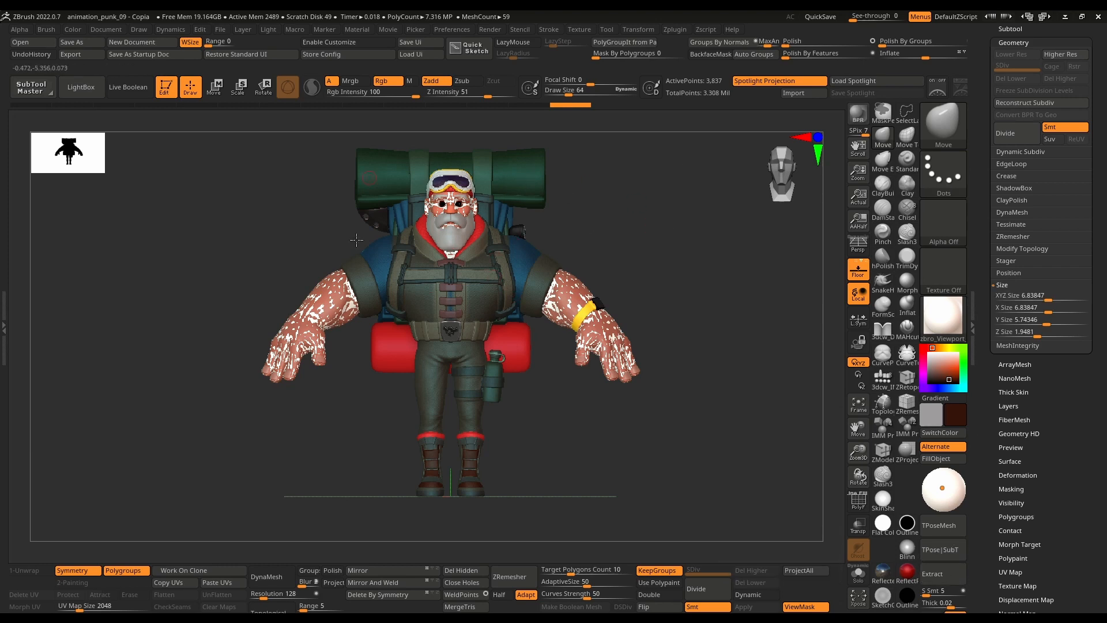
pyautogui.moveTo(1064, 536); pyautogui.dragTo(1063, 445)
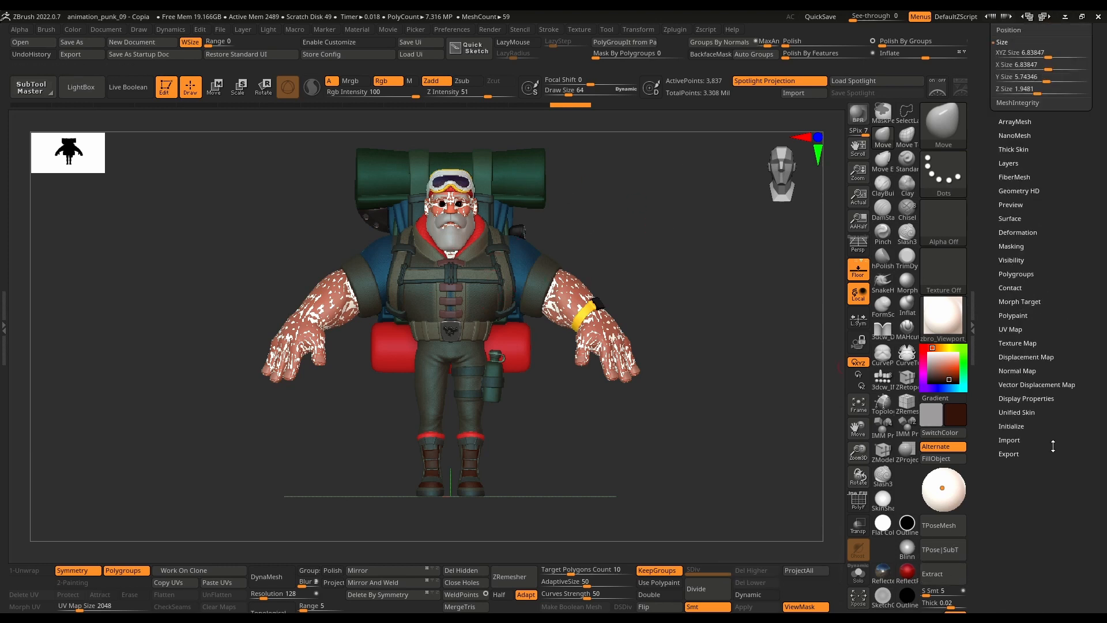
pyautogui.click(1009, 454)
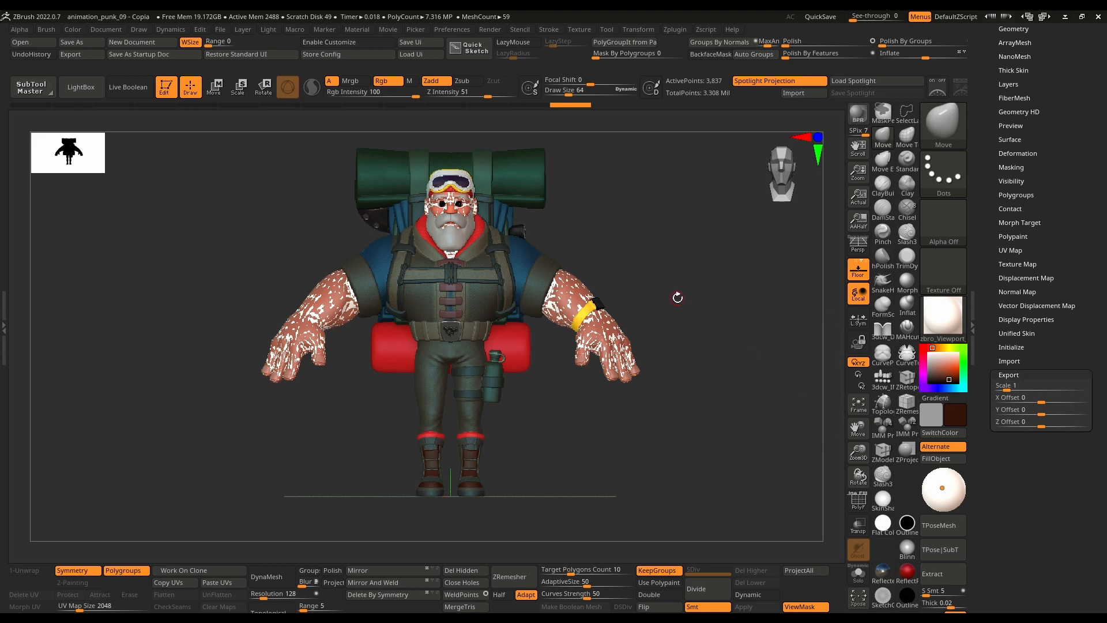
# Step: Switch to the calculator and divide 190 by 6,838
pyautogui.press('super')
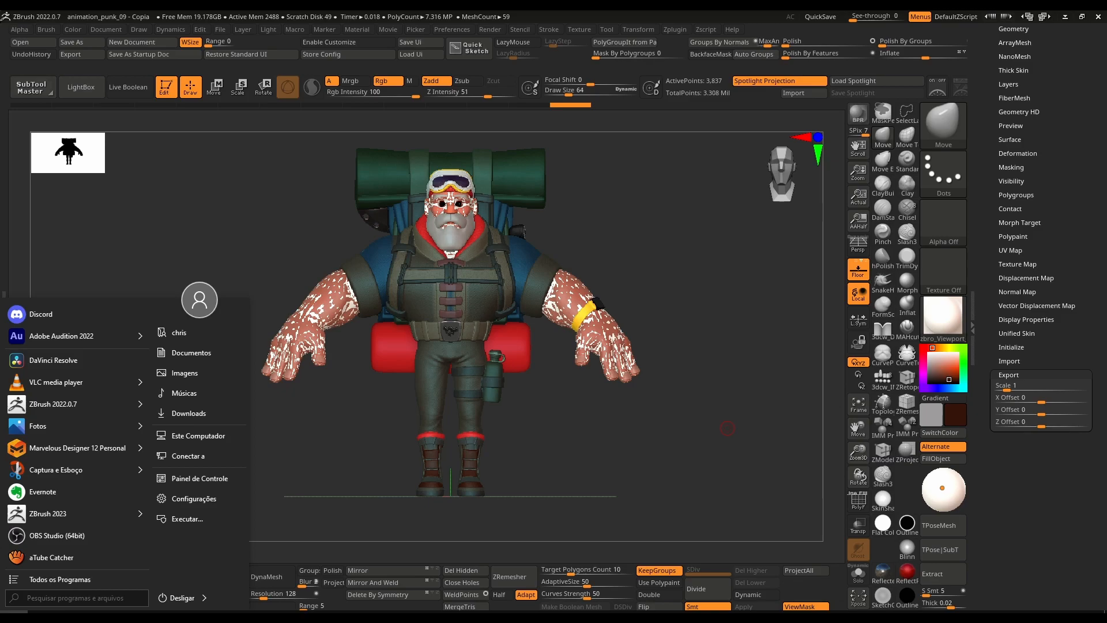
pyautogui.click(747, 612)
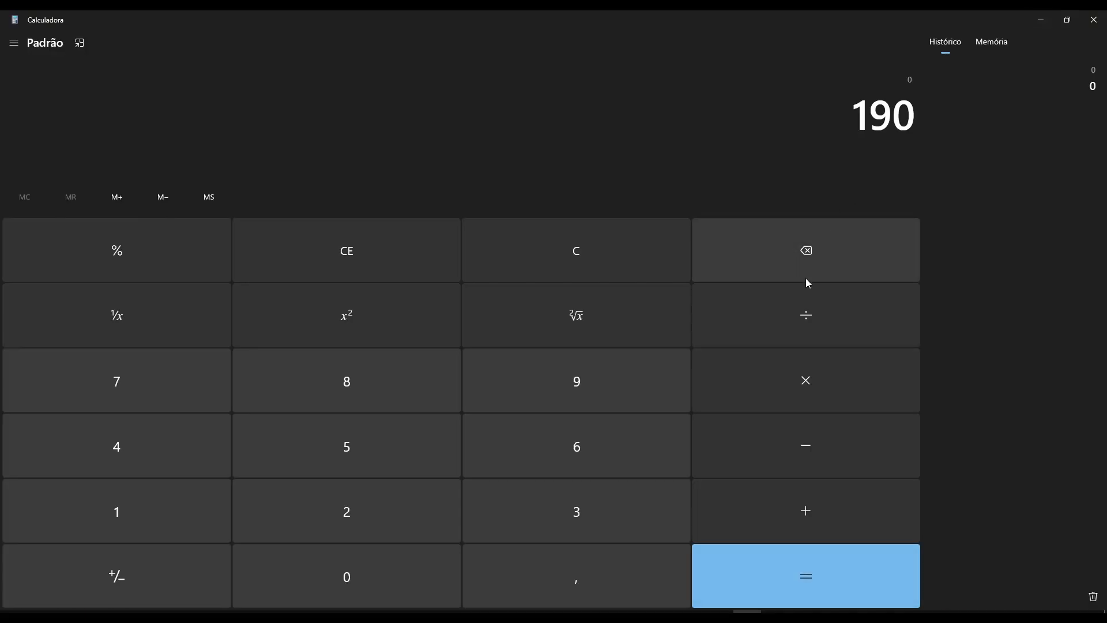
pyautogui.click(807, 326)
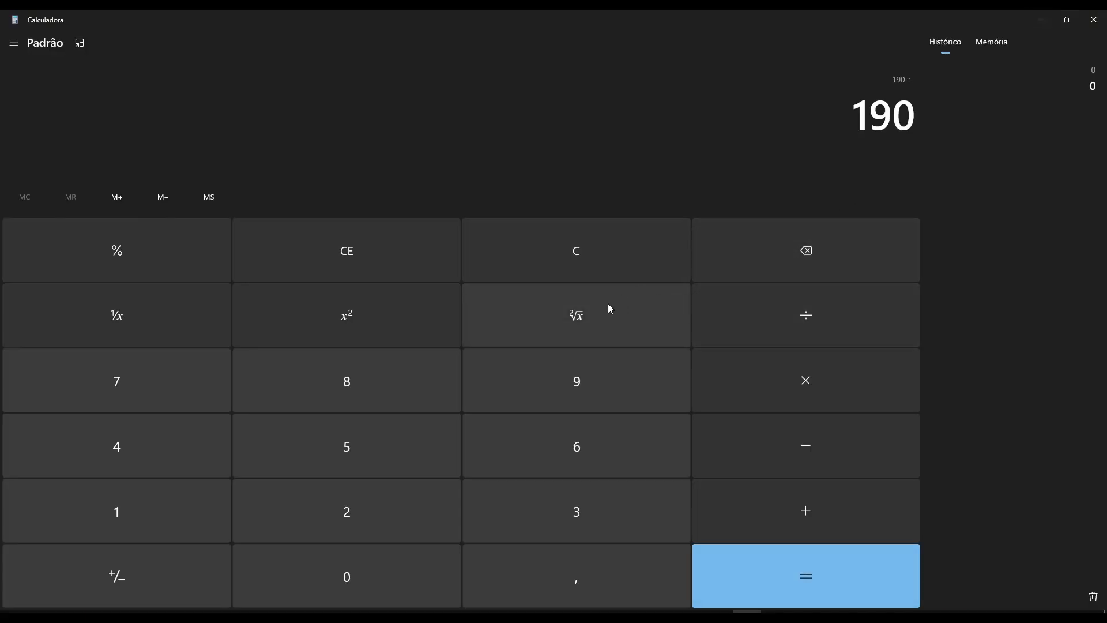
pyautogui.click(591, 449)
pyautogui.click(579, 579)
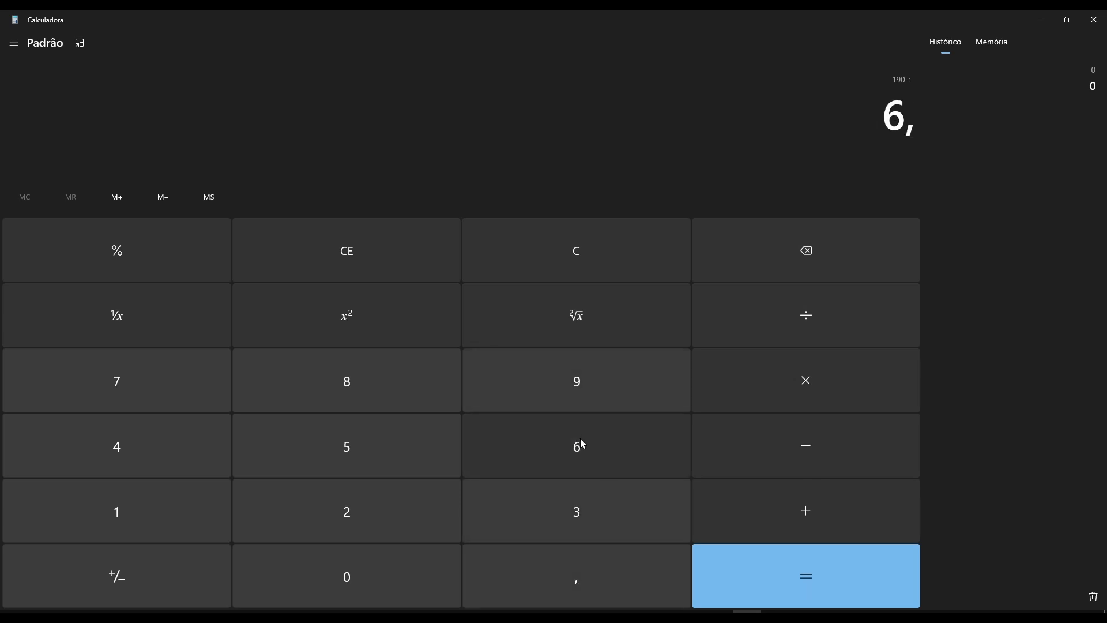
pyautogui.click(348, 381)
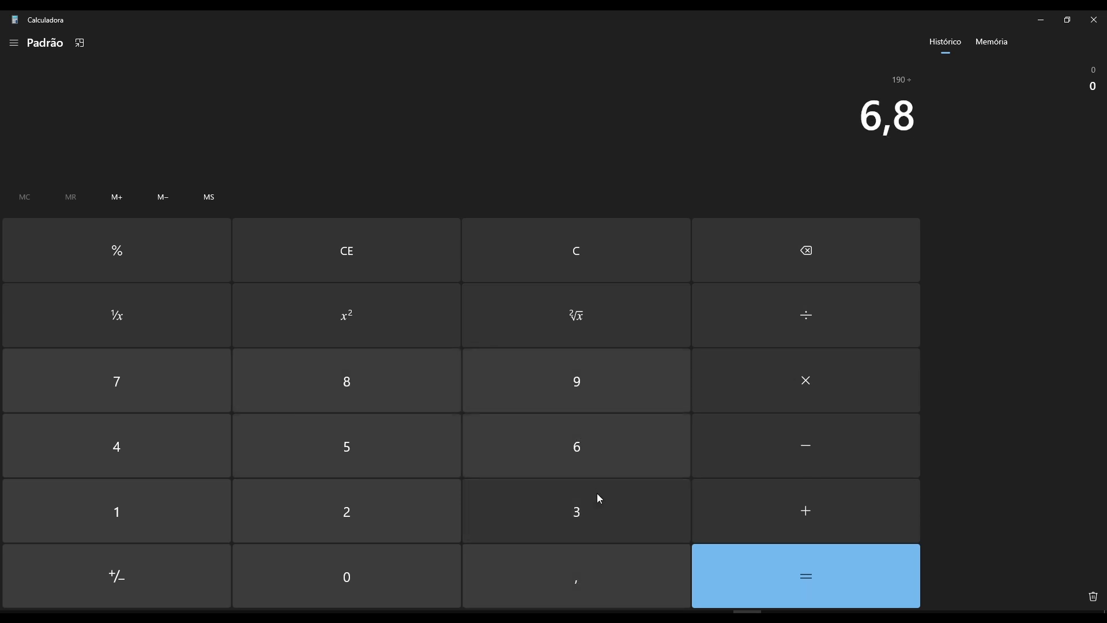
pyautogui.click(612, 524)
pyautogui.click(367, 383)
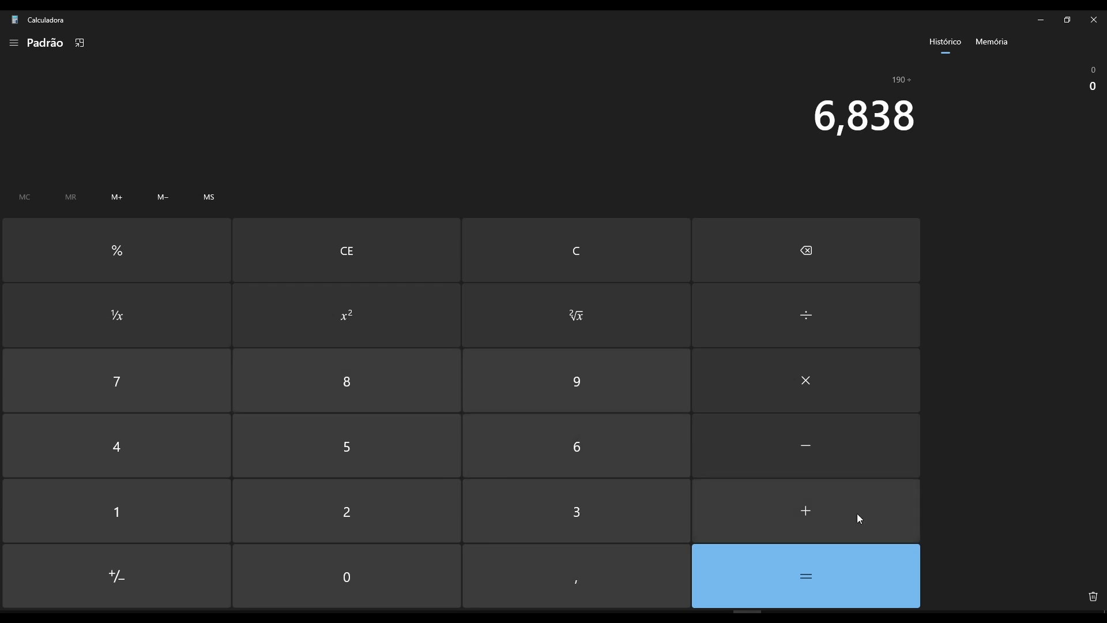
pyautogui.click(806, 582)
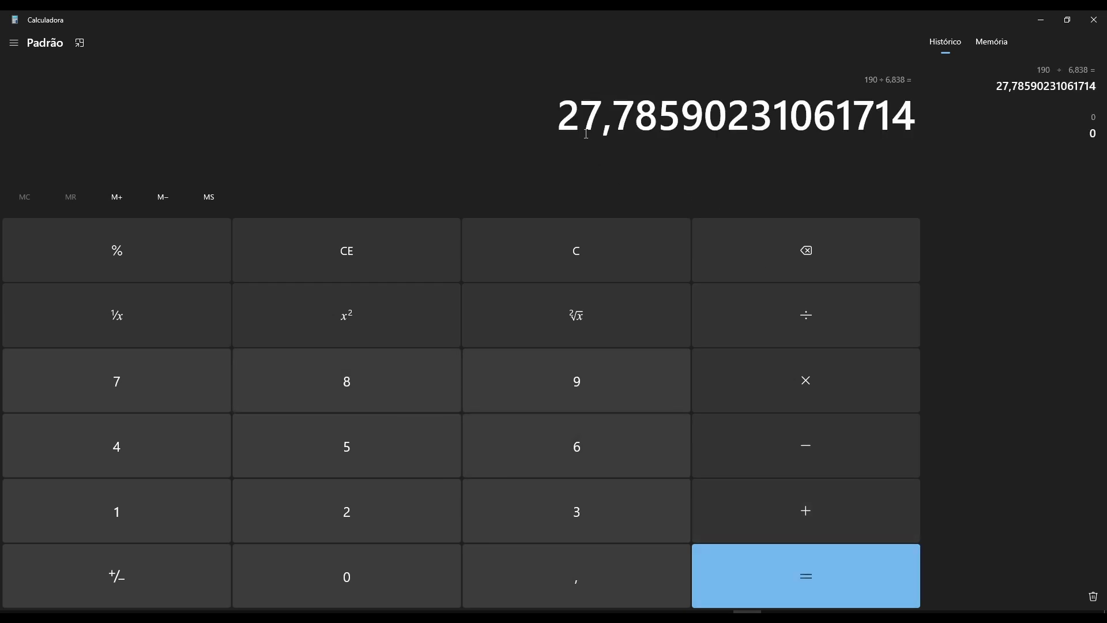
# Step: Copy the portion 27,785 of the division result and minimise the calculator
pyautogui.moveTo(562, 115); pyautogui.dragTo(677, 117)
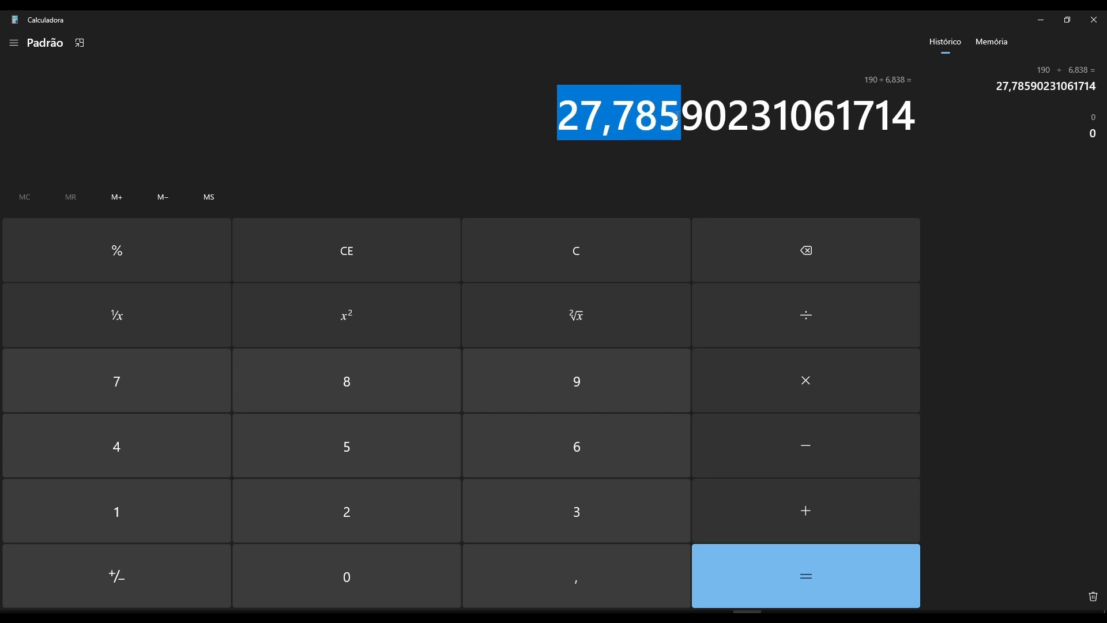
pyautogui.rightClick(645, 114)
pyautogui.click(657, 76)
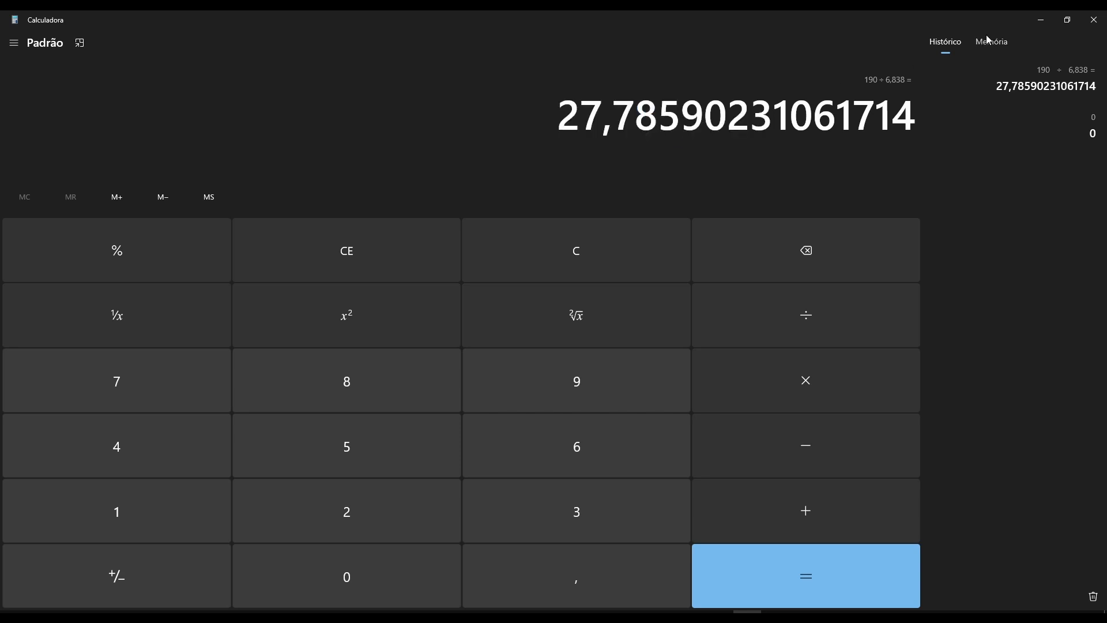
pyautogui.click(1047, 25)
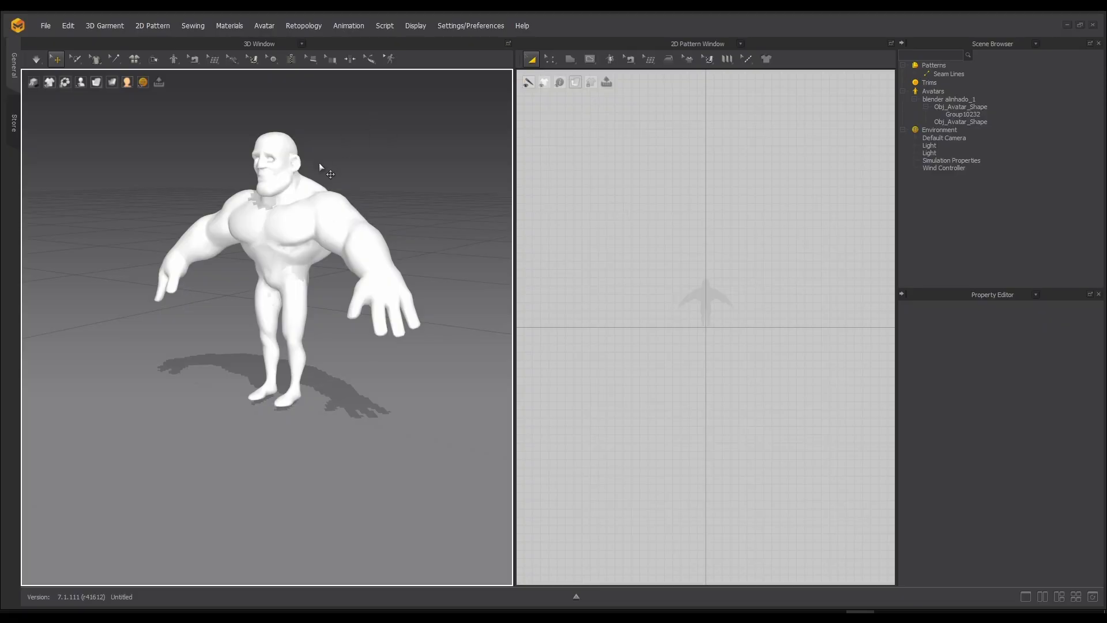
# Step: Draw a square pattern about 390 mm per side over the avatar silhouette in the 2D Pattern Window
pyautogui.scroll(-2, 321, 186)
pyautogui.scroll(8, 320, 185)
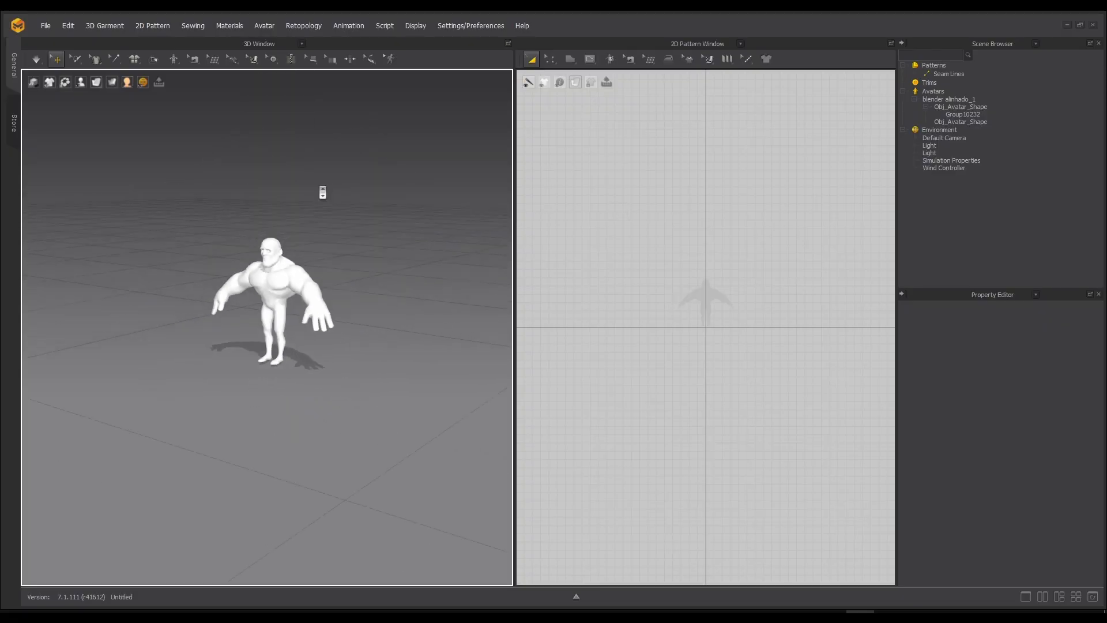
pyautogui.click(570, 59)
pyautogui.click(569, 98)
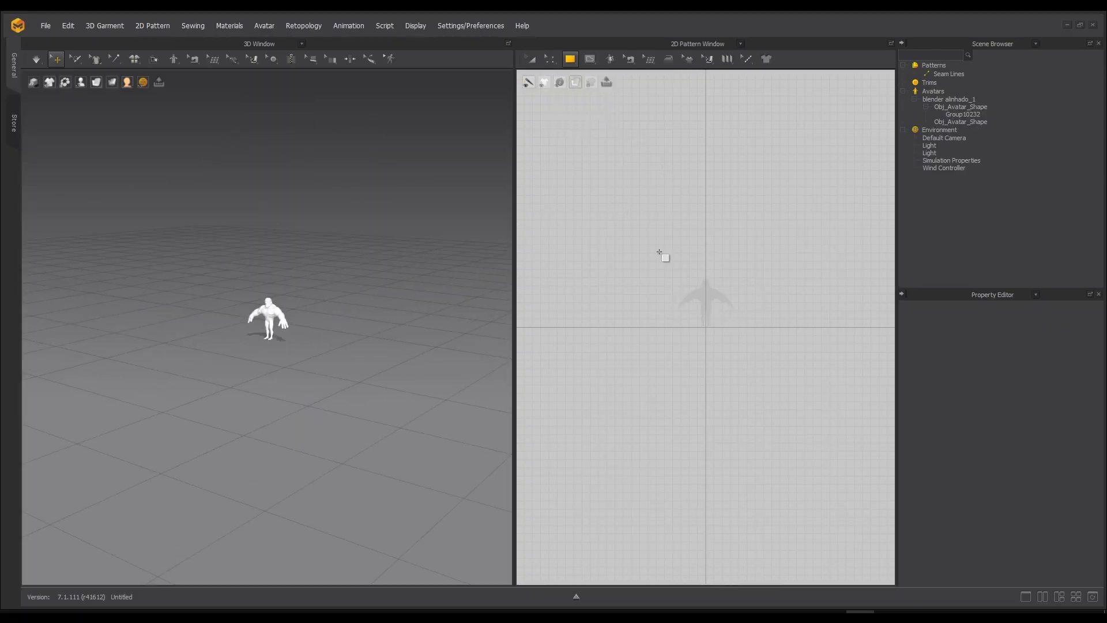
pyautogui.moveTo(664, 250); pyautogui.dragTo(746, 330)
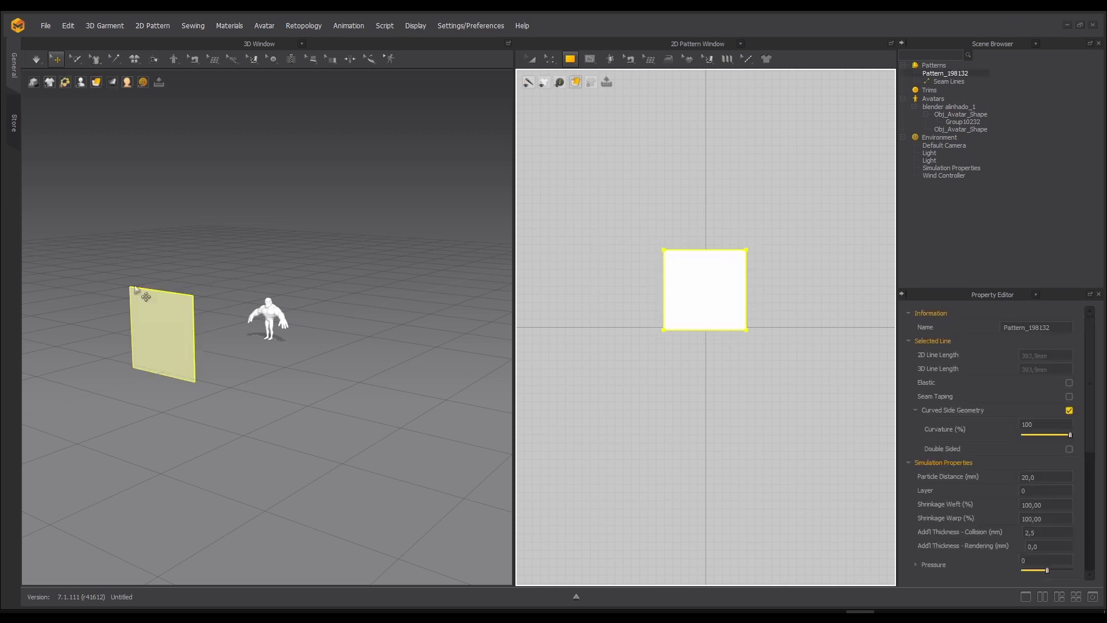
# Step: Move and rotate the square pattern in the 3D Window to place it over the small avatar
pyautogui.click(163, 315)
pyautogui.moveTo(189, 305); pyautogui.dragTo(305, 324)
pyautogui.scroll(4, 305, 324)
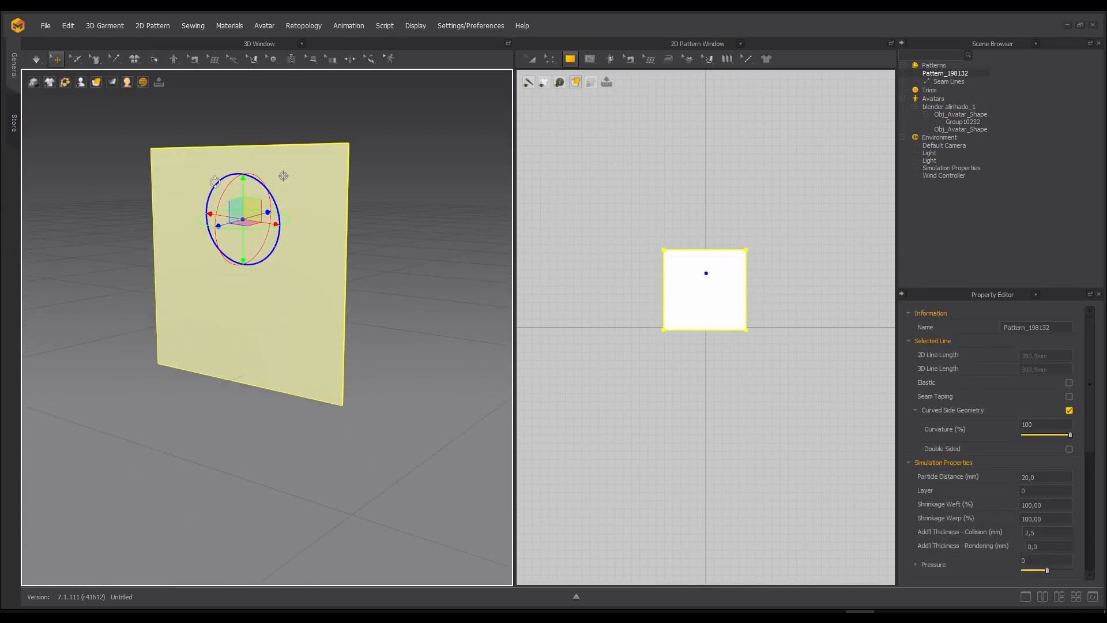
pyautogui.moveTo(222, 190); pyautogui.dragTo(257, 173)
pyautogui.moveTo(257, 173); pyautogui.dragTo(319, 178, button='right')
pyautogui.moveTo(267, 217); pyautogui.dragTo(363, 216)
# Step: Run the simulation to drape the square pattern over the avatar, and stop it
pyautogui.click(35, 59)
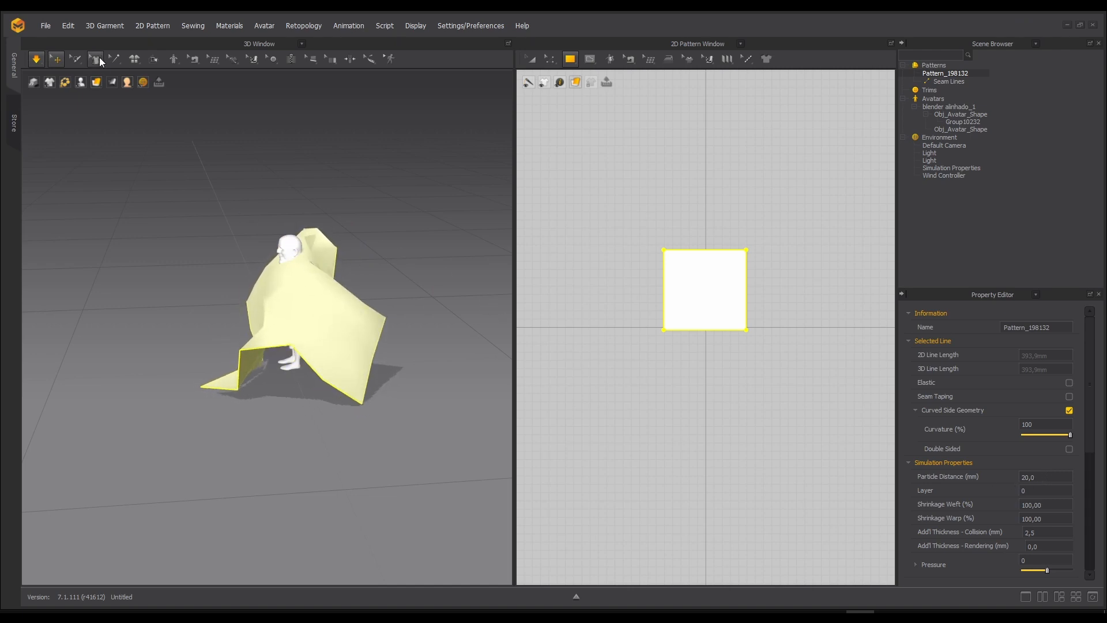
pyautogui.moveTo(97, 84)
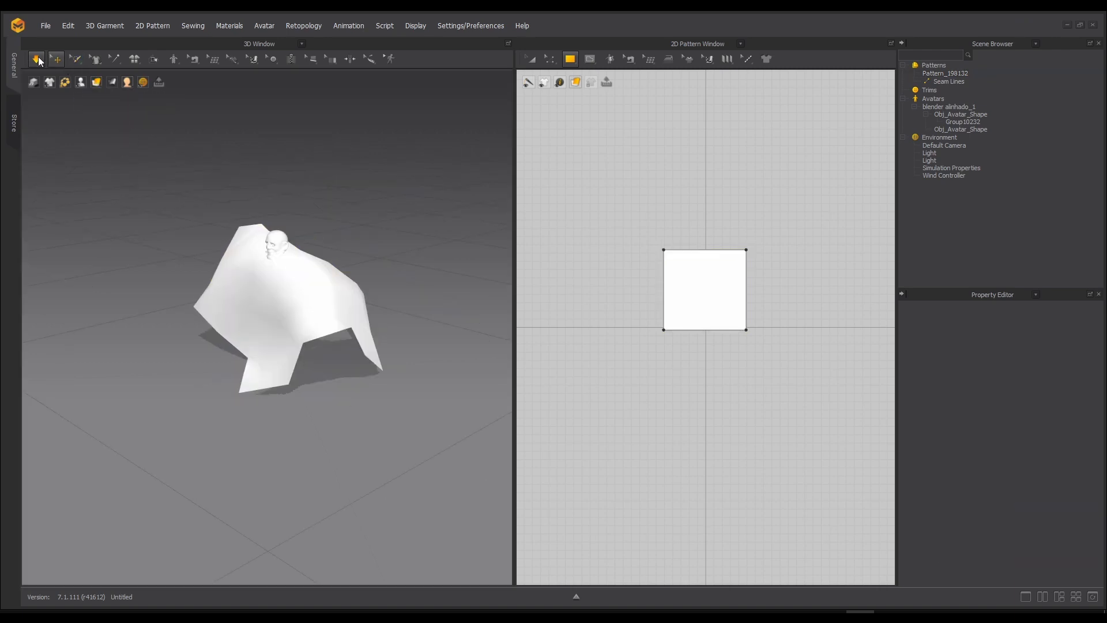
pyautogui.press('space')
# Step: Set the draped pattern's surface display to Mesh and inspect its polygon density around the avatar
pyautogui.moveTo(94, 87)
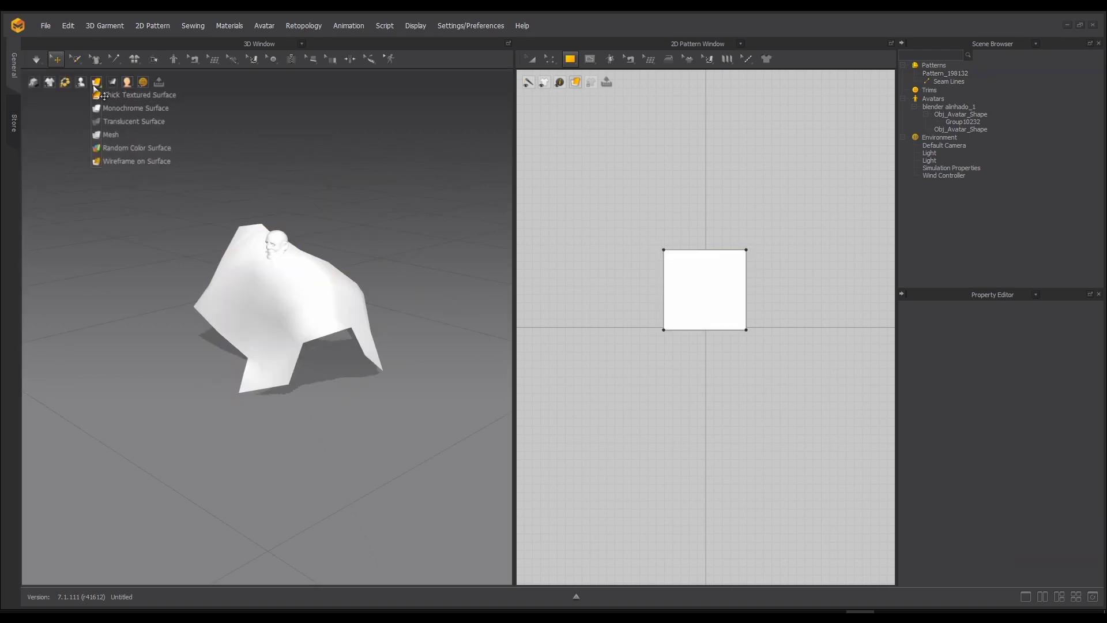
pyautogui.click(99, 136)
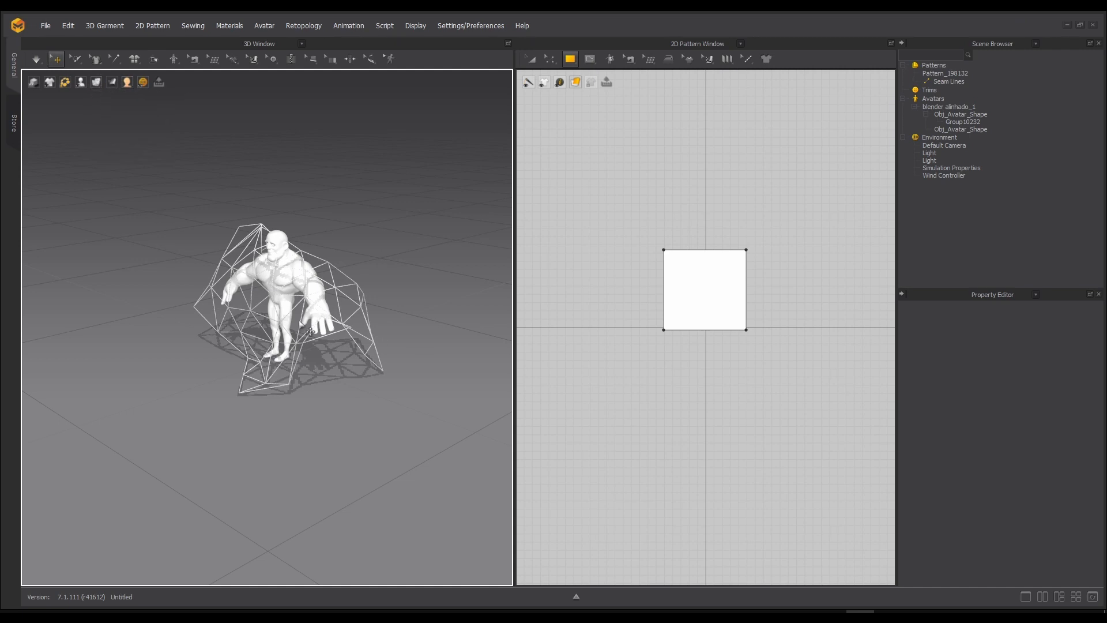
pyautogui.scroll(4, 339, 225)
pyautogui.moveTo(338, 224); pyautogui.dragTo(413, 174, button='right')
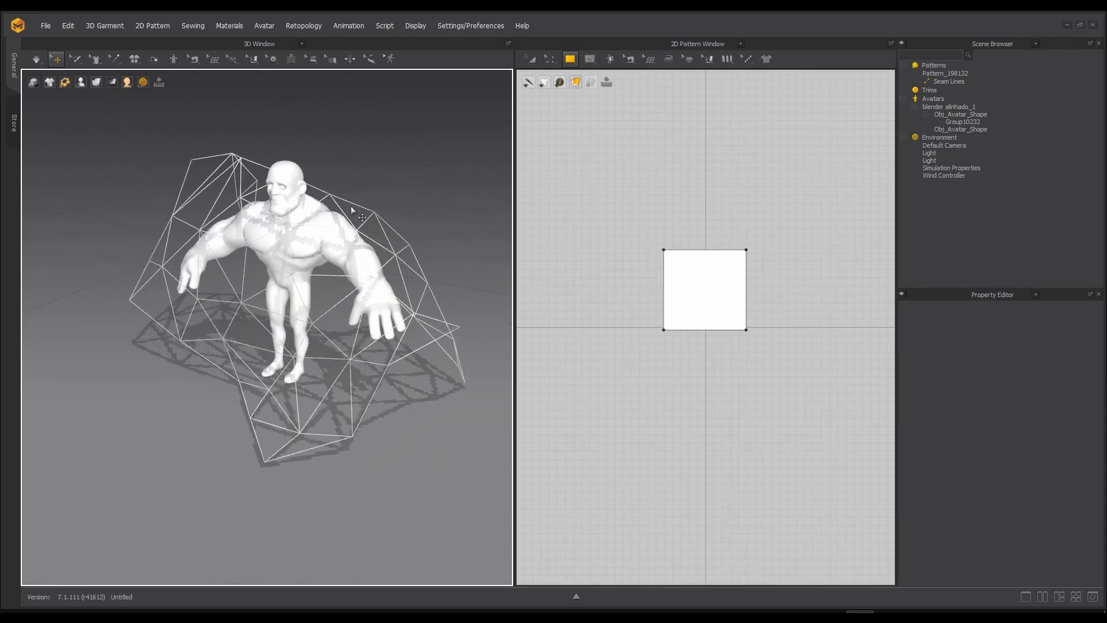
pyautogui.click(55, 26)
pyautogui.moveTo(47, 27)
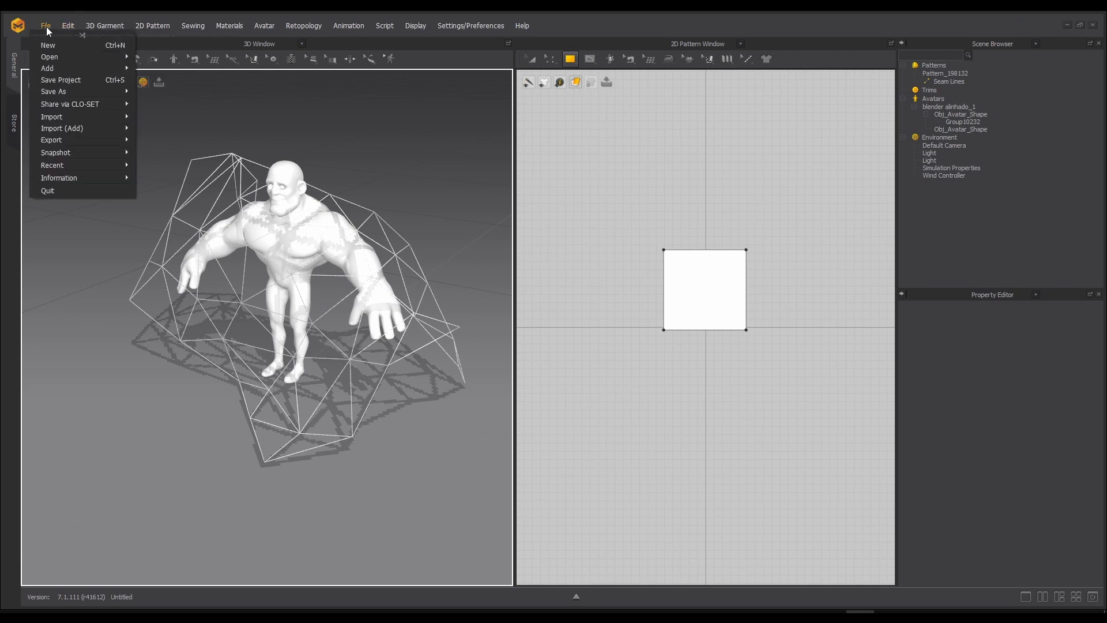
pyautogui.moveTo(109, 120)
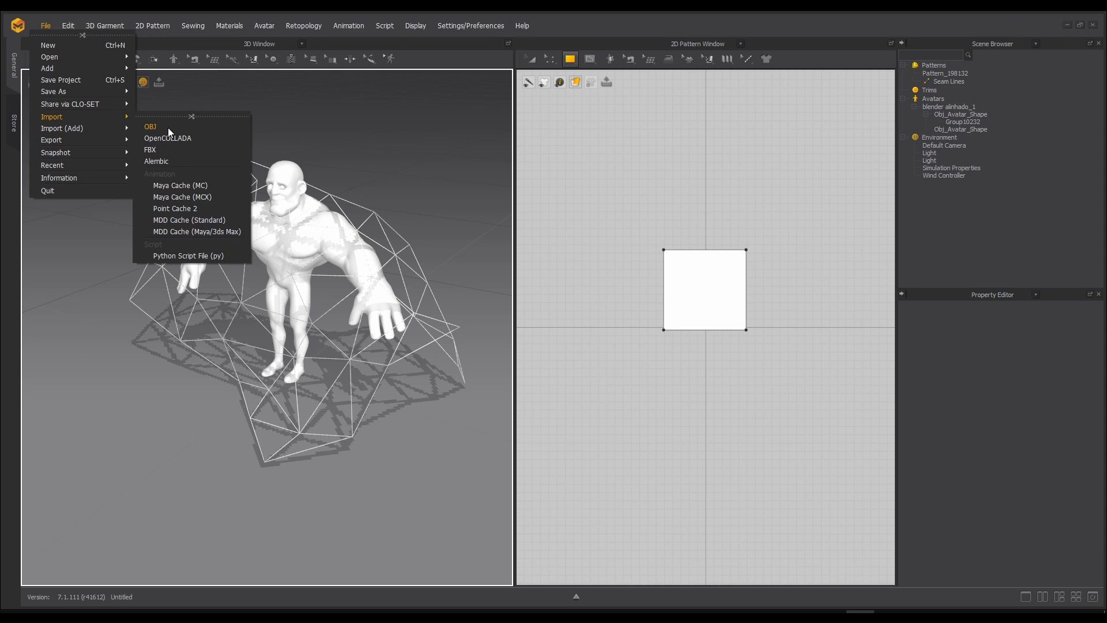
pyautogui.click(151, 126)
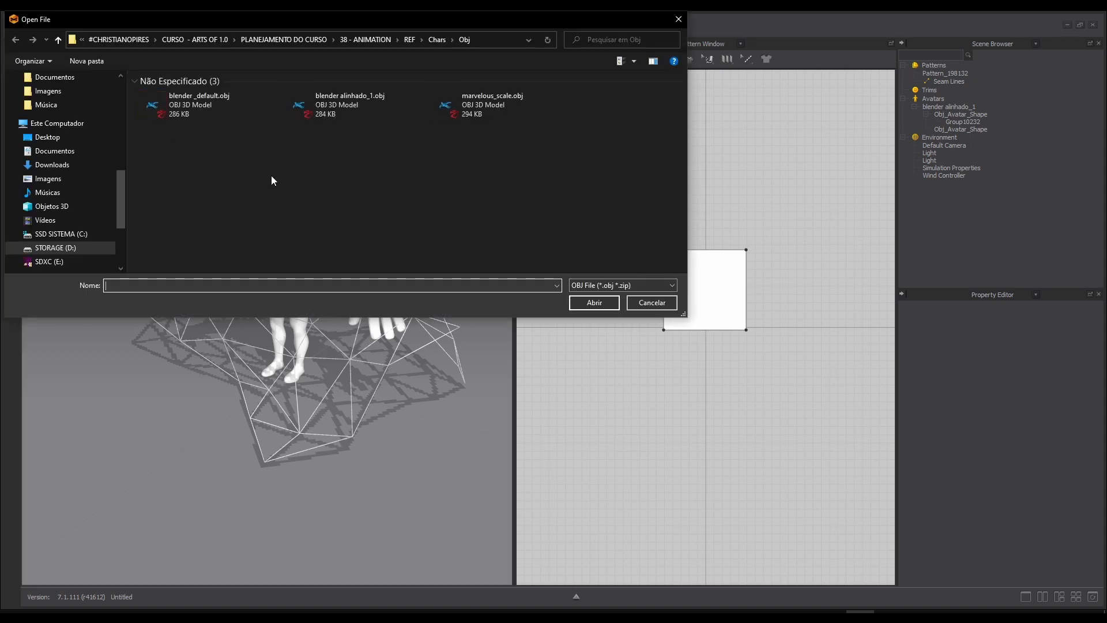
pyautogui.click(657, 303)
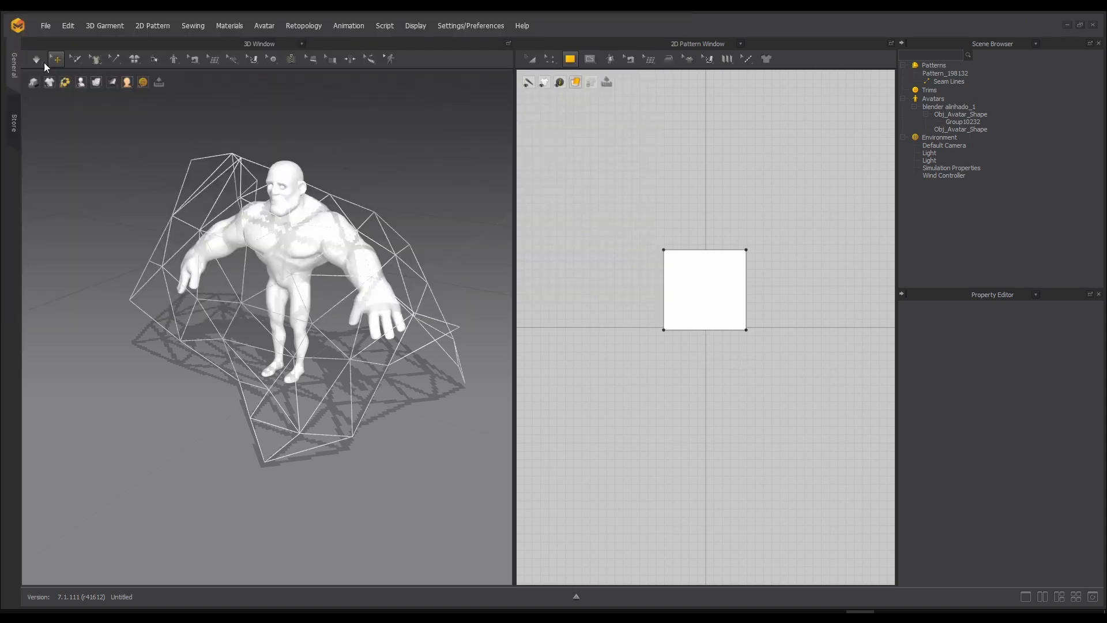
# Step: Import marvelous_scale.obj as an added avatar at cm (DAZ Studio) scale, 100%, and compare its size with the tiny avatar at its feet
pyautogui.click(46, 26)
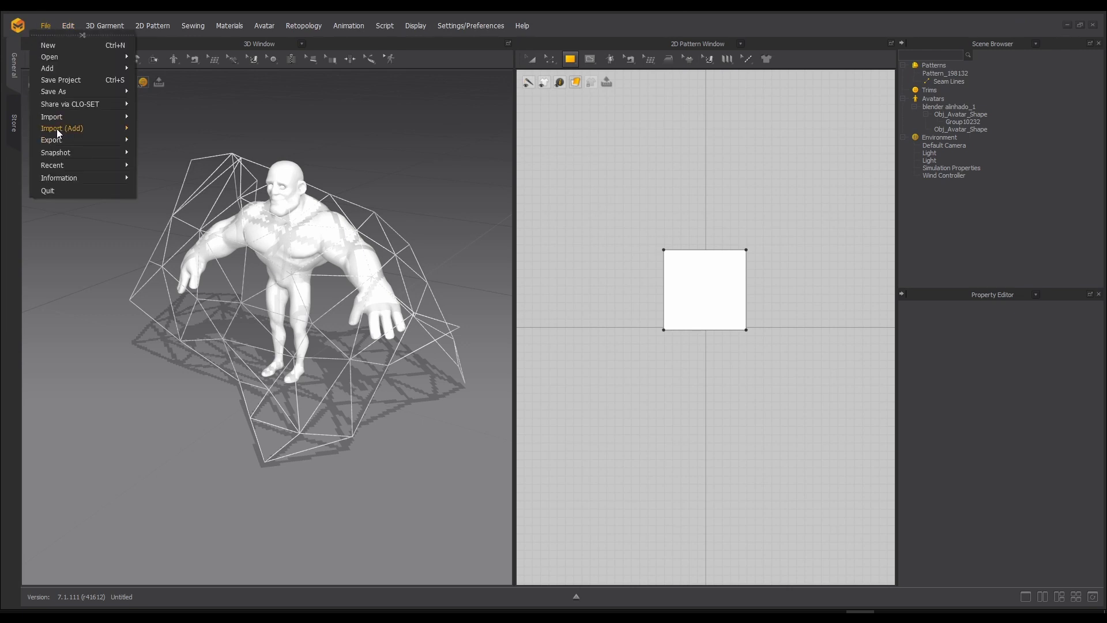
pyautogui.moveTo(89, 124)
pyautogui.click(166, 141)
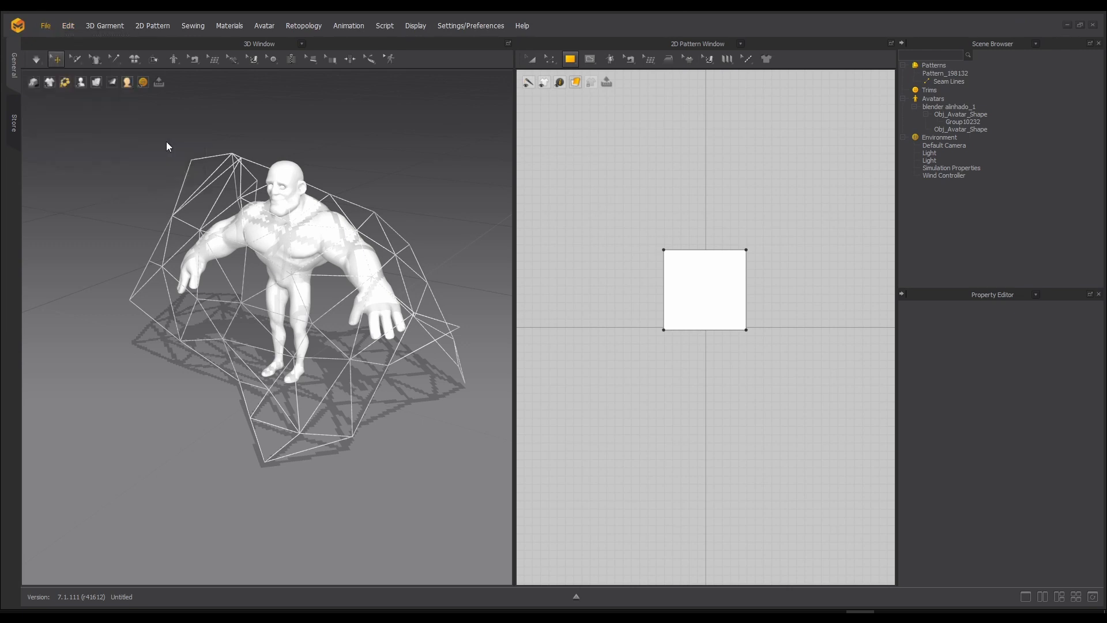
pyautogui.click(490, 108)
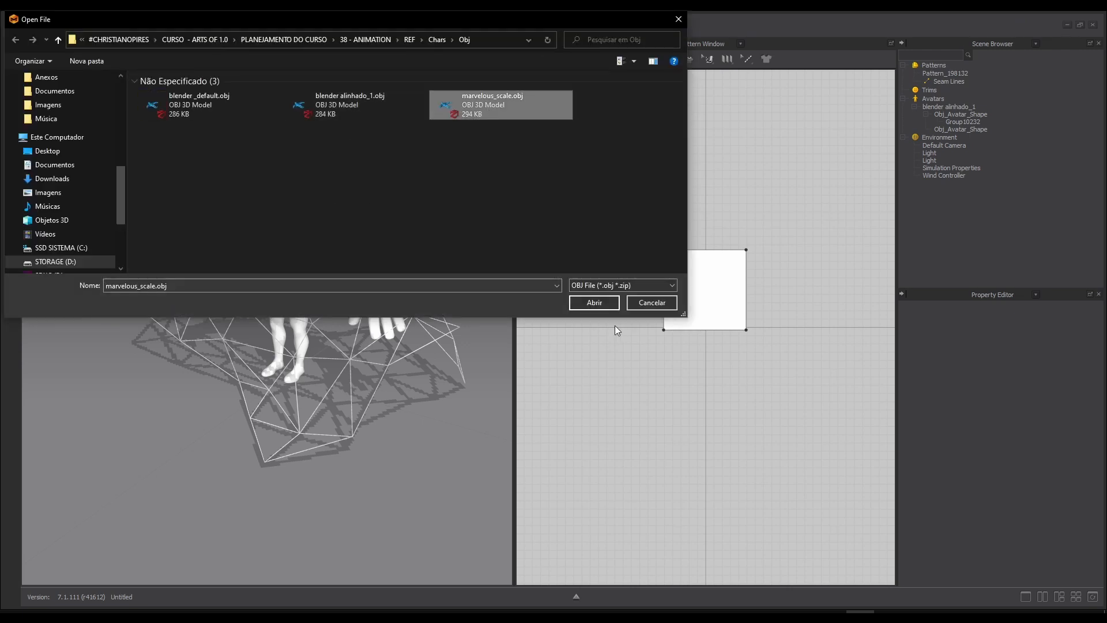
pyautogui.click(596, 302)
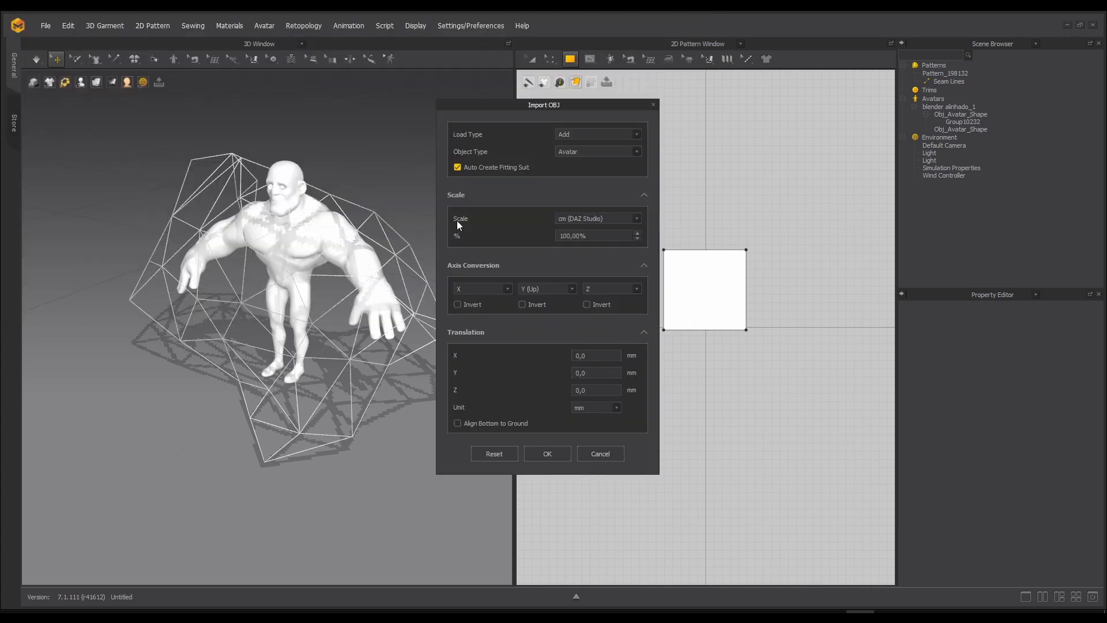
pyautogui.click(548, 454)
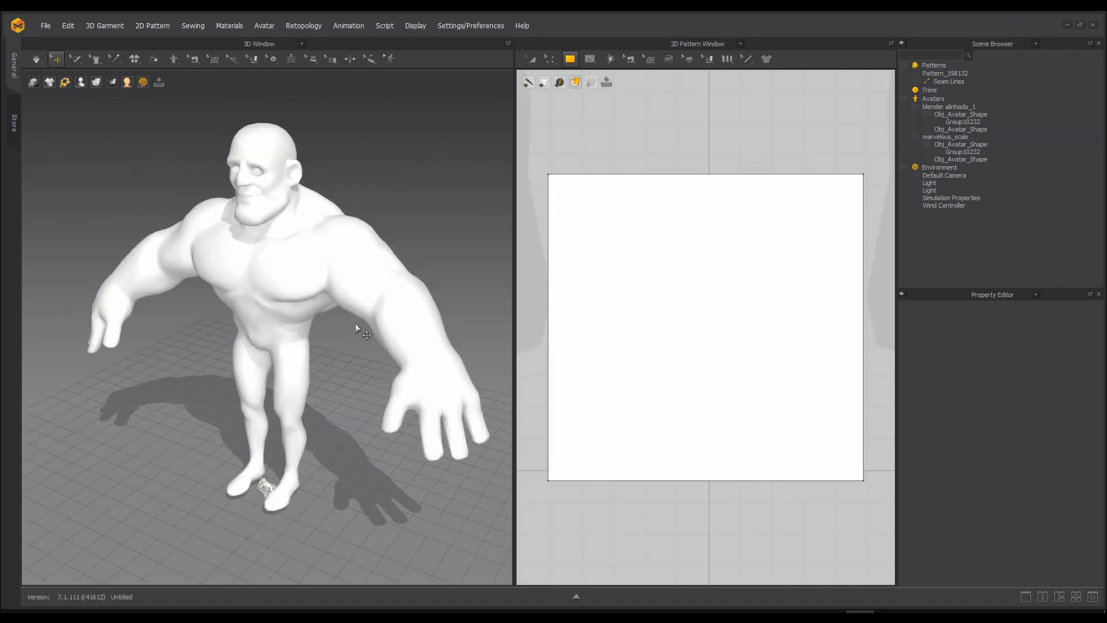
pyautogui.scroll(10, 344, 490)
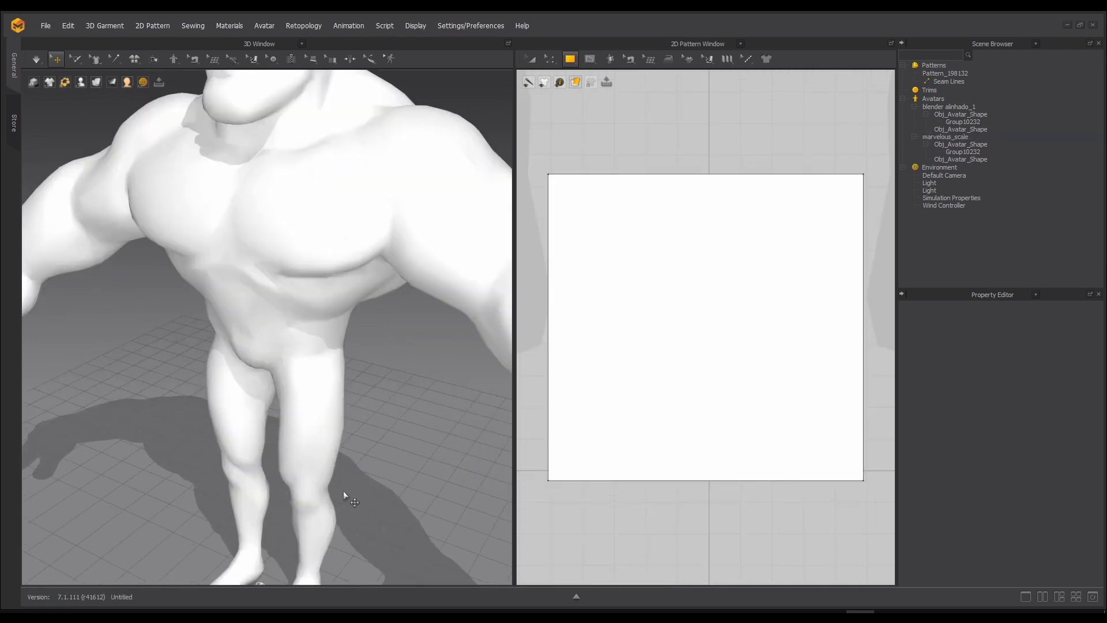
pyautogui.scroll(8, 287, 435)
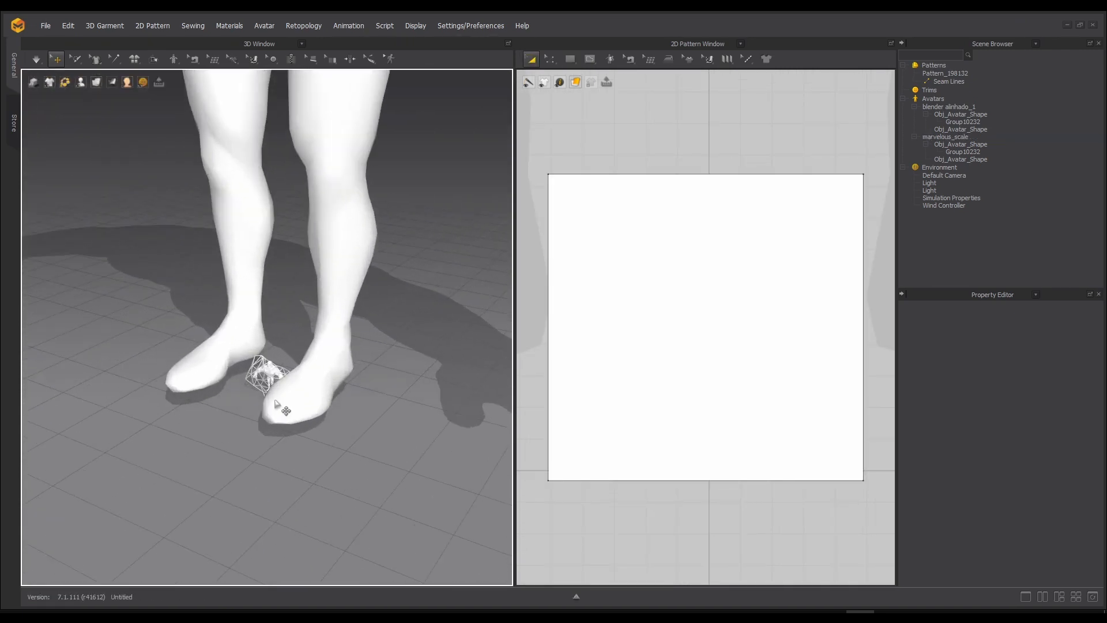
pyautogui.scroll(-12, 287, 434)
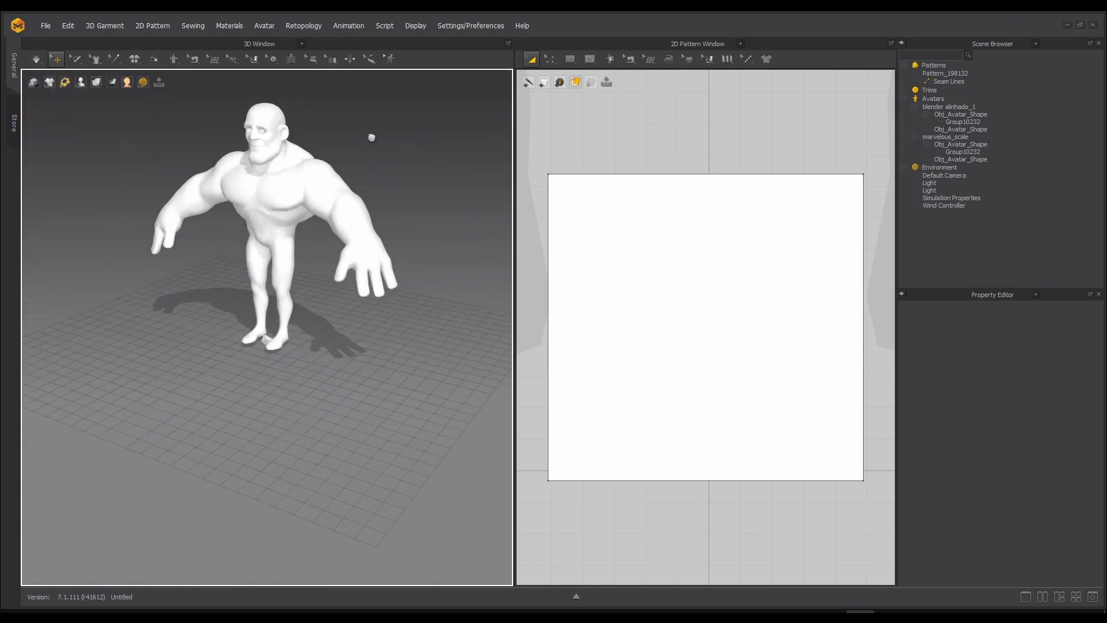
pyautogui.moveTo(371, 136); pyautogui.dragTo(353, 192, button='middle')
# Step: Select the square pattern in the 2D Pattern Window and enlarge it to about 10,400 mm per side
pyautogui.click(662, 272)
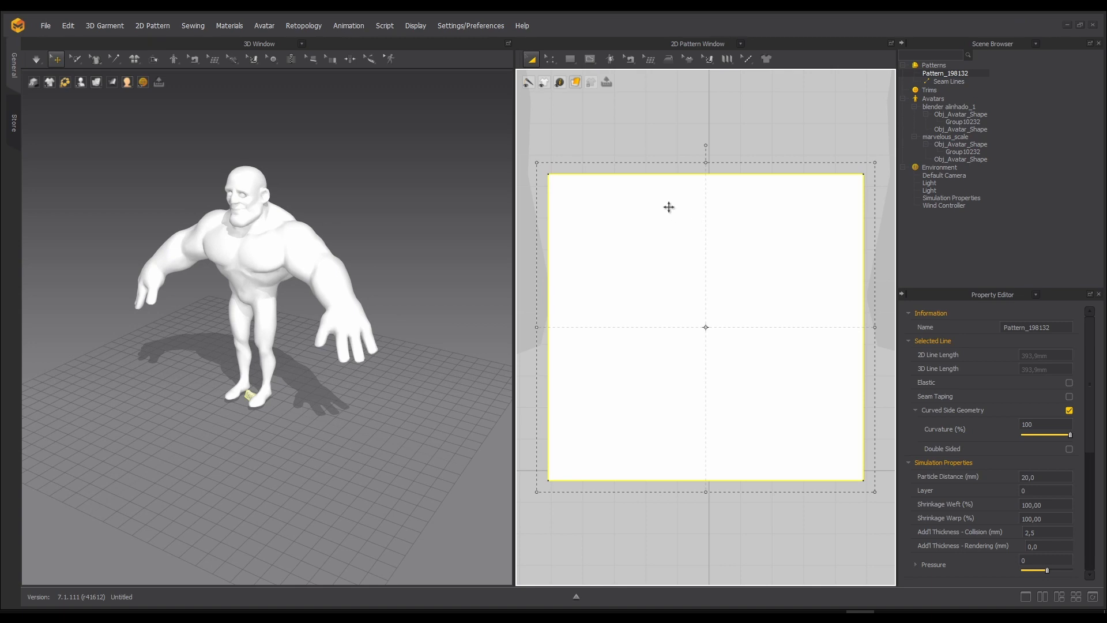
pyautogui.scroll(2, 669, 207)
pyautogui.scroll(-10, 671, 230)
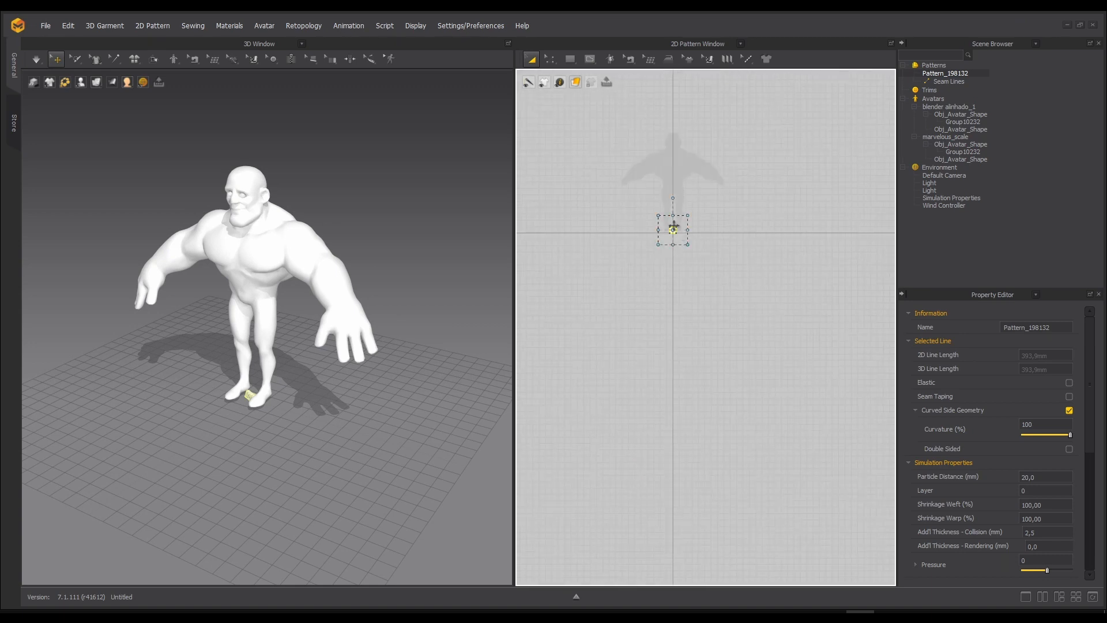
pyautogui.moveTo(656, 218); pyautogui.dragTo(514, 69)
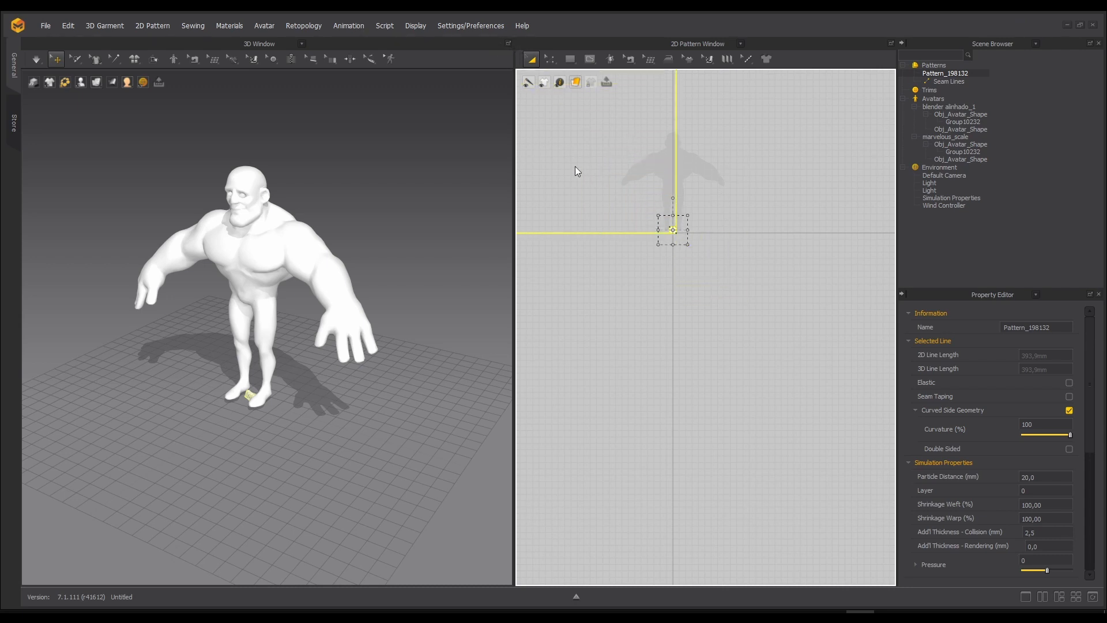
pyautogui.moveTo(576, 171); pyautogui.dragTo(576, 171)
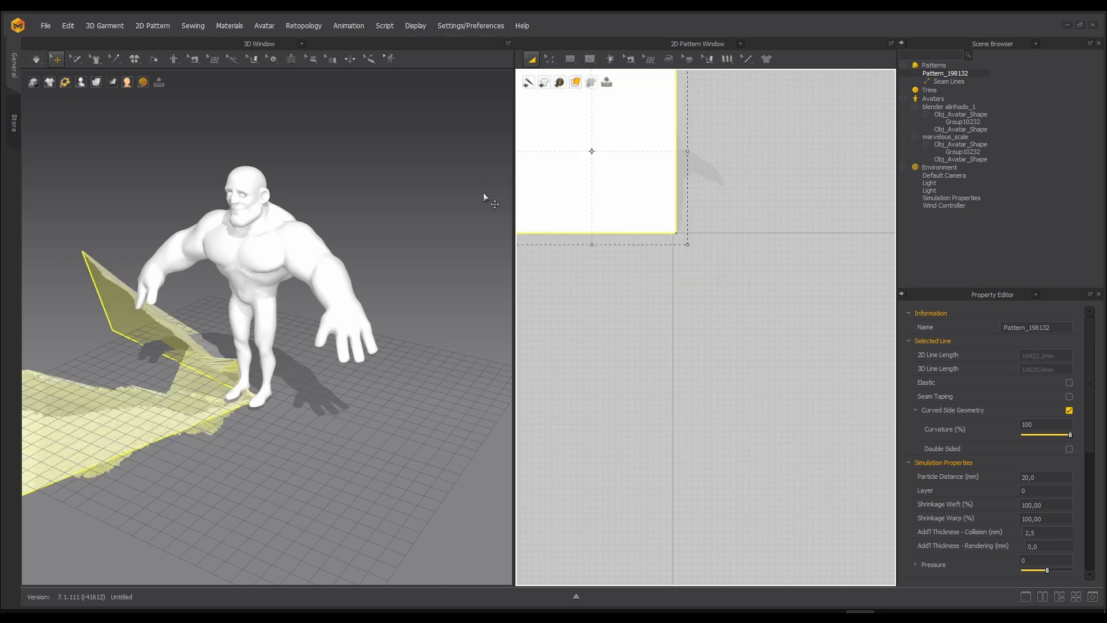
# Step: Reset the enlarged square pattern's 3D arrangement and raise it above the large avatar's head
pyautogui.rightClick(194, 366)
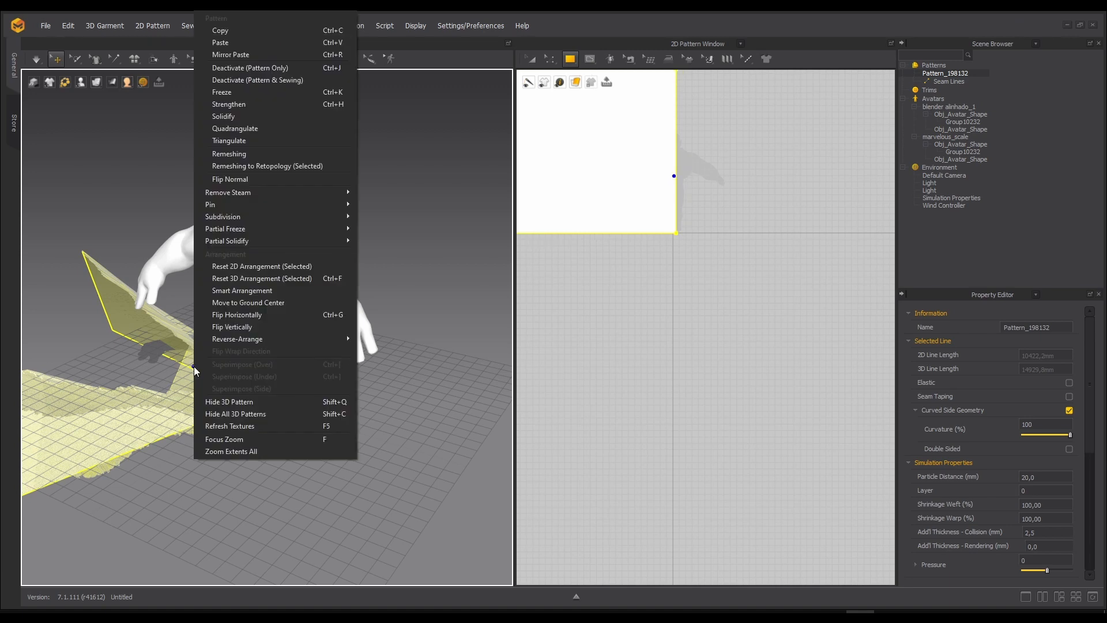
pyautogui.click(266, 280)
pyautogui.scroll(-6, 695, 216)
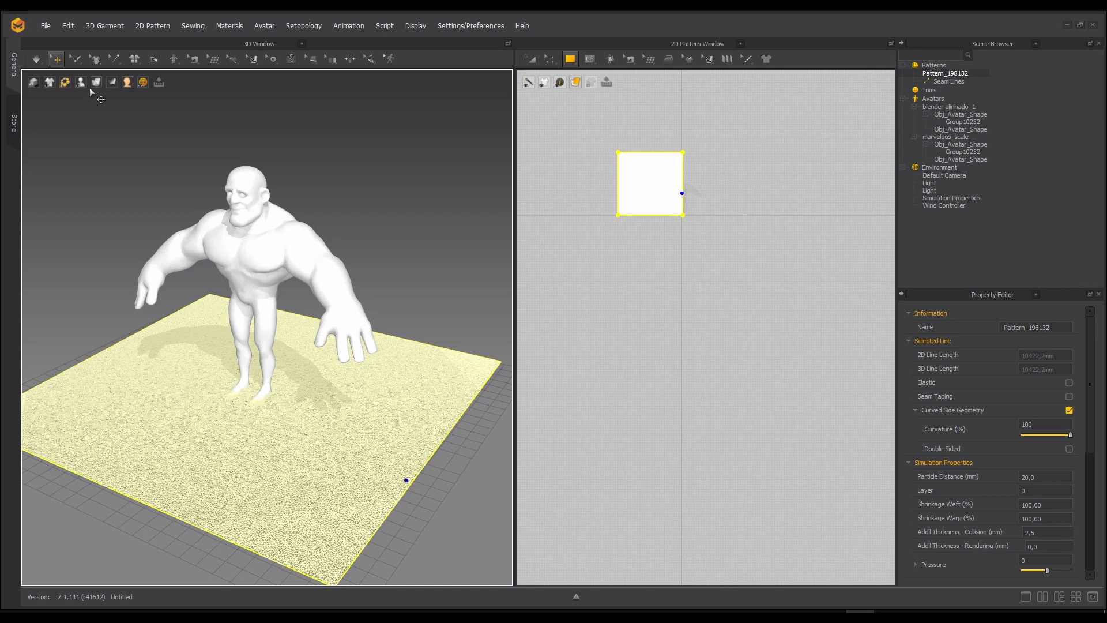
pyautogui.click(211, 406)
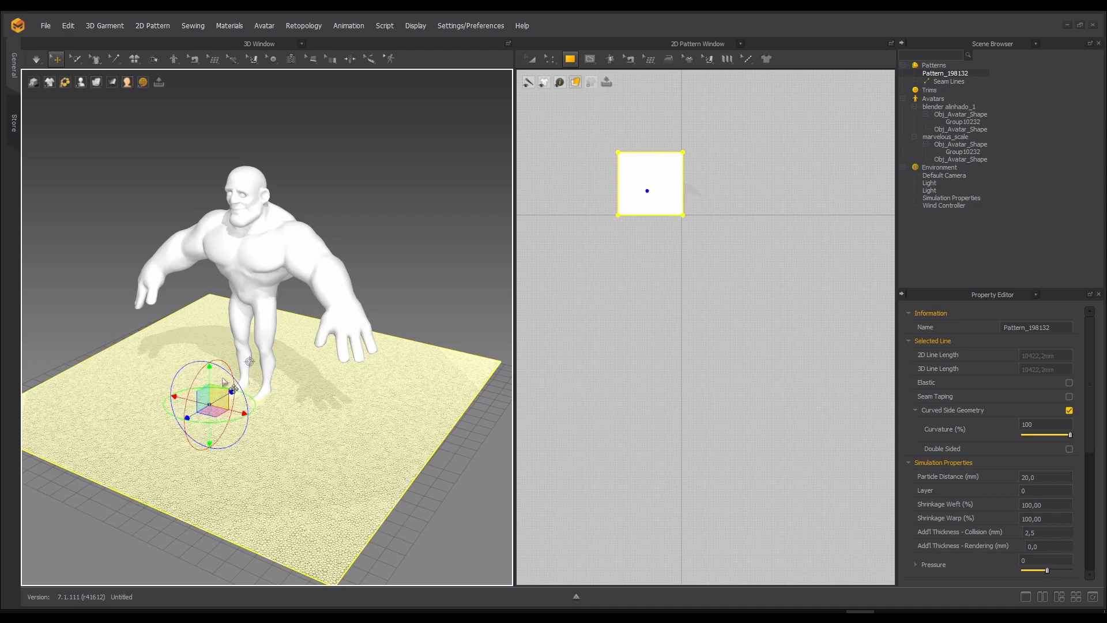
pyautogui.moveTo(211, 378); pyautogui.dragTo(245, 95)
# Step: Run the simulation to drape the enlarged pattern over the large avatar, and stop it
pyautogui.click(35, 59)
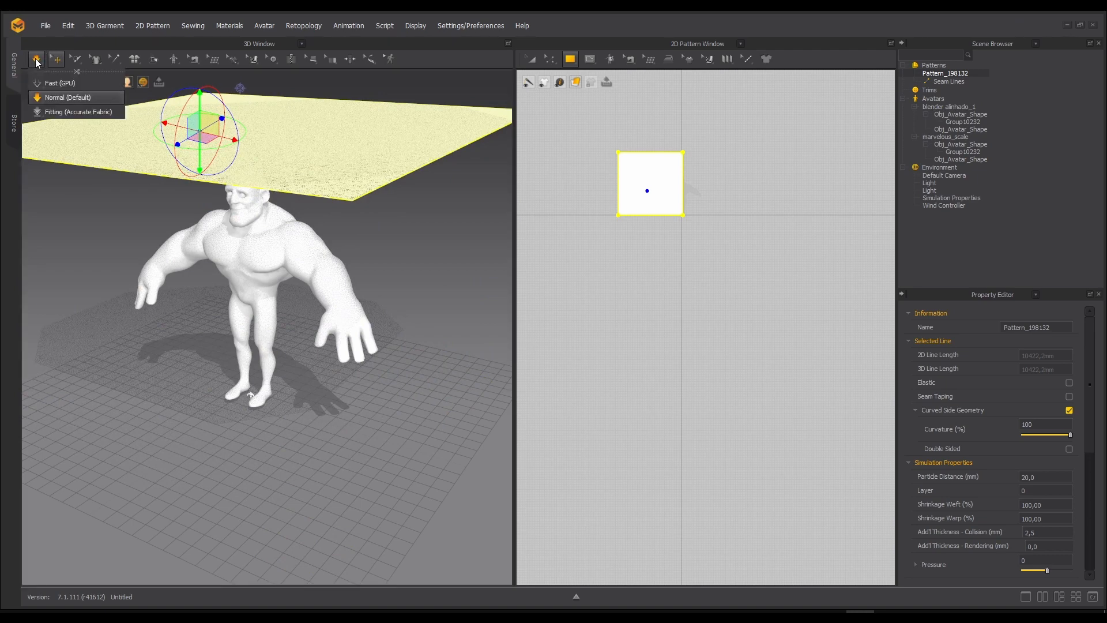
pyautogui.press('space')
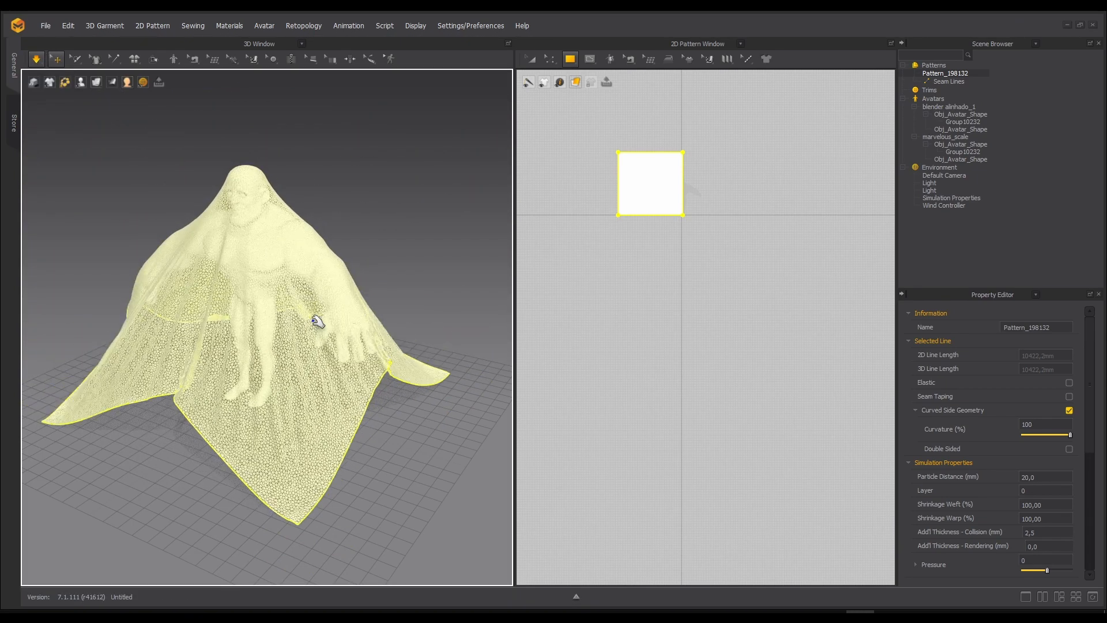
pyautogui.press('space')
# Step: Set the draped pattern's surface display to Textured Surface and view its folds from several angles
pyautogui.moveTo(205, 166); pyautogui.dragTo(357, 144, button='right')
pyautogui.moveTo(96, 82)
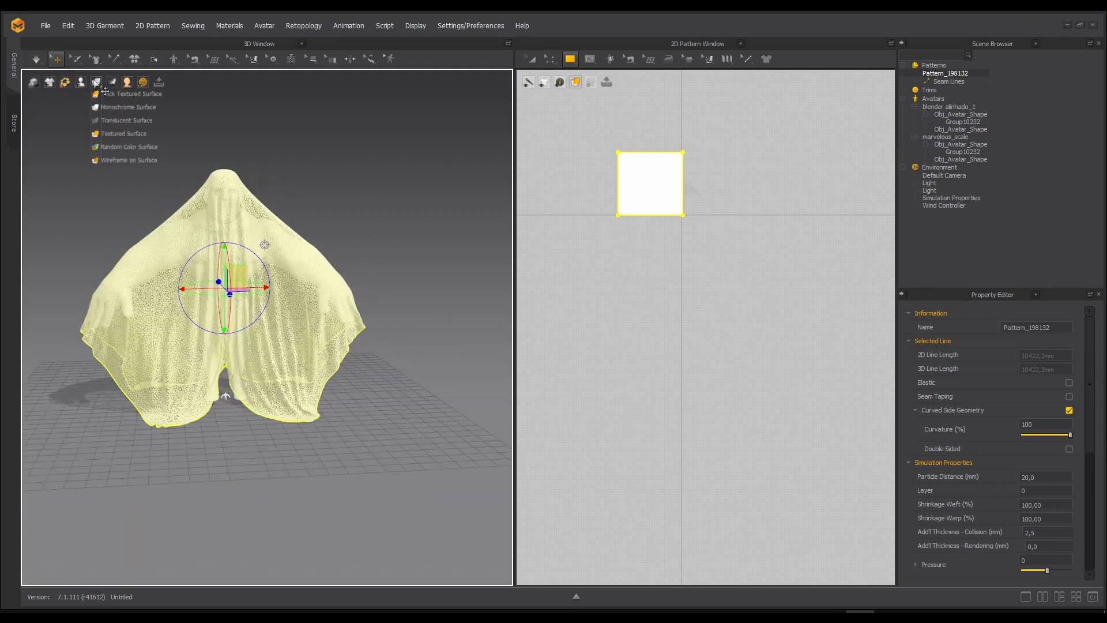
pyautogui.click(97, 134)
pyautogui.moveTo(115, 153); pyautogui.dragTo(334, 182, button='right')
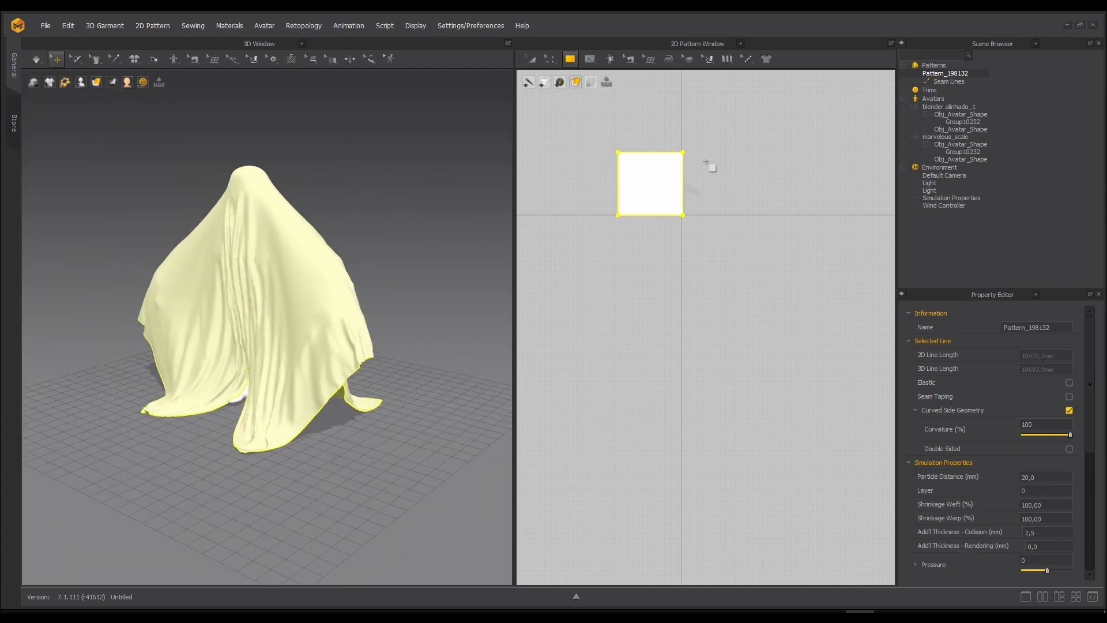
# Step: Export the selected draped pattern as an OBJ at cm (DAZ Studio) scale, 100%
pyautogui.click(60, 26)
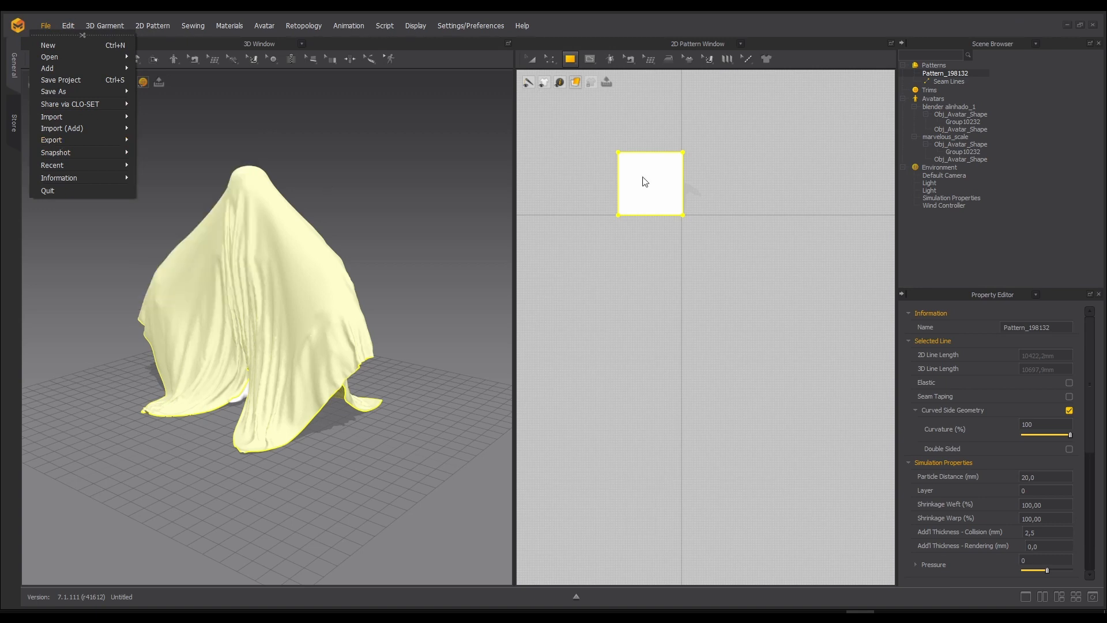
pyautogui.moveTo(77, 154)
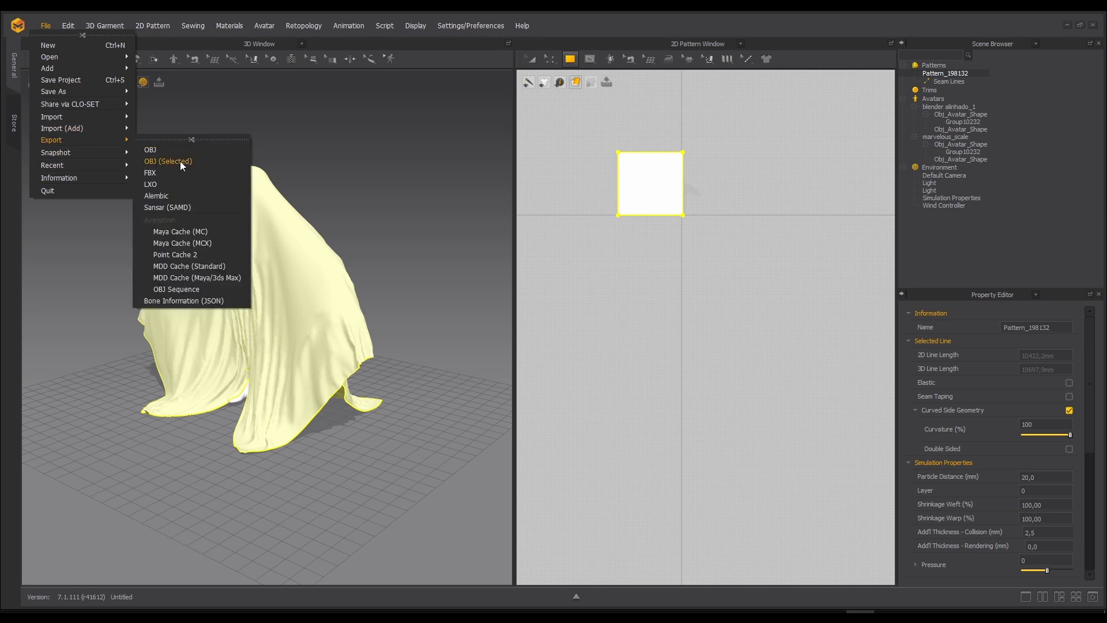
pyautogui.click(177, 165)
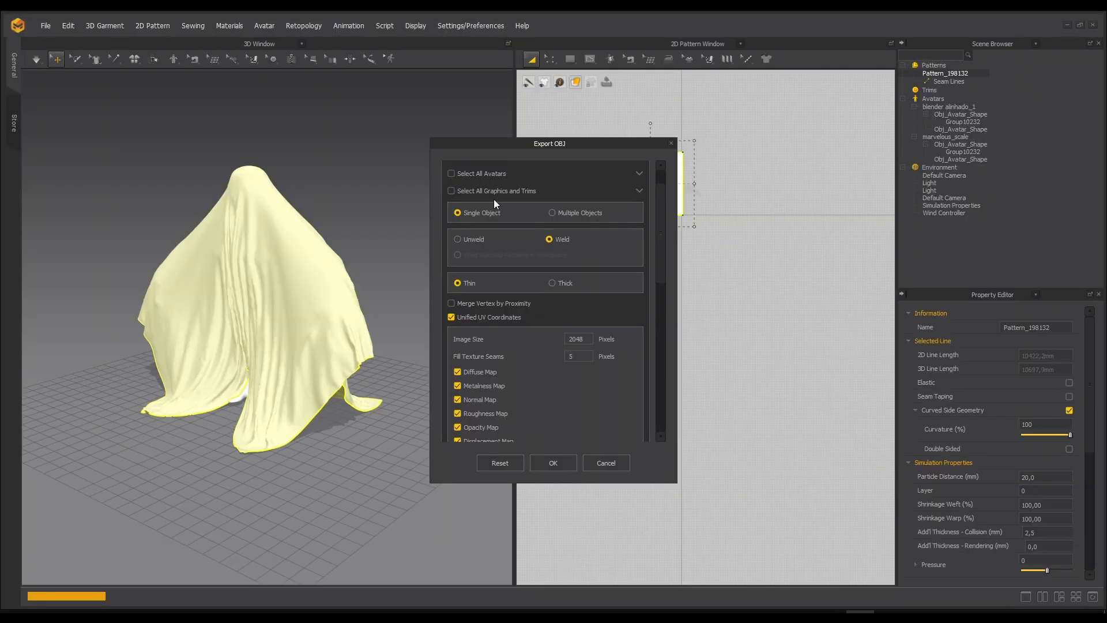
pyautogui.moveTo(661, 206); pyautogui.dragTo(659, 258)
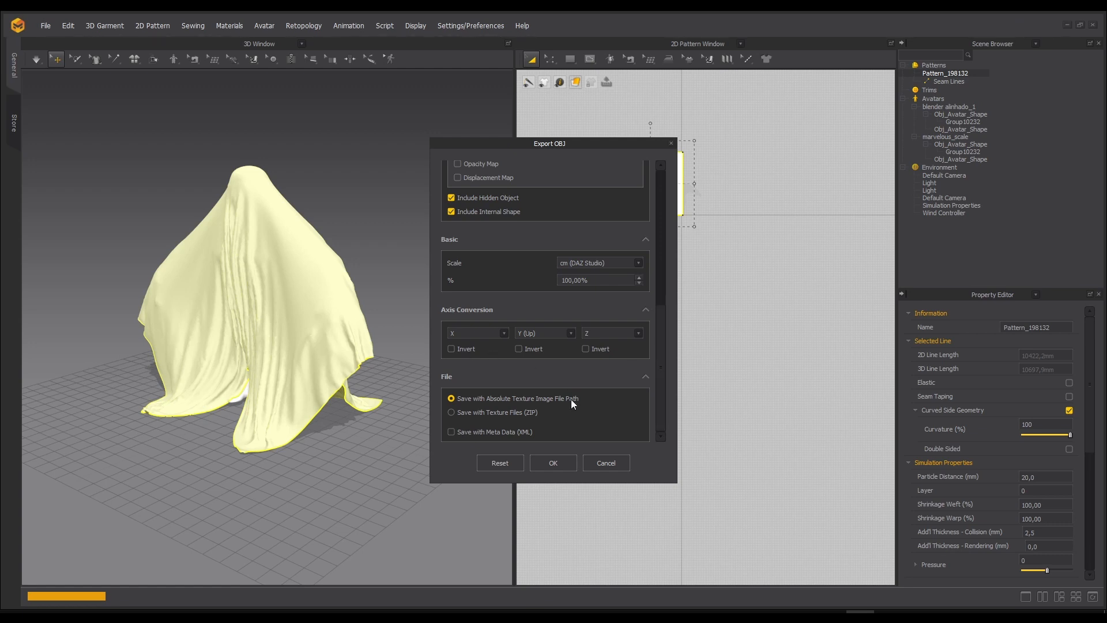
pyautogui.click(593, 264)
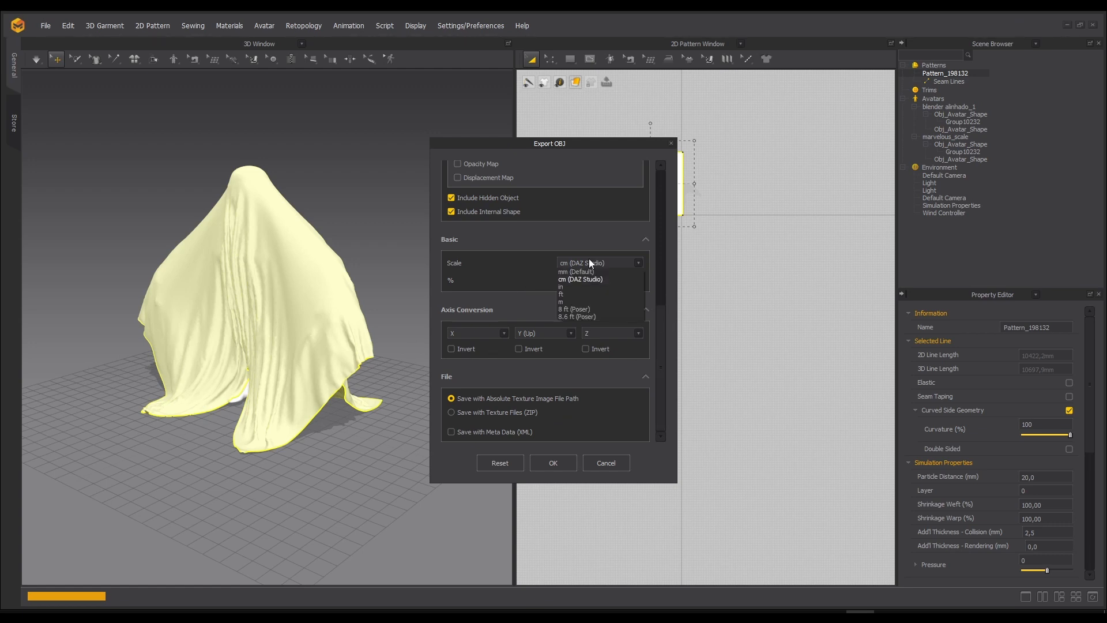
pyautogui.click(576, 272)
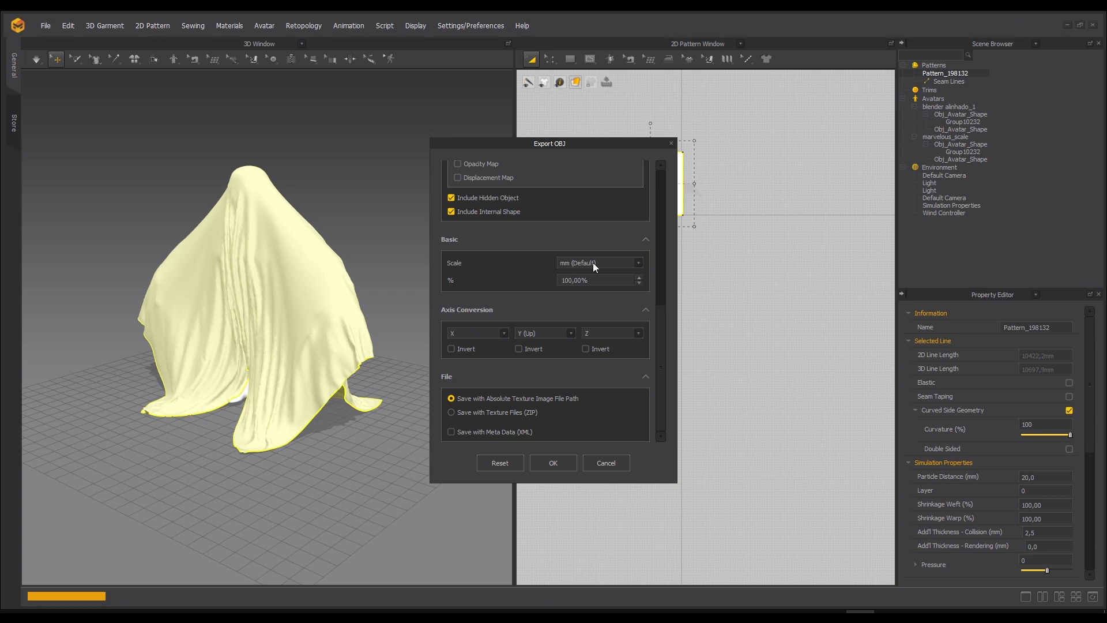
pyautogui.click(593, 262)
pyautogui.click(587, 279)
pyautogui.click(552, 463)
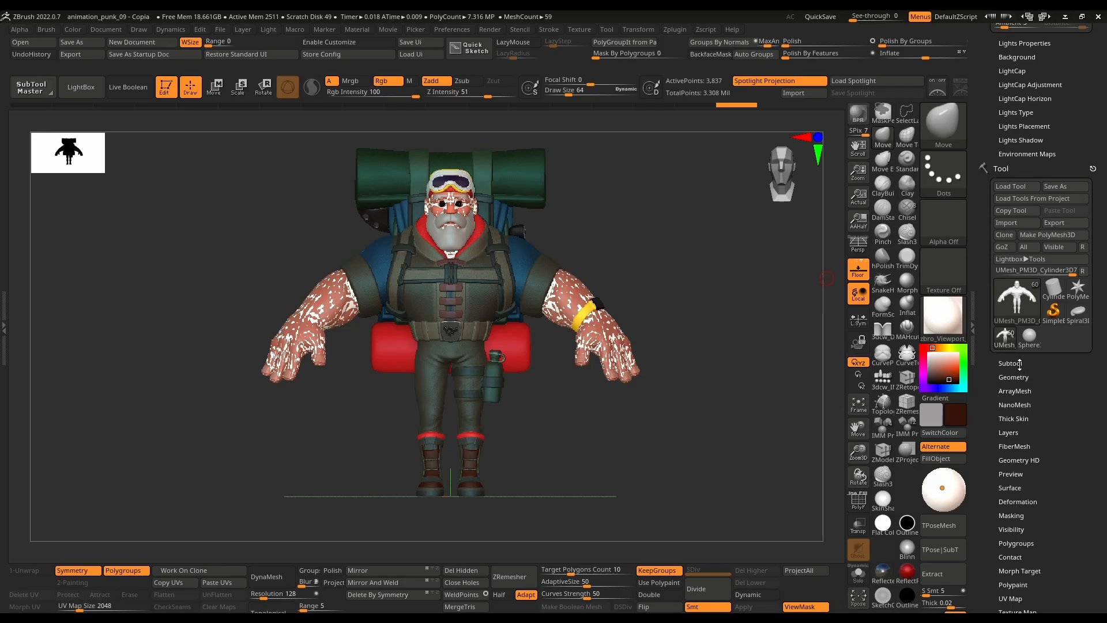
# Step: Switch to ZBrush, show only the white body subtool UMesh_PM3D_Cylinder3D7_1, and insert a Sphere3D subtool
pyautogui.click(1020, 364)
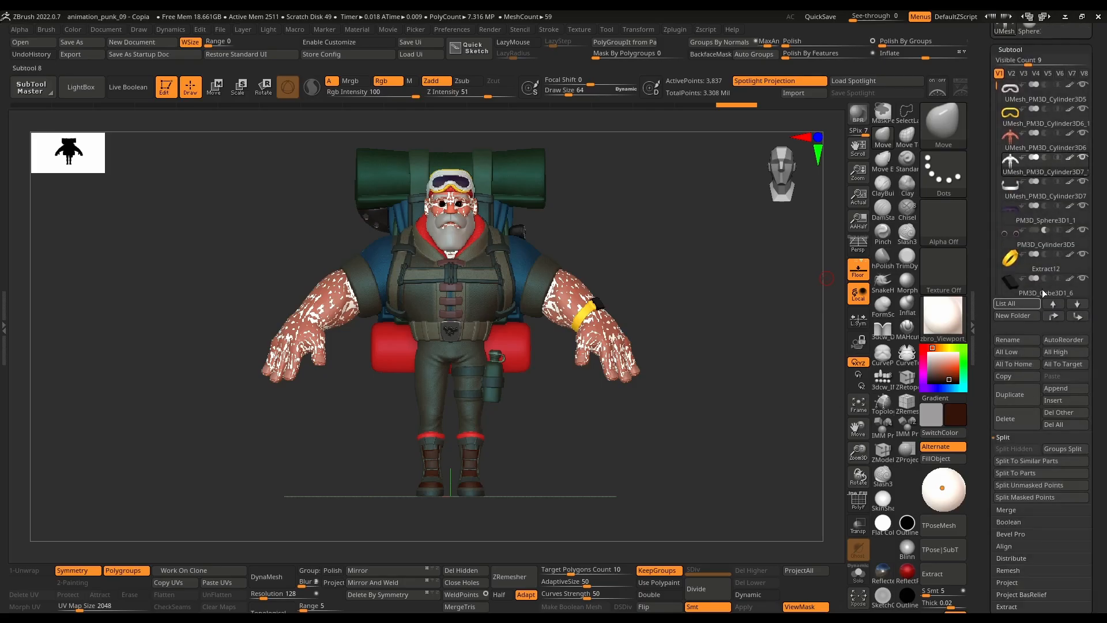
pyautogui.keyDown('shift'); pyautogui.click(1087, 137); pyautogui.keyUp('shift')
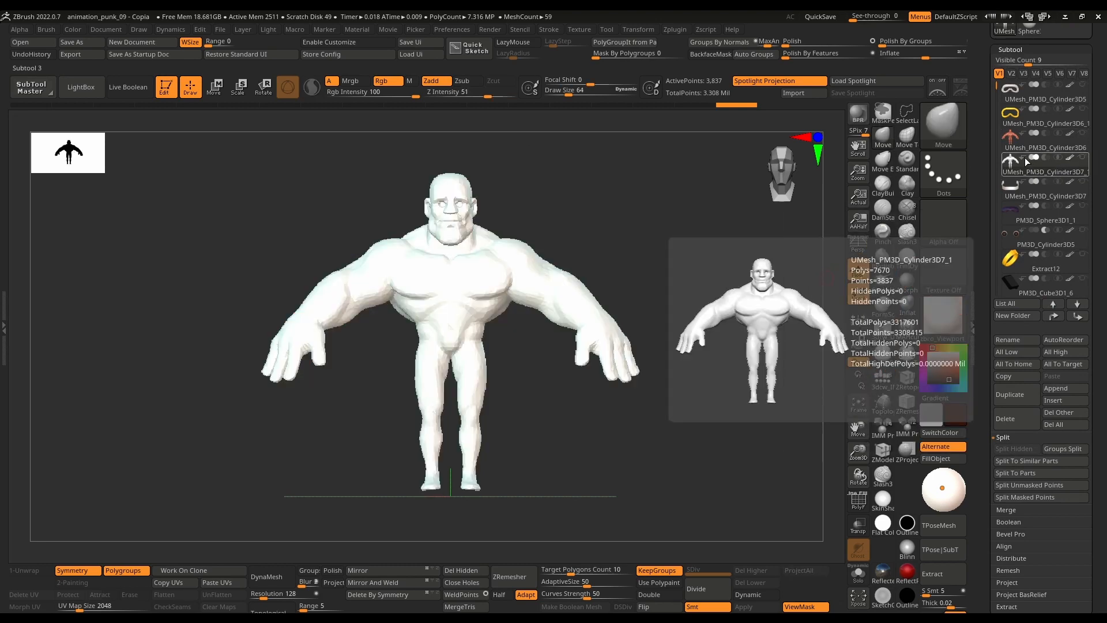
pyautogui.moveTo(623, 234)
pyautogui.mouseDown()
pyautogui.moveTo(591, 233)
pyautogui.moveTo(623, 234)
pyautogui.mouseUp()
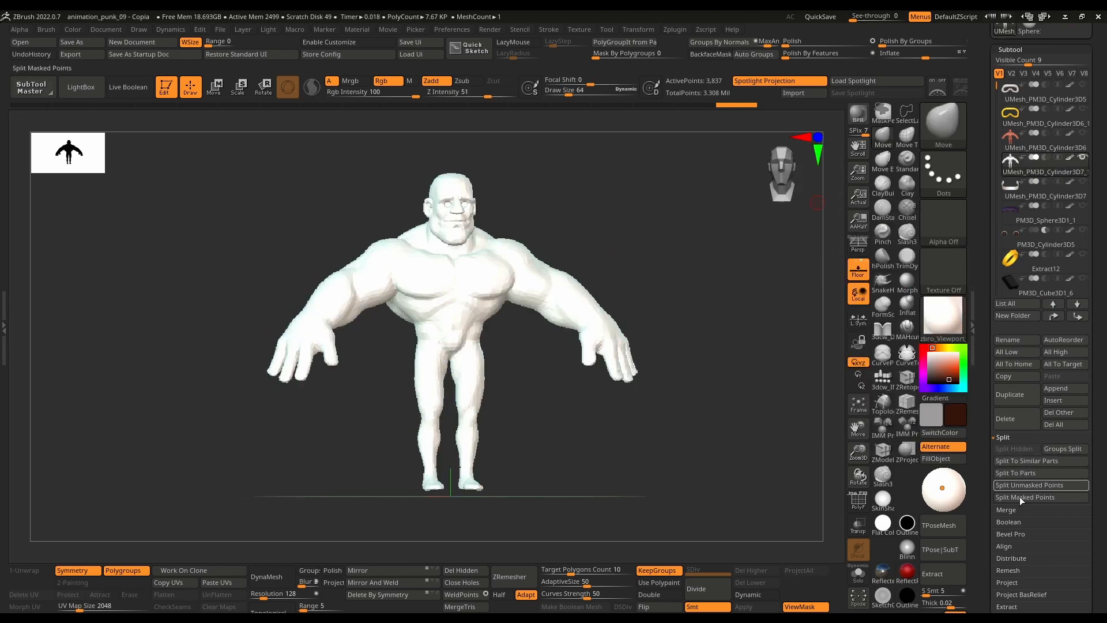
pyautogui.click(1053, 401)
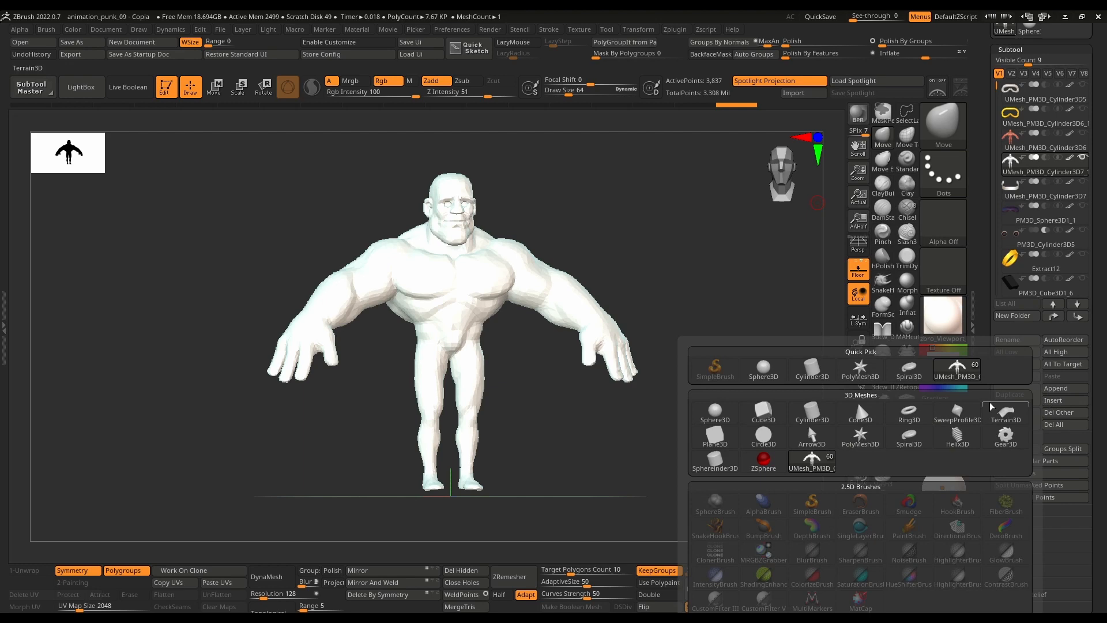
pyautogui.click(715, 411)
# Step: Import tecido.obj in place of the inserted sphere and turn on Dynamic subdivision for the cloth
pyautogui.moveTo(1095, 167); pyautogui.dragTo(1096, 206)
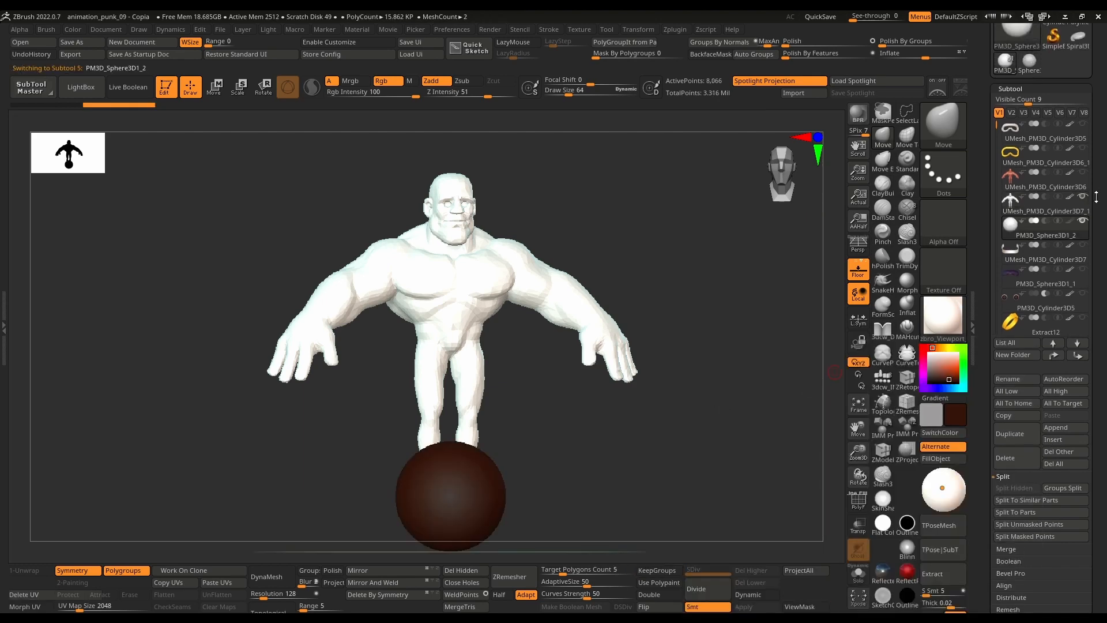
pyautogui.moveTo(1096, 207); pyautogui.dragTo(1096, 298)
pyautogui.click(1006, 41)
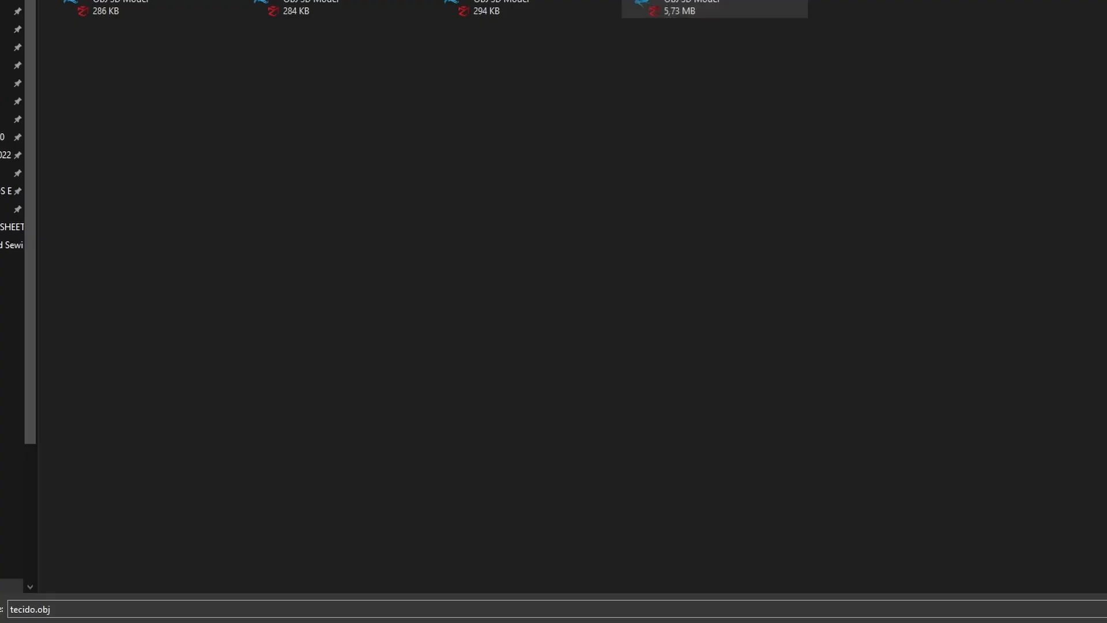
pyautogui.doubleClick(714, 9)
pyautogui.moveTo(706, 303); pyautogui.dragTo(640, 314)
pyautogui.click(756, 595)
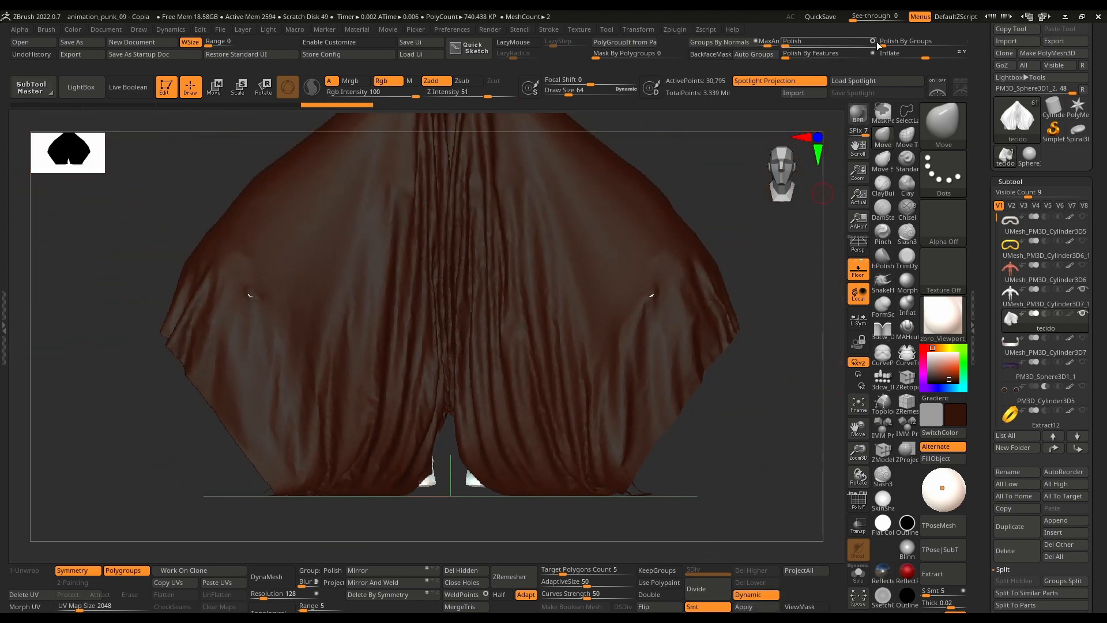
# Step: Smooth the imported cloth slightly with Polish By Groups and Polish By Features
pyautogui.moveTo(880, 43); pyautogui.dragTo(885, 44)
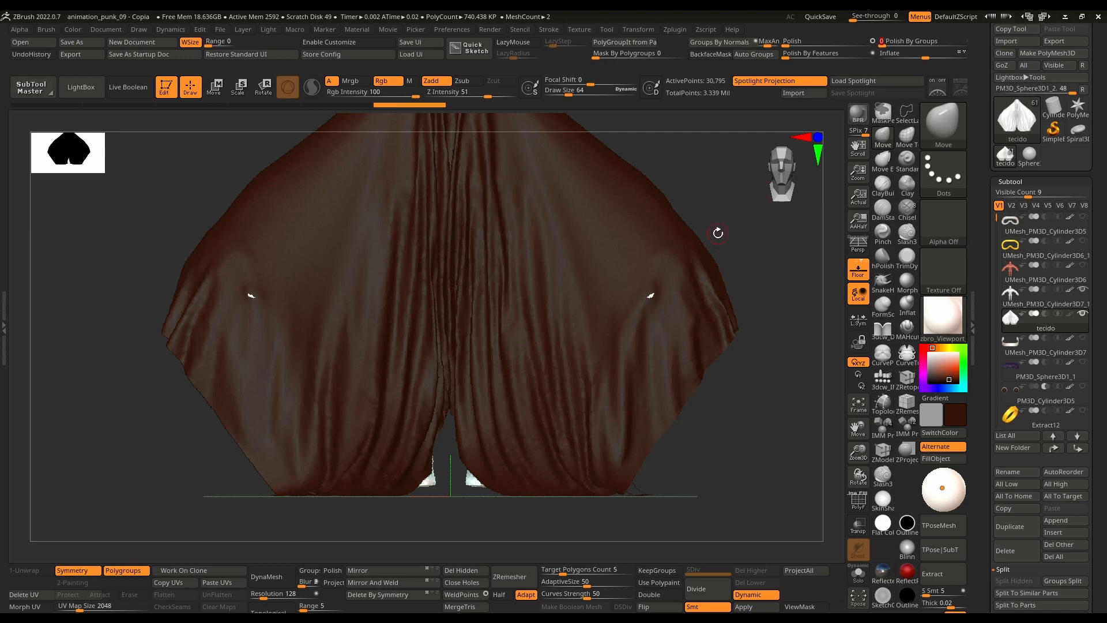
pyautogui.keyDown('alt'); pyautogui.moveTo(713, 198); pyautogui.dragTo(729, 328); pyautogui.keyUp('alt')
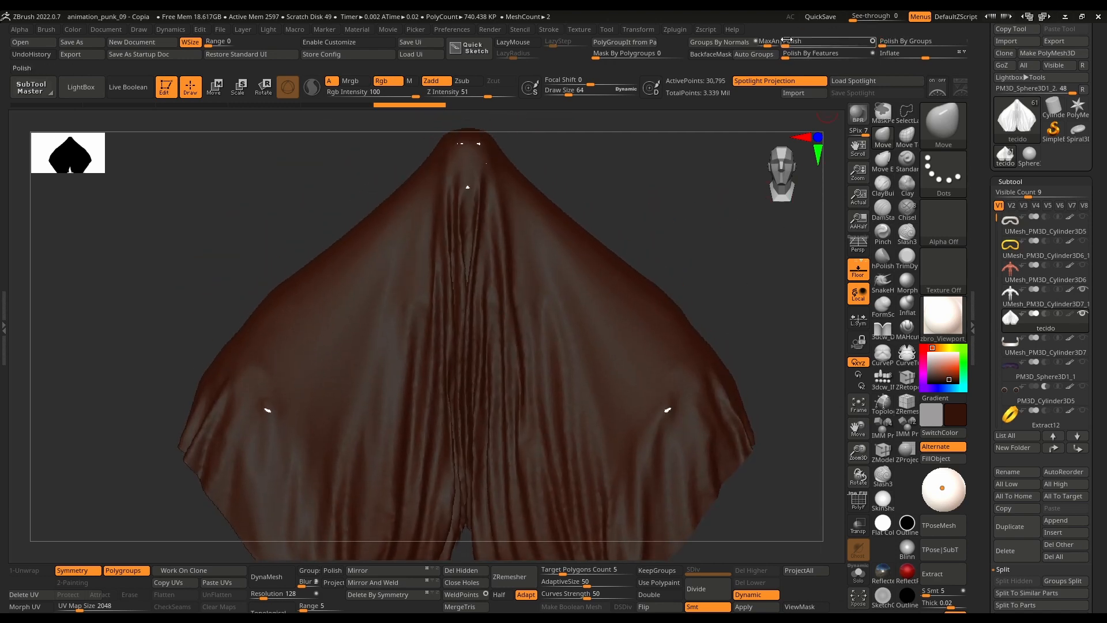
pyautogui.moveTo(801, 53); pyautogui.dragTo(806, 53)
# Step: Examine from several angles how the imported cloth's scale and position fit the white body
pyautogui.moveTo(638, 244); pyautogui.dragTo(774, 314)
pyautogui.keyDown('alt'); pyautogui.moveTo(697, 186); pyautogui.dragTo(616, 223); pyautogui.keyUp('alt')
pyautogui.keyDown('alt'); pyautogui.moveTo(654, 303); pyautogui.dragTo(665, 229); pyautogui.keyUp('alt')
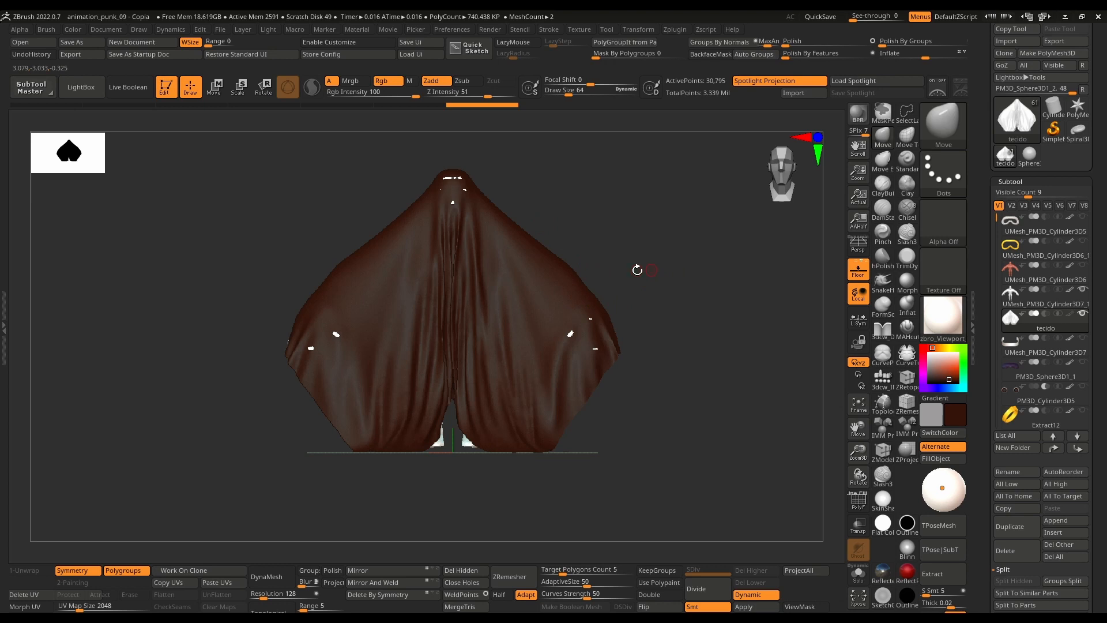
pyautogui.moveTo(582, 240)
pyautogui.mouseDown()
pyautogui.moveTo(685, 237)
pyautogui.moveTo(578, 248)
pyautogui.mouseUp()
pyautogui.moveTo(685, 275); pyautogui.dragTo(650, 249)
pyautogui.moveTo(578, 259); pyautogui.dragTo(667, 245)
pyautogui.keyDown('alt'); pyautogui.moveTo(675, 193); pyautogui.dragTo(675, 289); pyautogui.keyUp('alt')
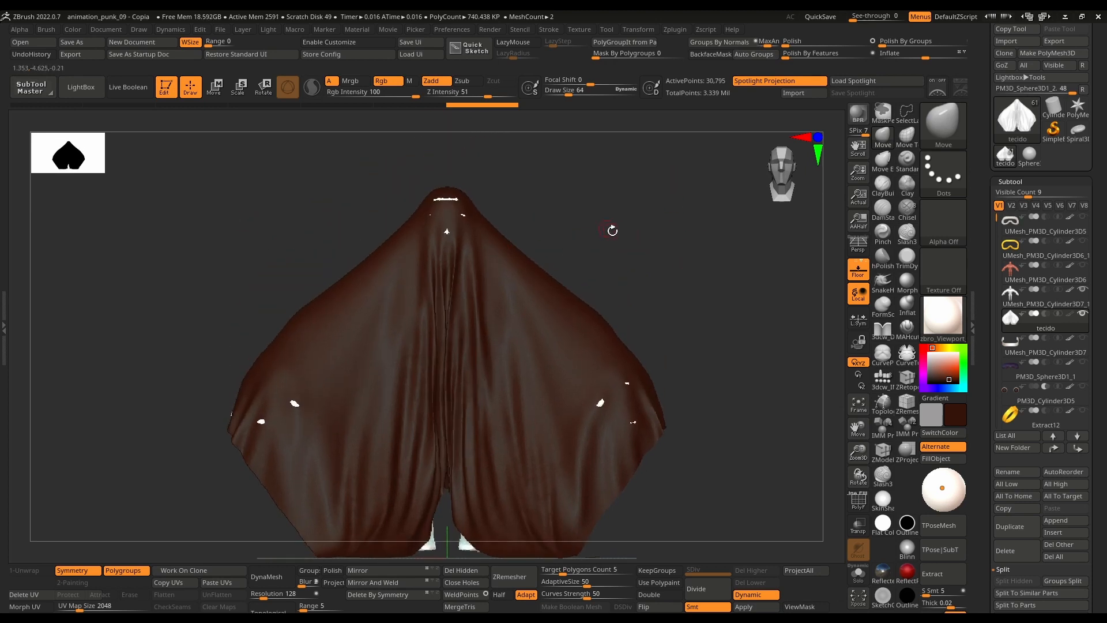
pyautogui.moveTo(613, 231); pyautogui.dragTo(646, 265)
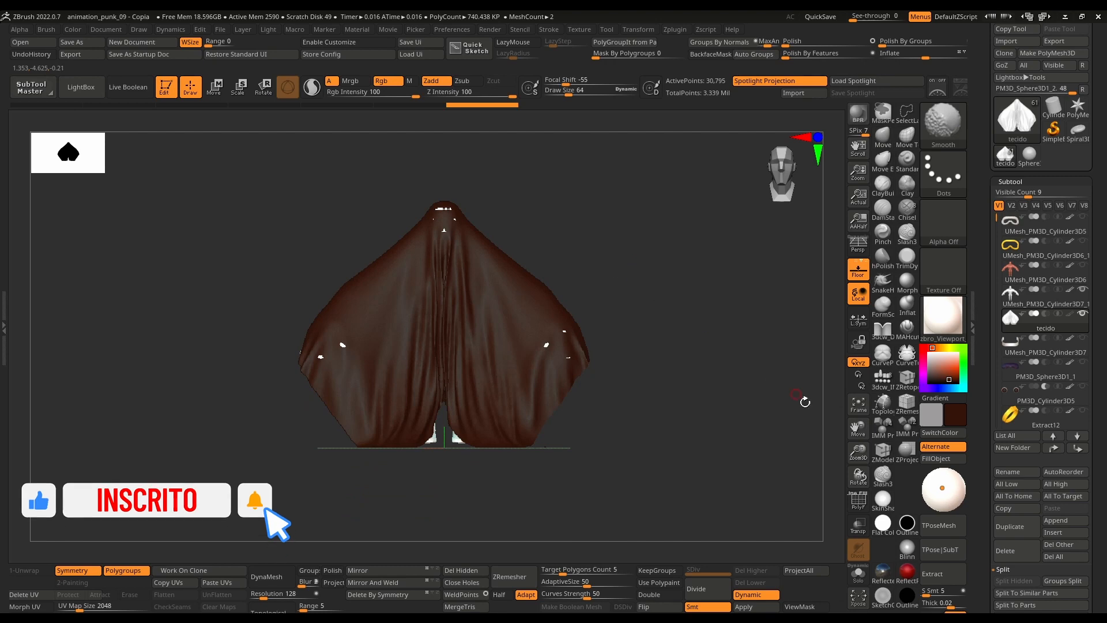
# Step: Show the full dressed character with the cloth and white body subtools hidden, and view it from the side and front
pyautogui.click(859, 575)
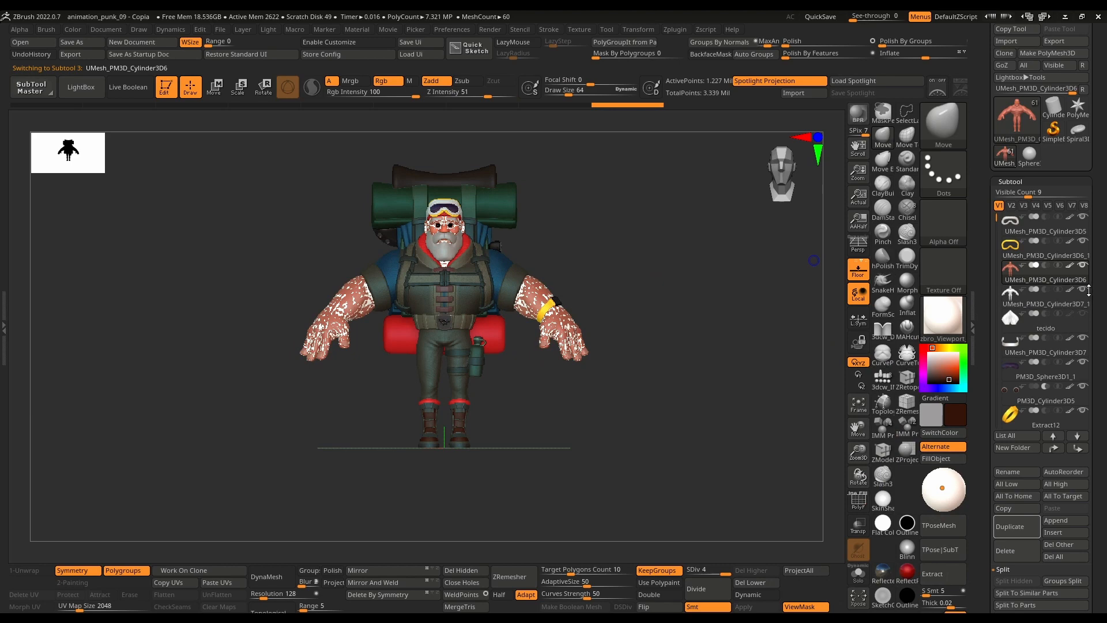
pyautogui.click(1084, 290)
pyautogui.moveTo(599, 266); pyautogui.dragTo(669, 263)
pyautogui.moveTo(563, 257)
pyautogui.keyDown('alt'); pyautogui.mouseDown()
pyautogui.moveTo(640, 257)
pyautogui.moveTo(636, 330)
pyautogui.moveTo(691, 274)
pyautogui.moveTo(660, 284)
pyautogui.moveTo(708, 249)
pyautogui.moveTo(682, 262)
pyautogui.moveTo(705, 323)
pyautogui.moveTo(702, 240)
pyautogui.moveTo(683, 264)
pyautogui.moveTo(638, 265)
pyautogui.moveTo(656, 256)
pyautogui.mouseUp(); pyautogui.keyUp('alt')
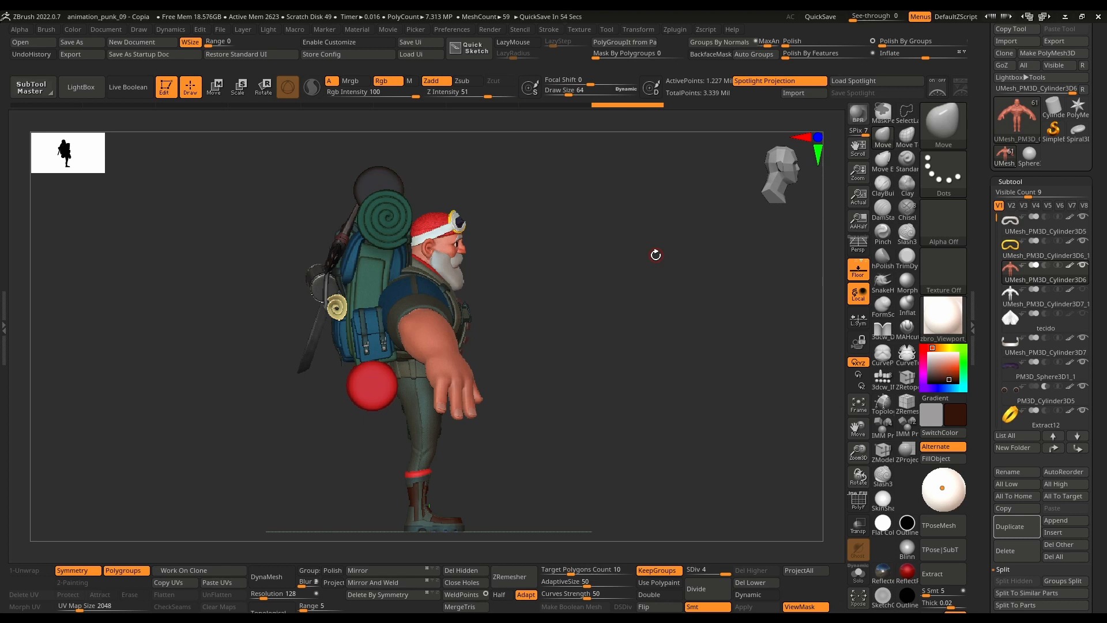
pyautogui.moveTo(621, 268); pyautogui.dragTo(643, 253)
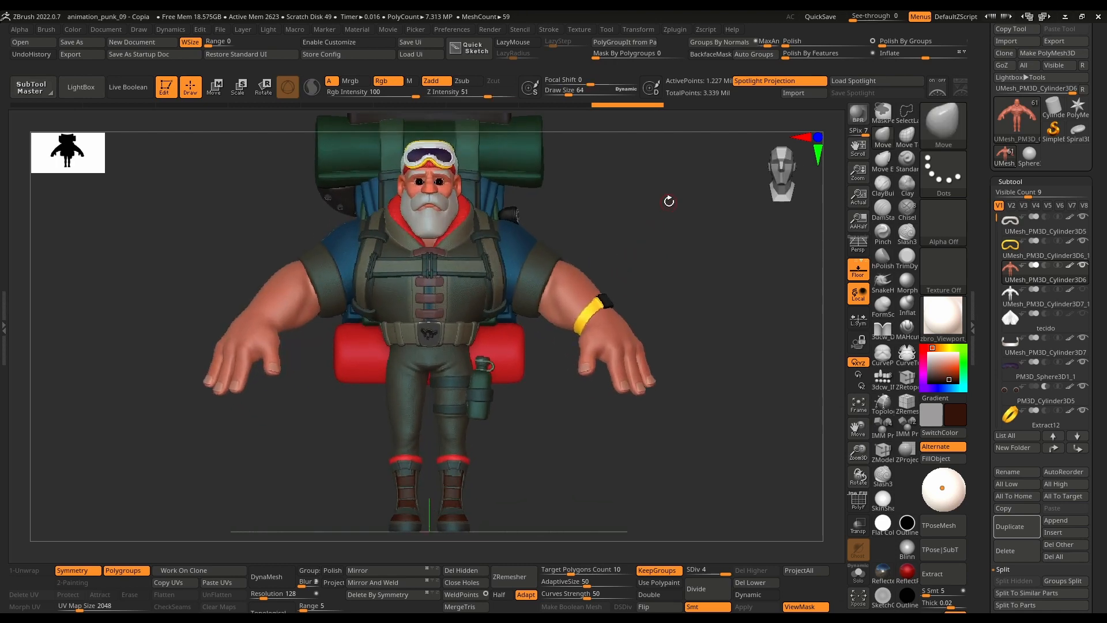
pyautogui.keyDown('alt'); pyautogui.moveTo(667, 202); pyautogui.dragTo(644, 237); pyautogui.keyUp('alt')
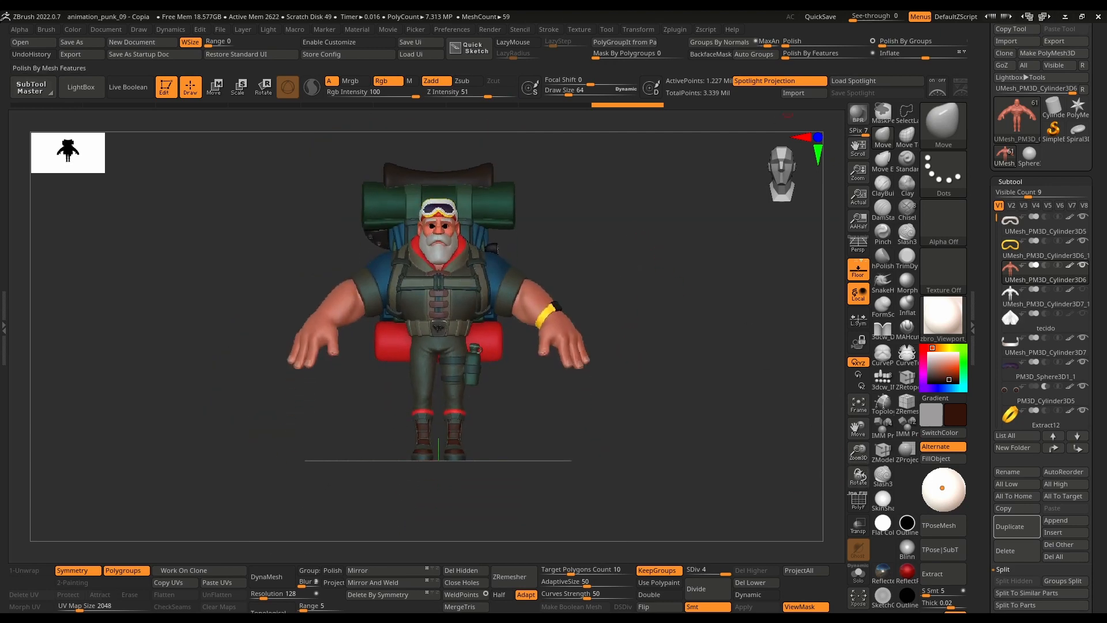